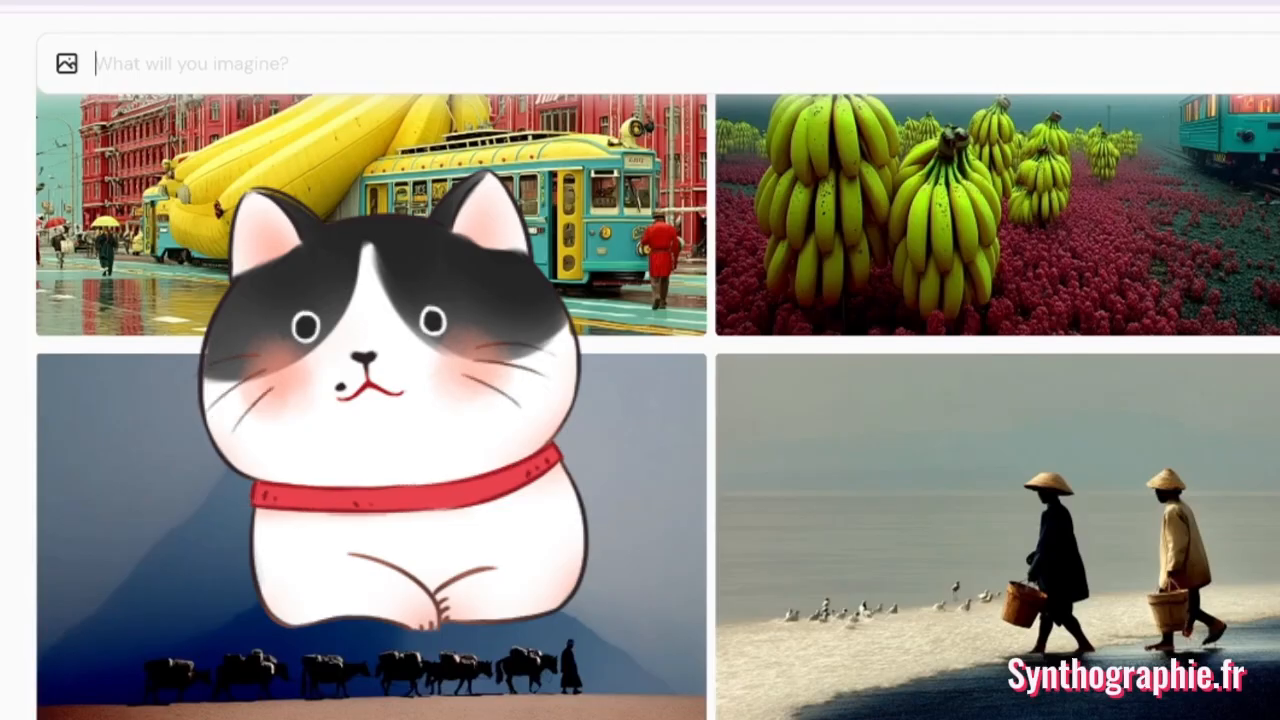
# - Enter the image prompt "un chat et une pomme" and open the personalization options
pyautogui.write('unn chat e')
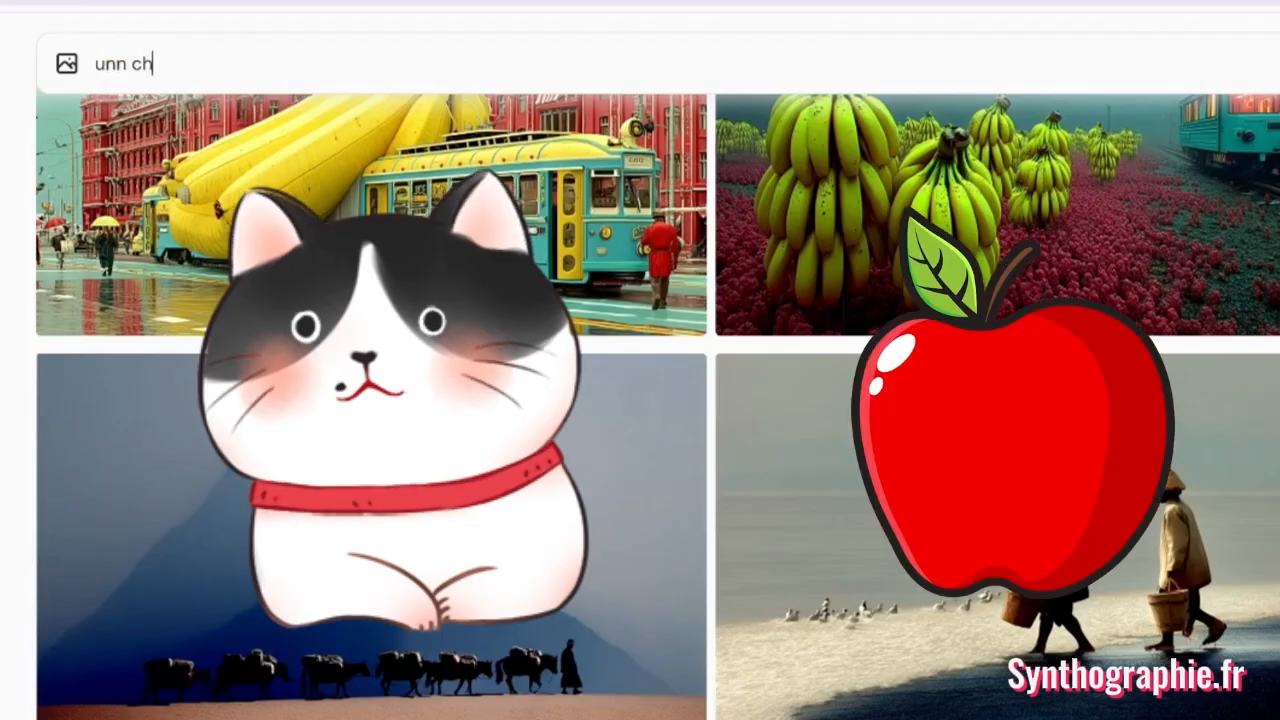
pyautogui.write('t une')
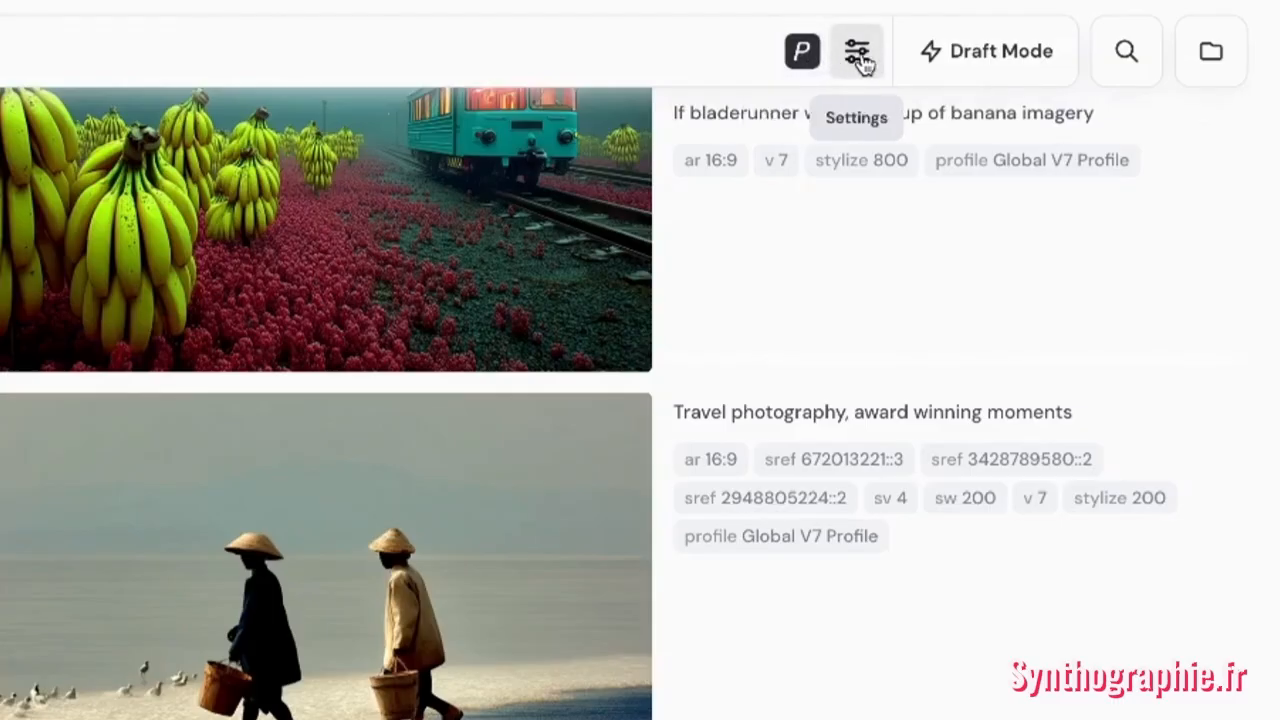
pyautogui.click(803, 52)
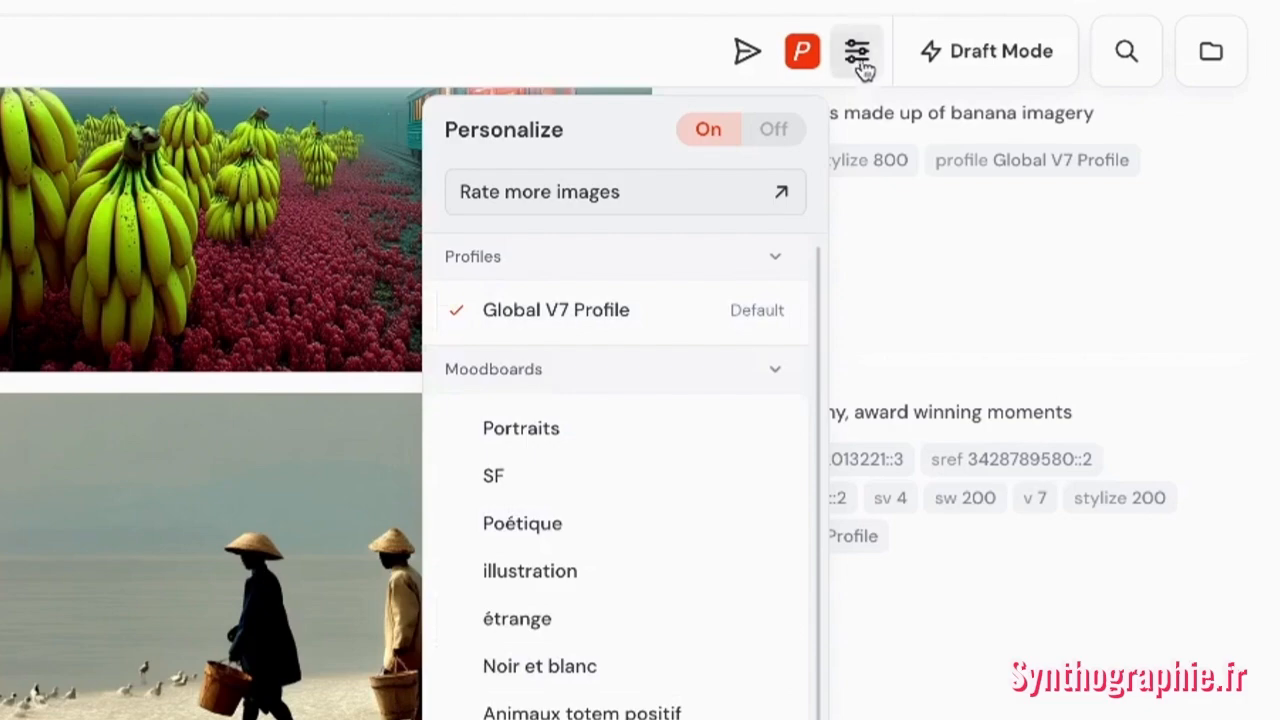
# - Set the image size to square 1:1 and the stylization to 800, and generate the images from the prompt
pyautogui.click(858, 54)
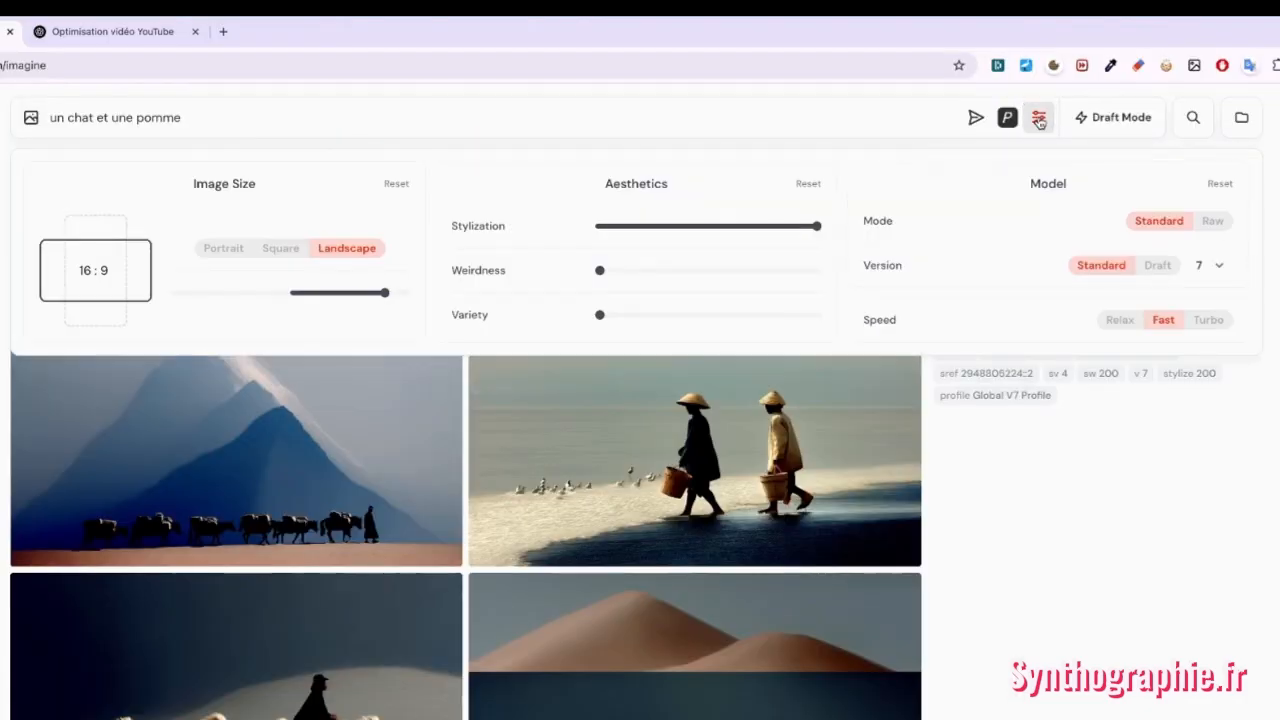
pyautogui.click(276, 252)
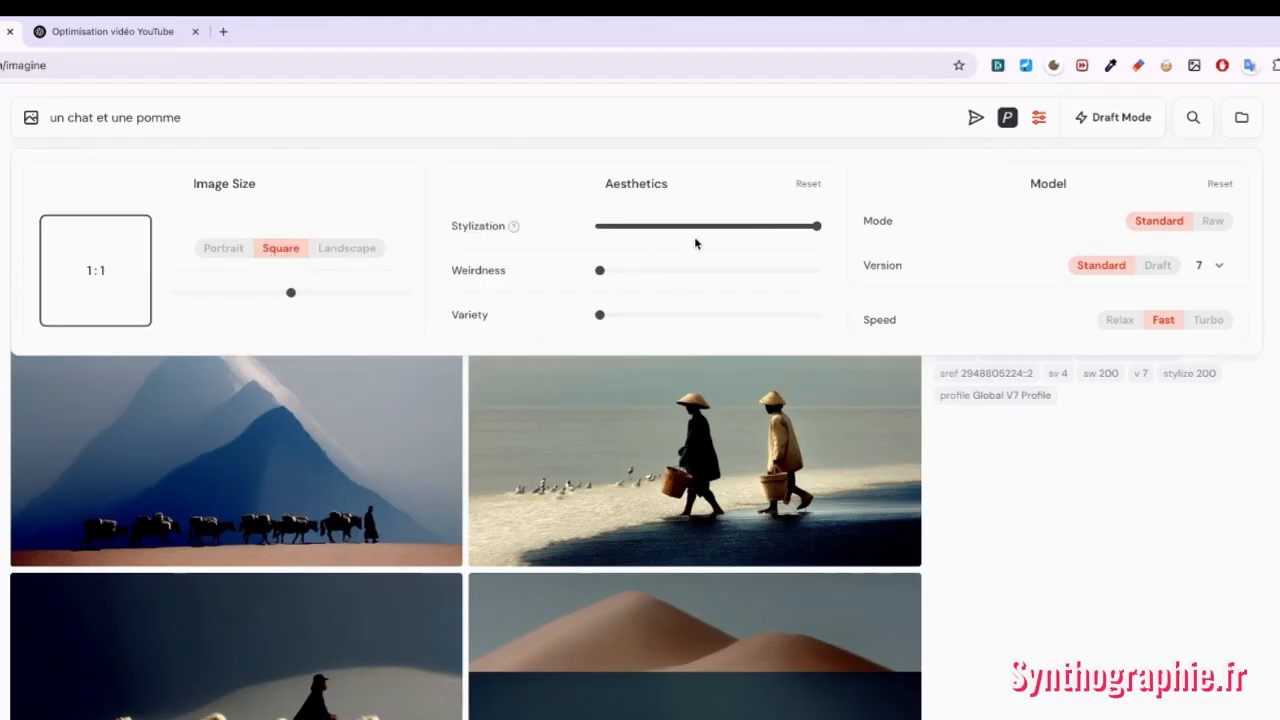
pyautogui.click(772, 227)
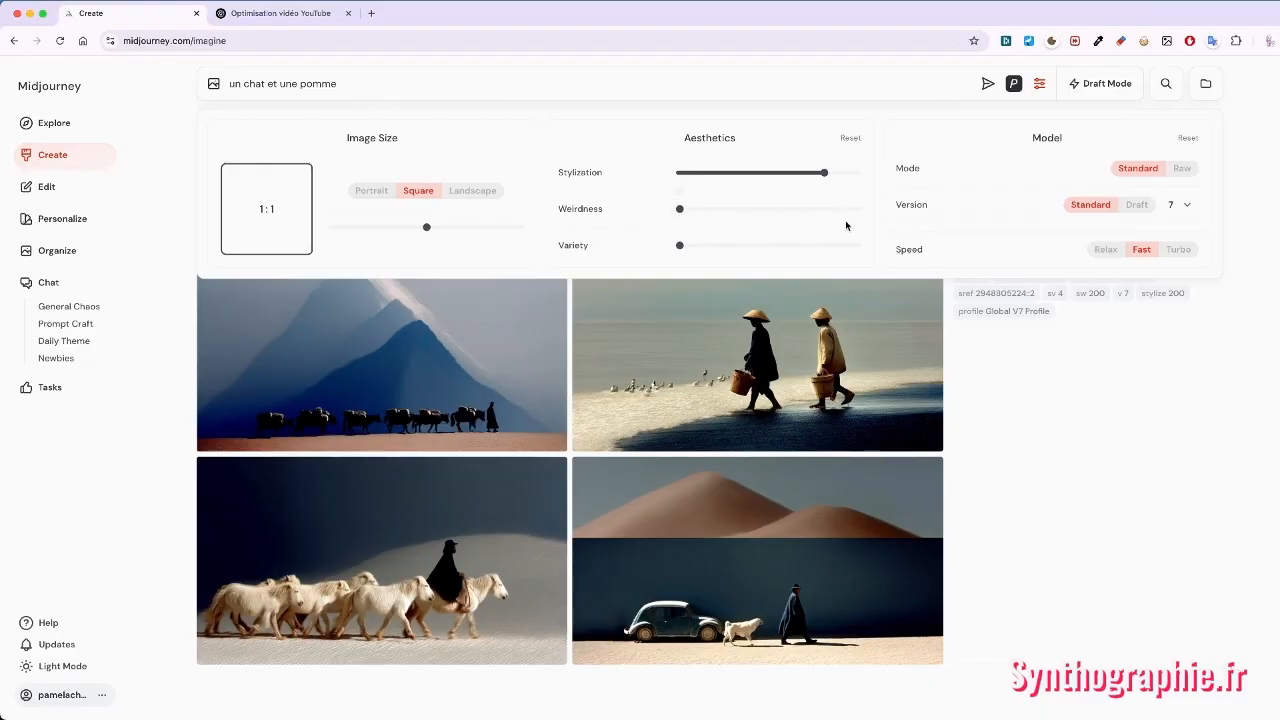
pyautogui.click(357, 86)
pyautogui.press('Return')
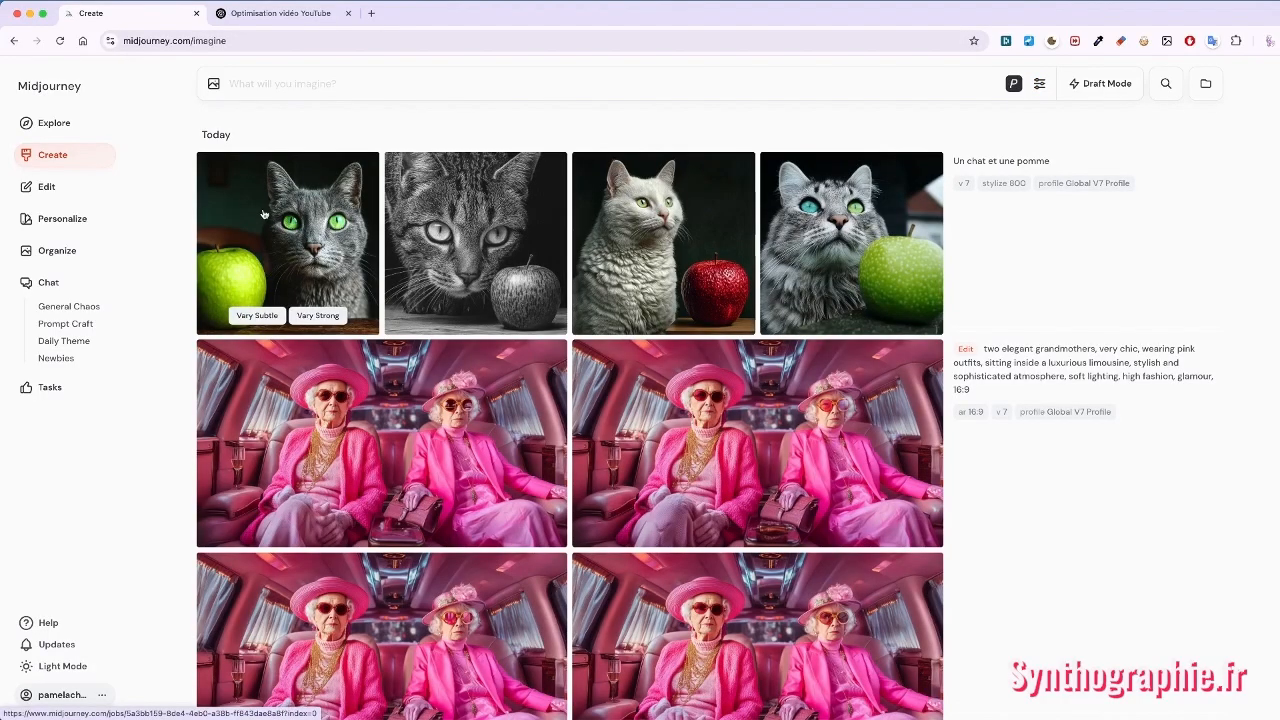
# - Examine the four cat-and-apple images generated with the Global V7 Profile one by one at full size, and return to the gallery
pyautogui.click(263, 214)
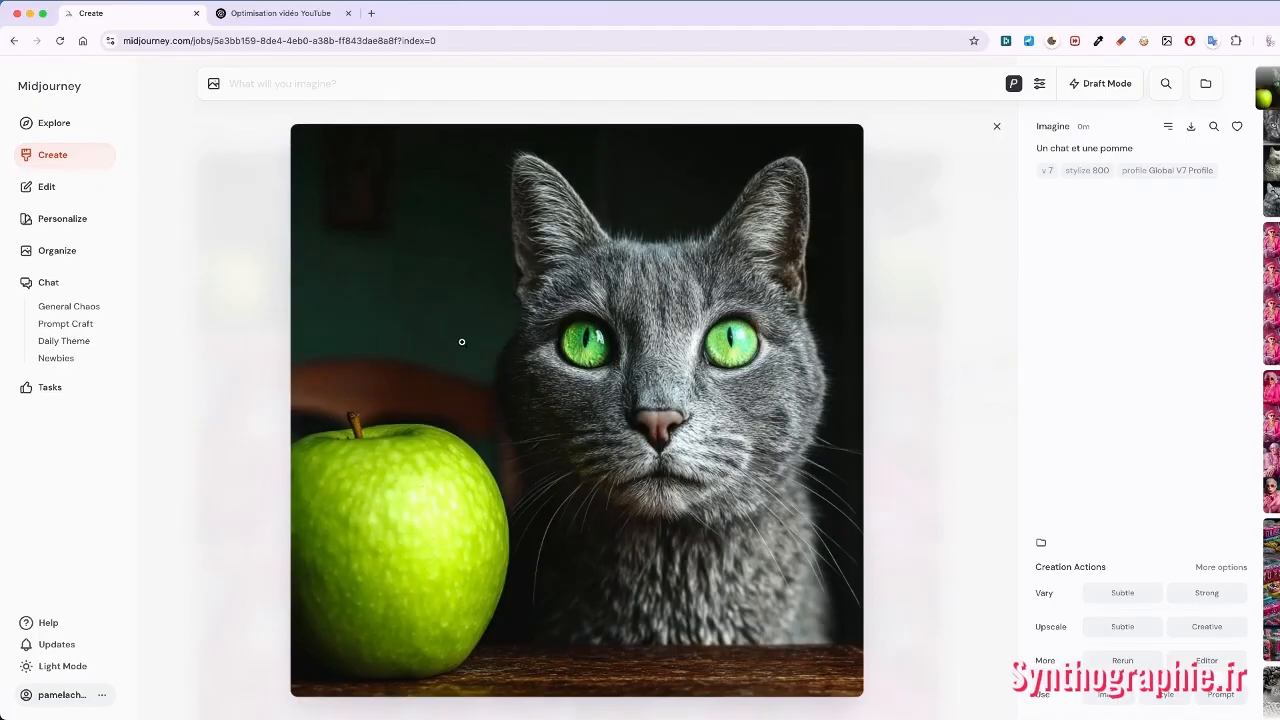
pyautogui.click(1266, 130)
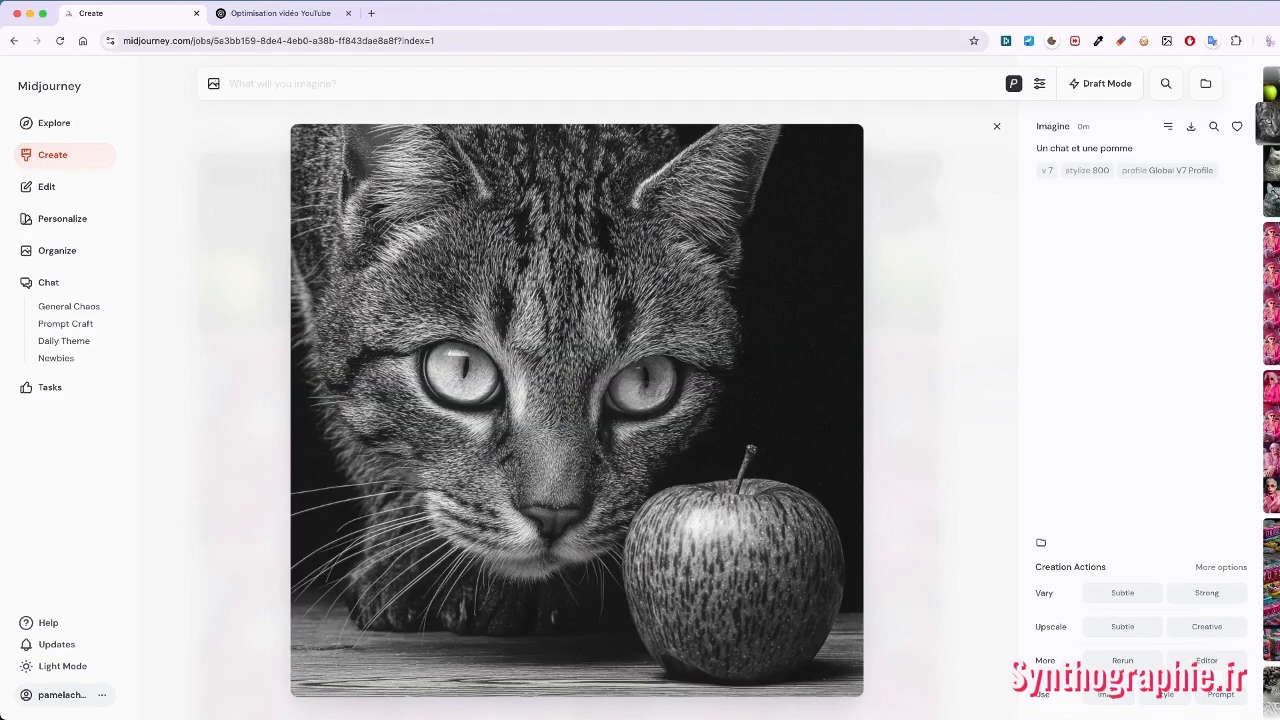
pyautogui.press('Right')
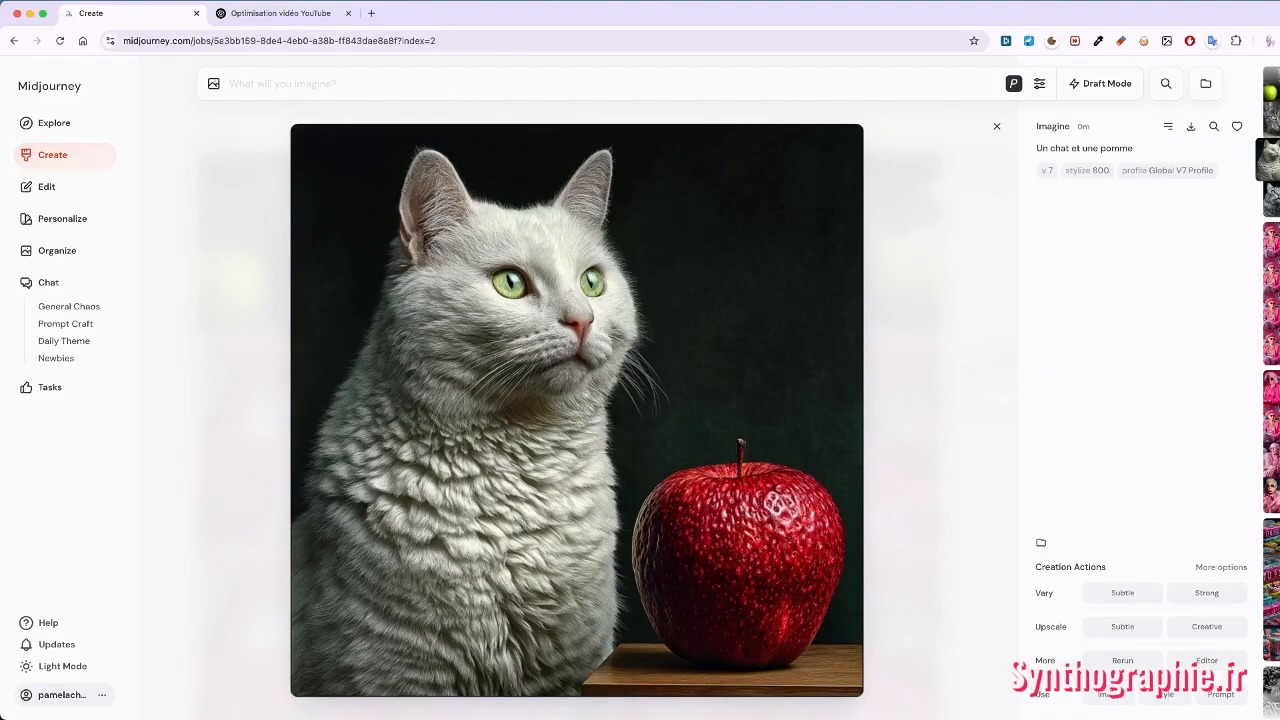
pyautogui.click(1270, 196)
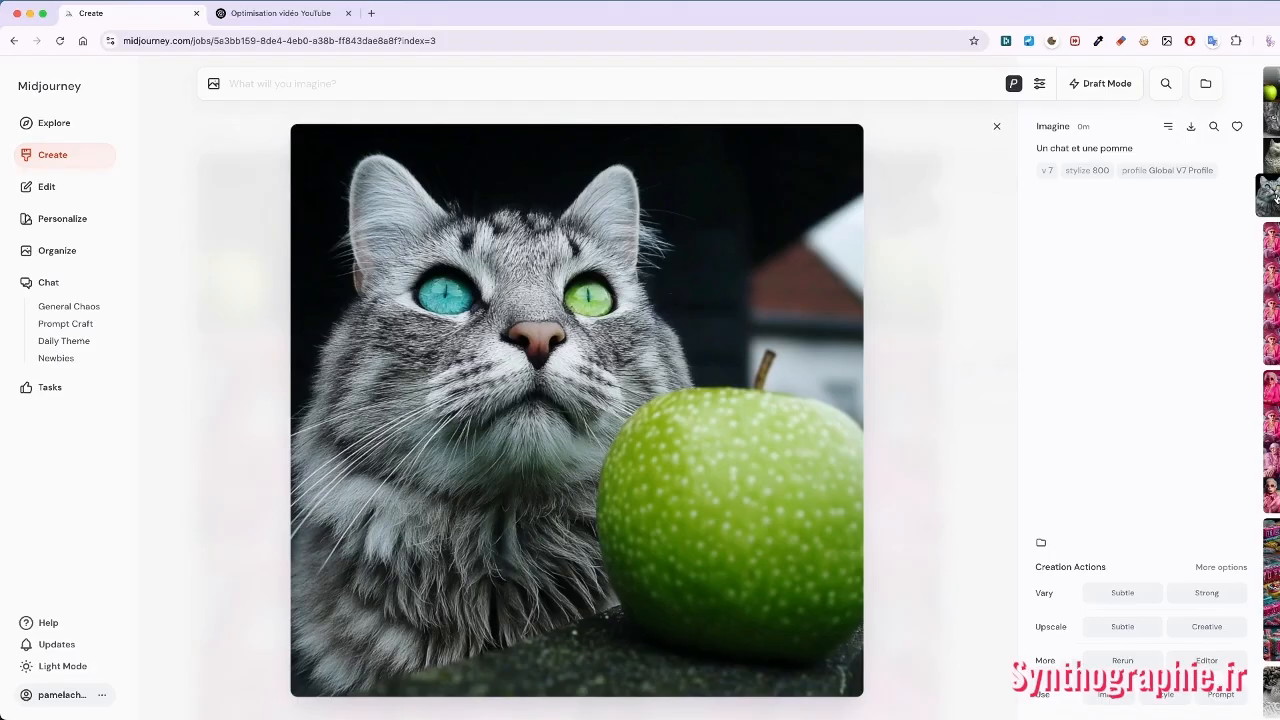
pyautogui.click(997, 128)
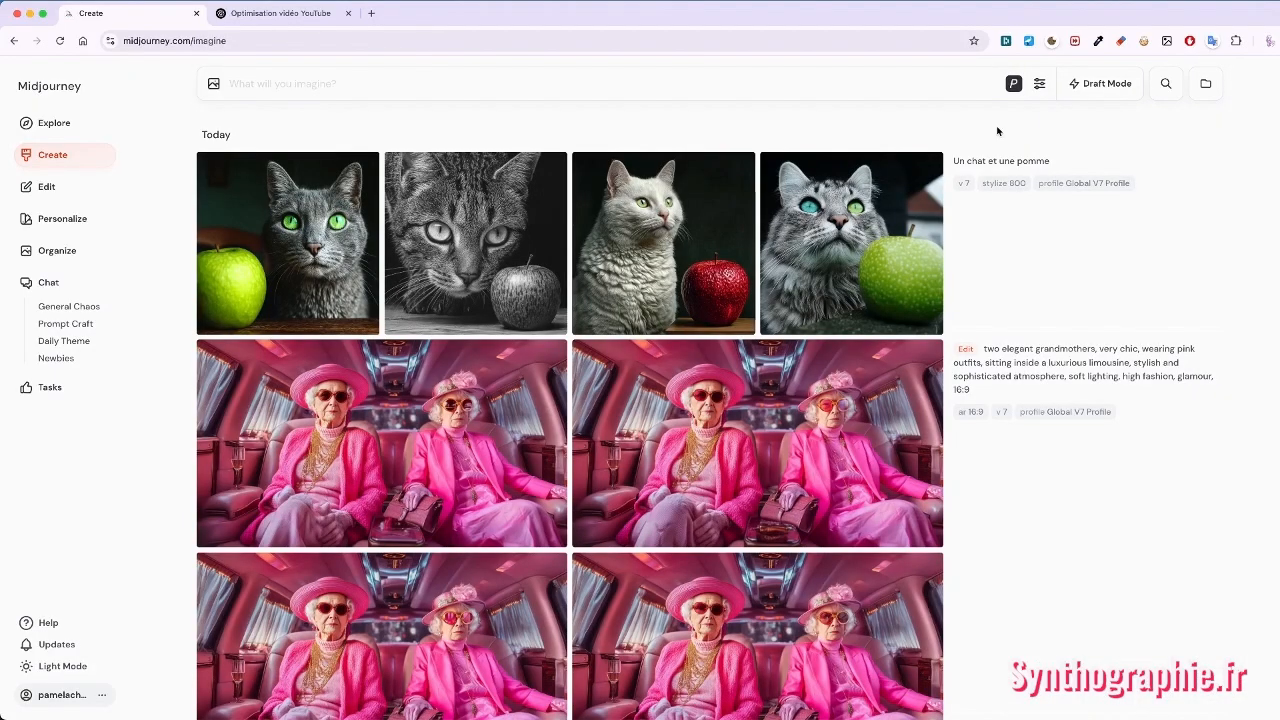
# - Reuse the cat-and-apple prompt, deselect the Global V7 Profile, remove the --profile parameter from the prompt and generate it with stylize 800
pyautogui.click(1006, 324)
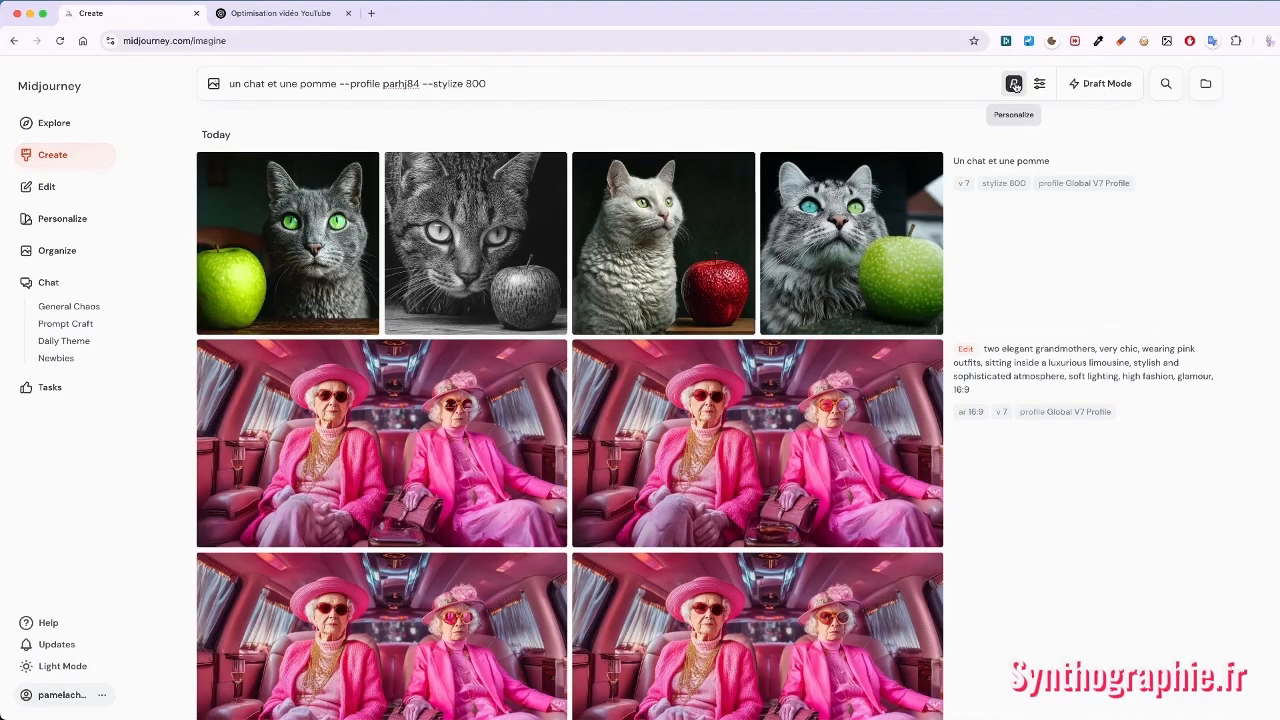
pyautogui.click(1014, 85)
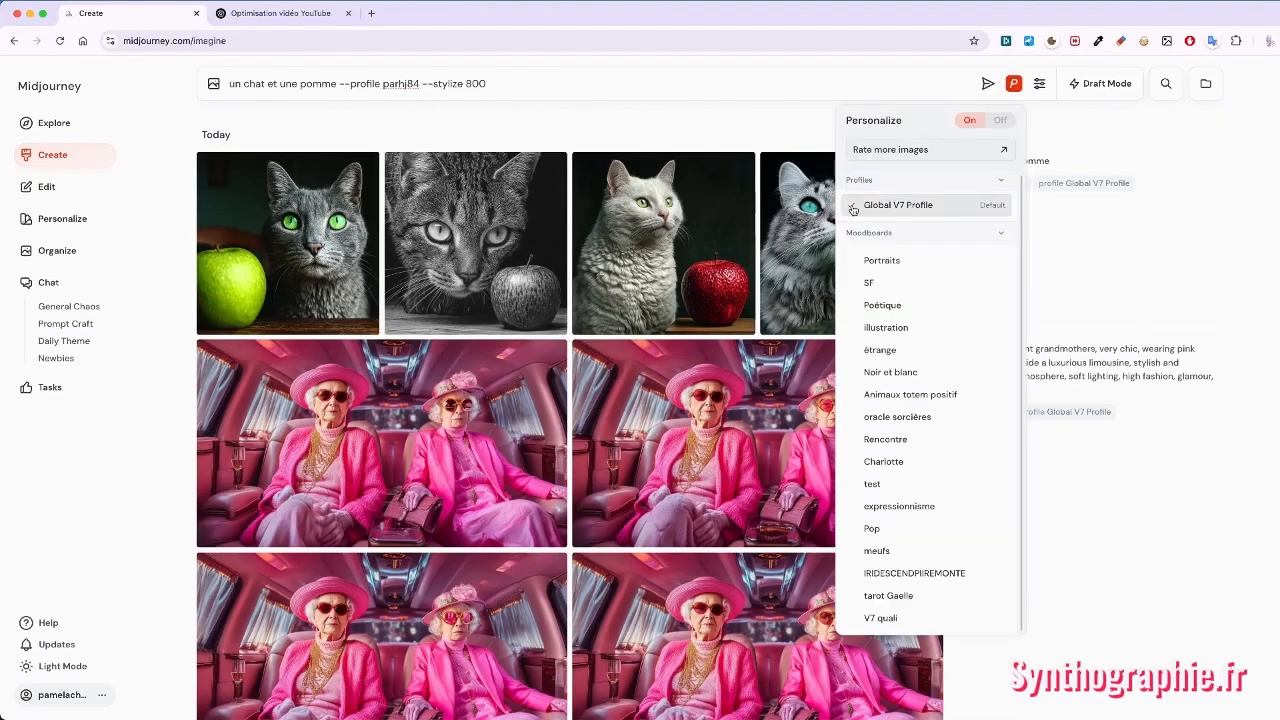
pyautogui.click(853, 209)
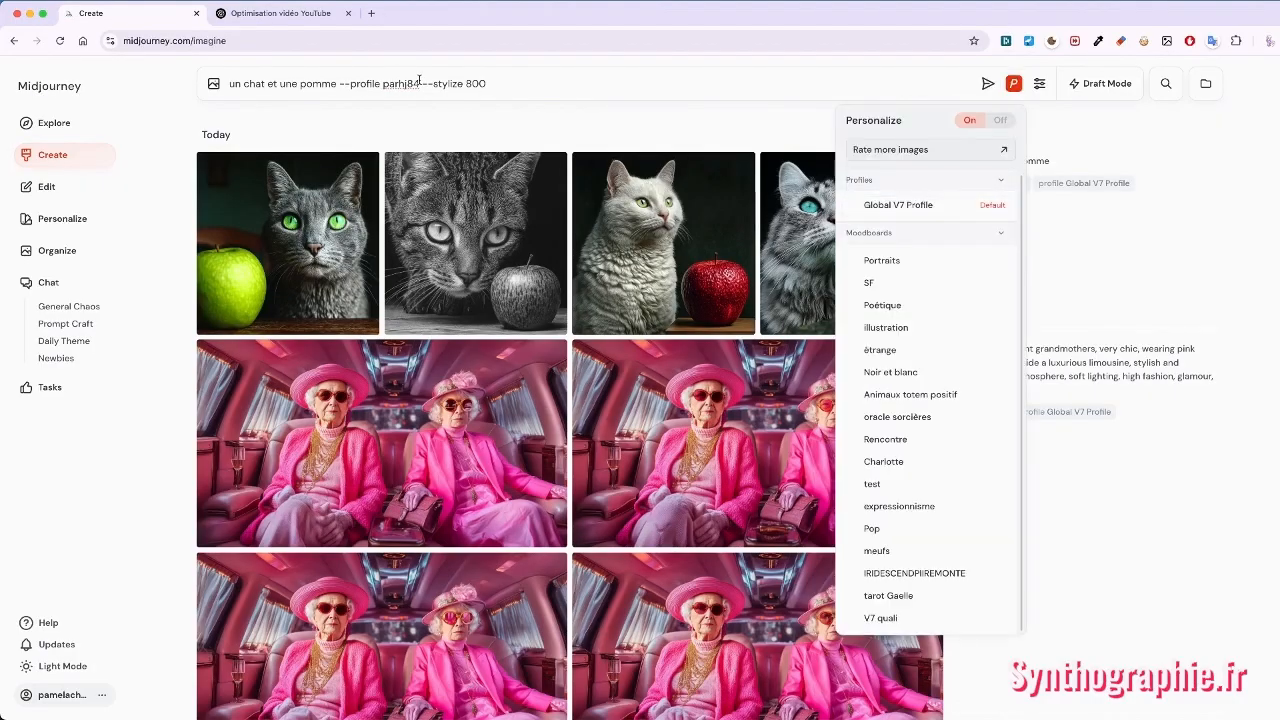
pyautogui.moveTo(419, 83); pyautogui.dragTo(340, 83)
pyautogui.press('BackSpace')
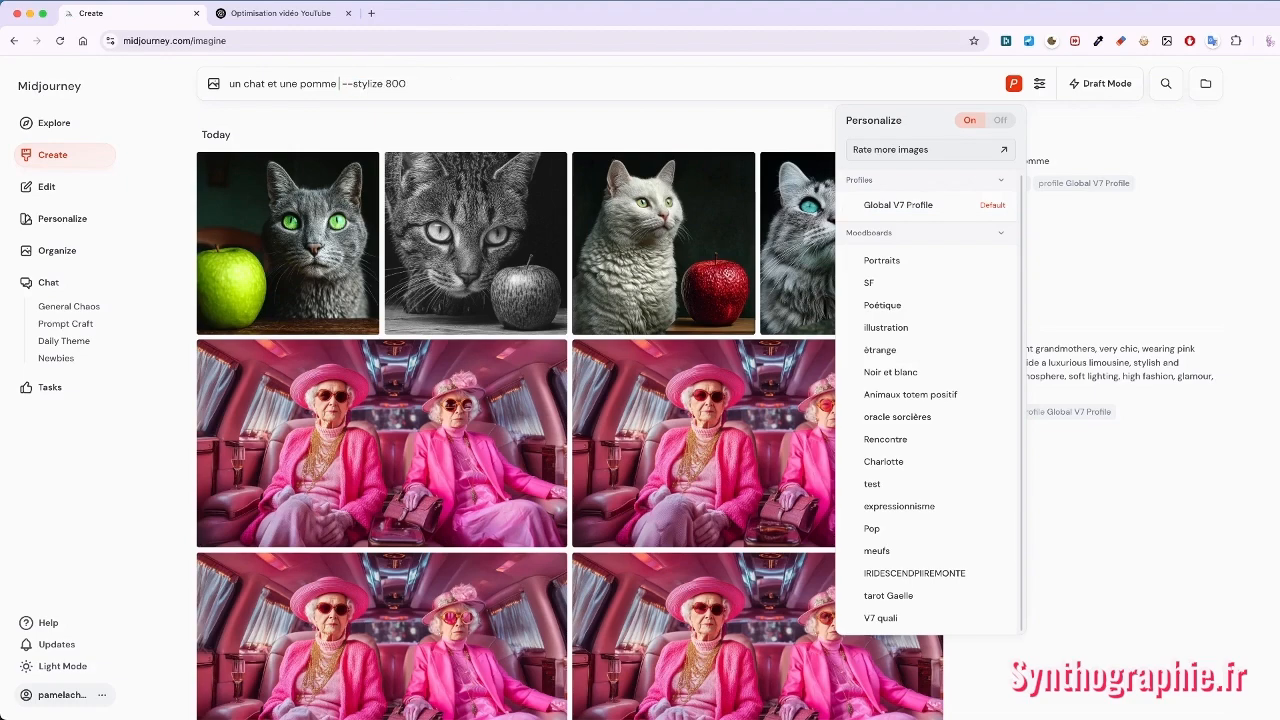
pyautogui.press('Return')
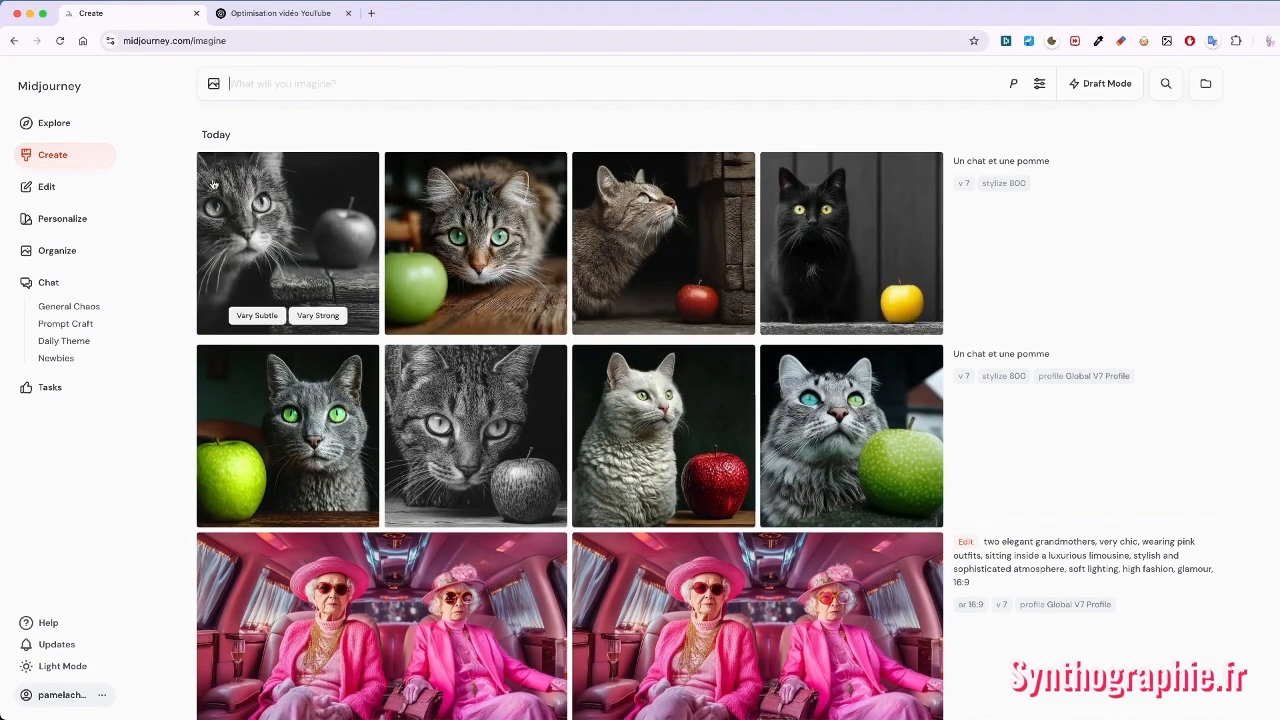
# - Examine the four cat-and-apple images generated without a profile at full size, and return to the gallery
pyautogui.click(273, 230)
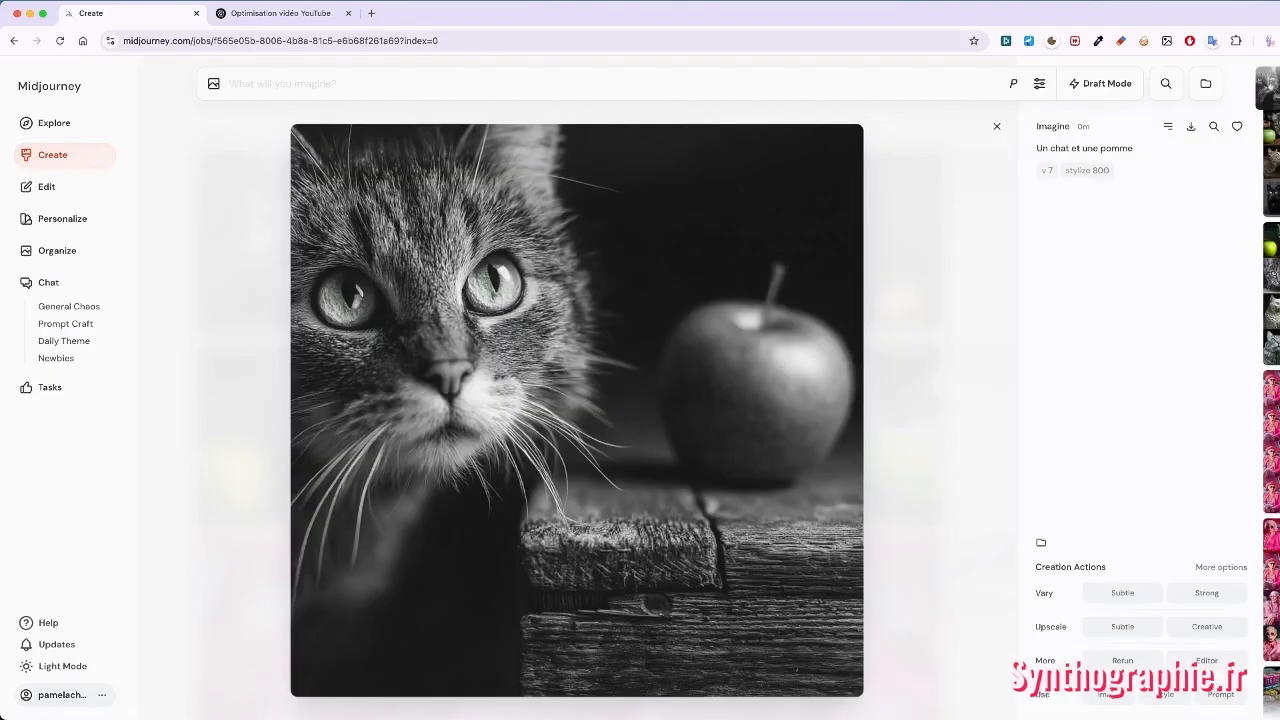
pyautogui.press('Right')
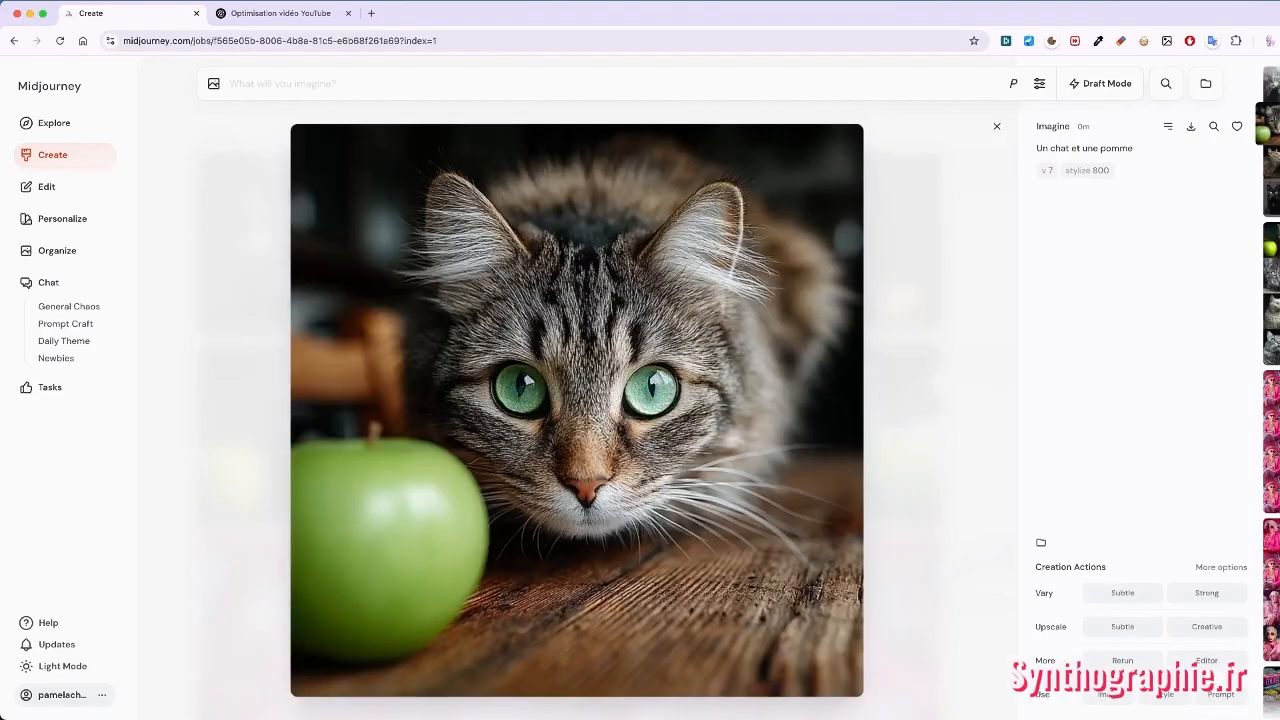
pyautogui.press('Right')
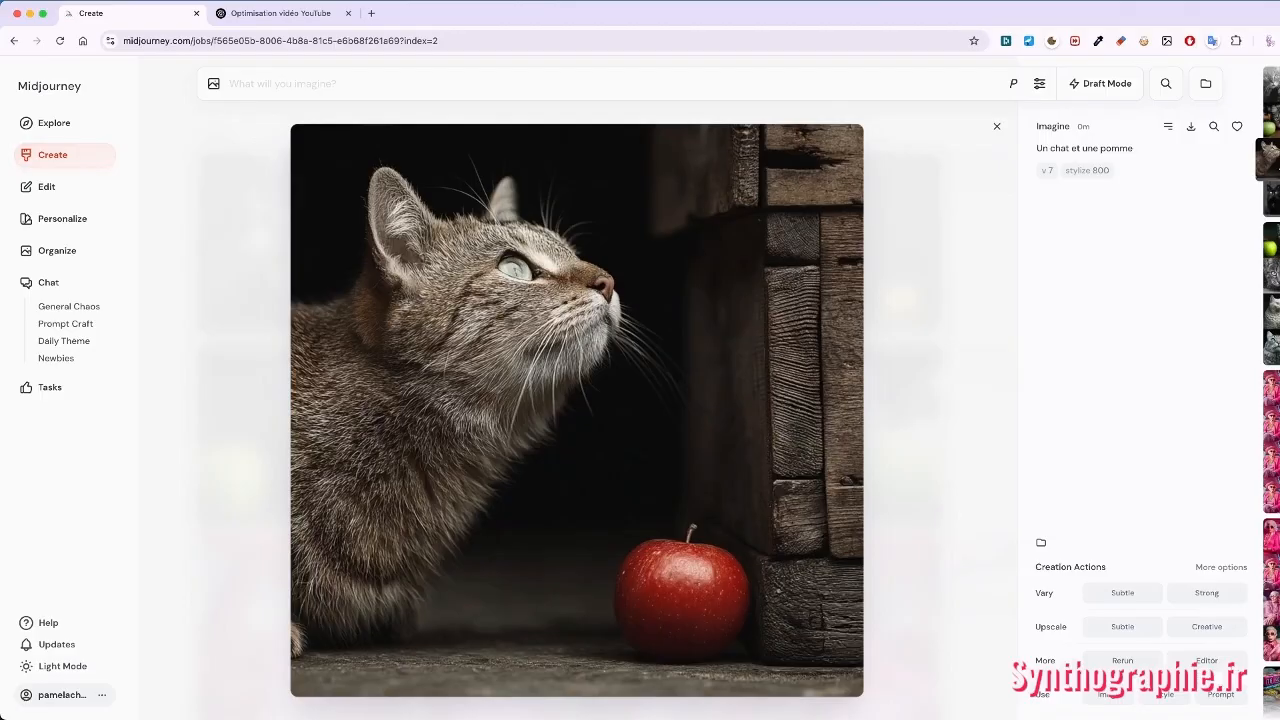
pyautogui.press('Right')
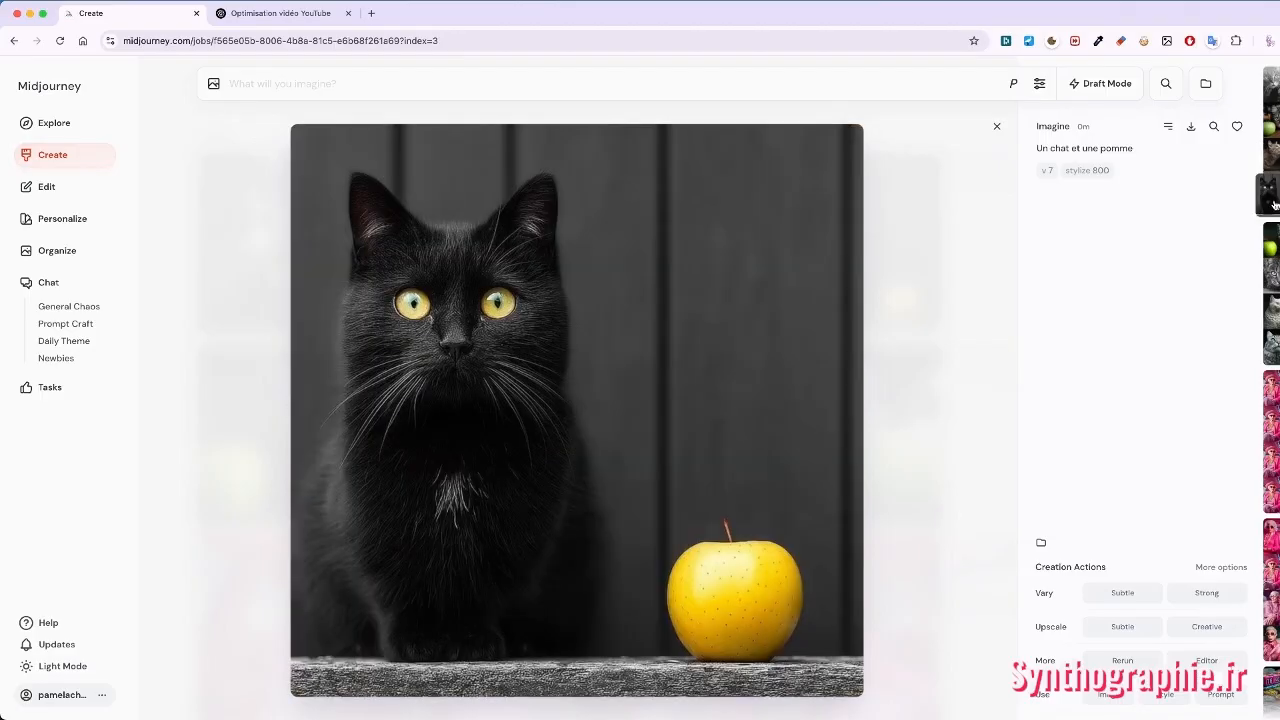
pyautogui.click(996, 126)
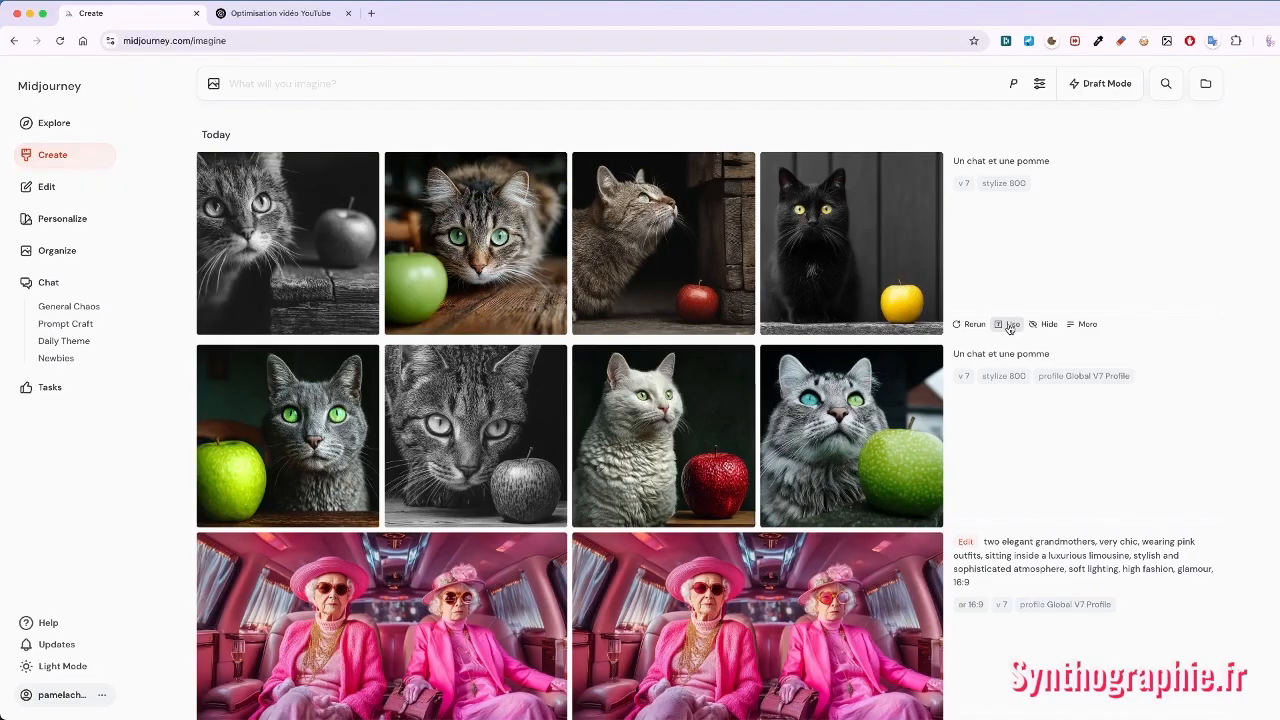
# - Reuse the profile-free cat-and-apple prompt and switch personalization on to generate it with the expressionnisme moodboard
pyautogui.click(1010, 326)
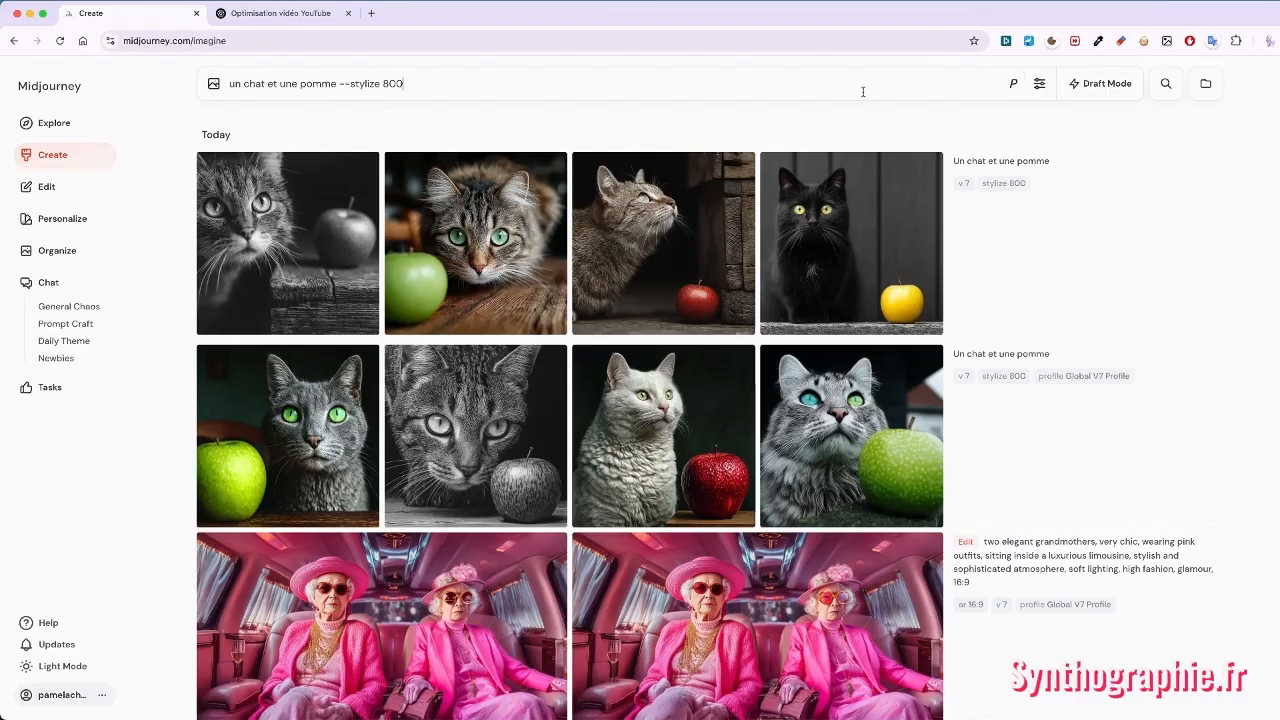
pyautogui.click(1015, 85)
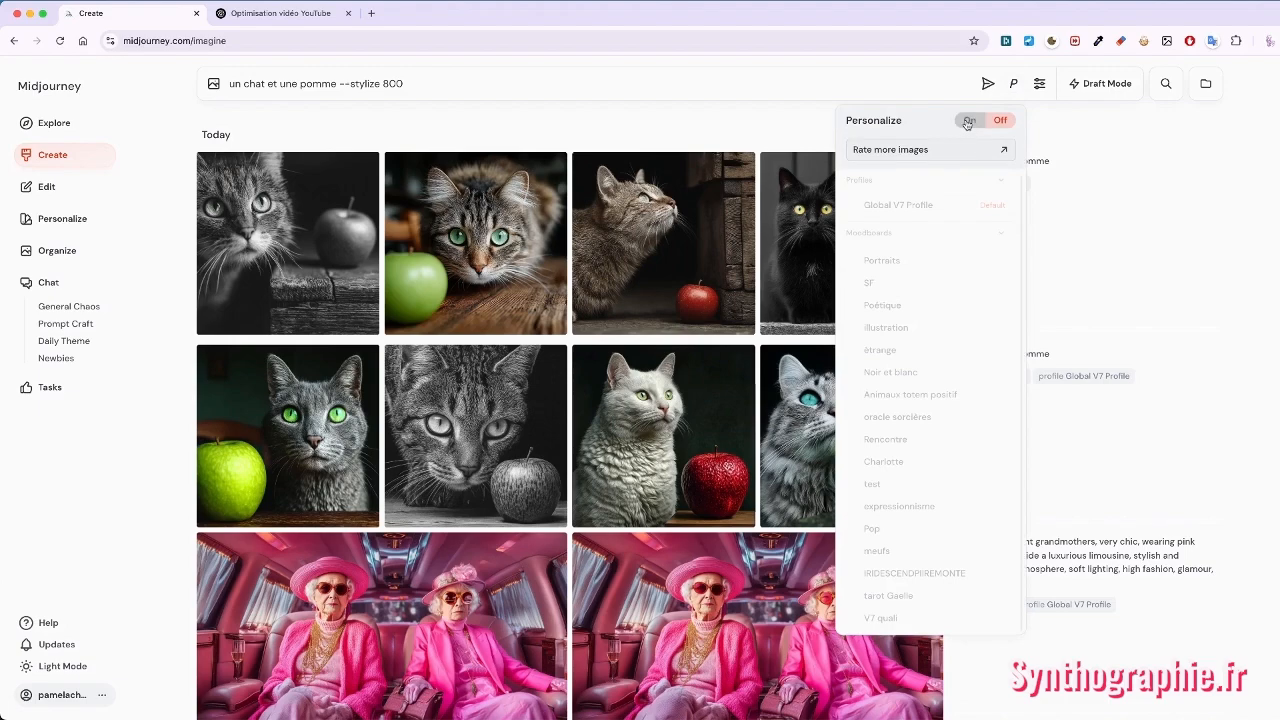
pyautogui.click(968, 121)
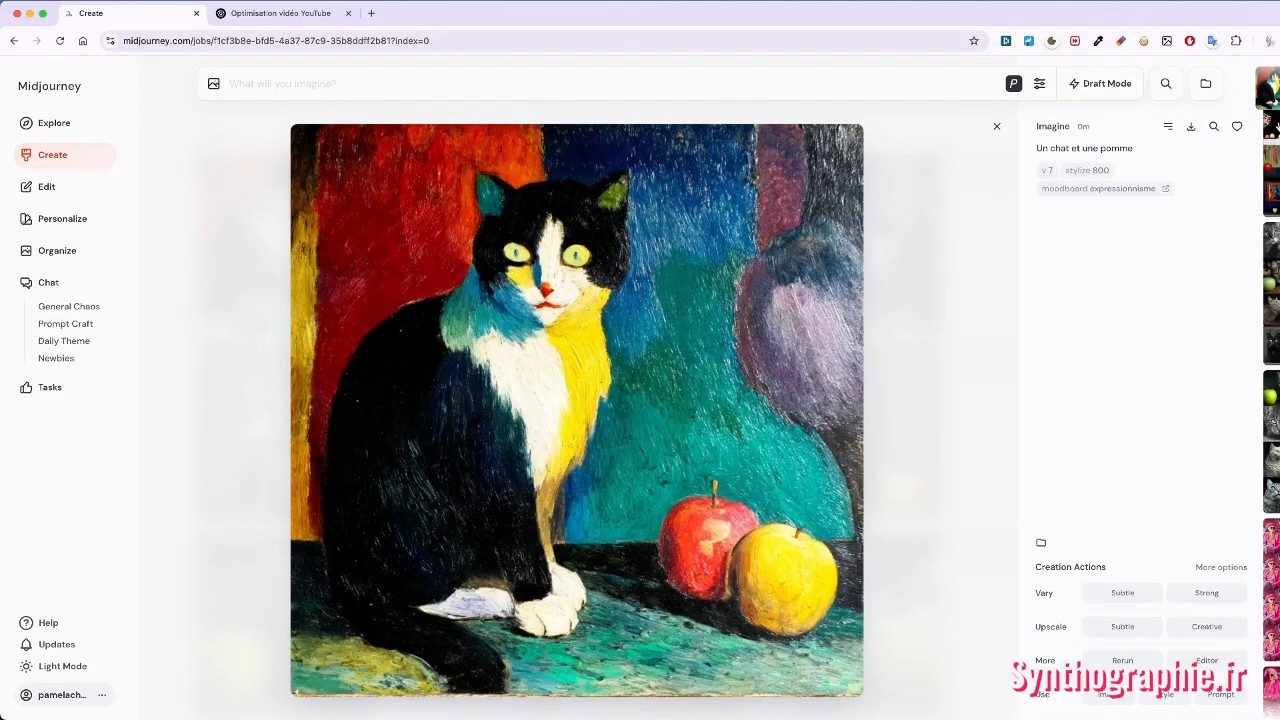
# - Examine the remaining images of the expressionnisme moodboard set at full size, and return to the gallery
pyautogui.click(1270, 120)
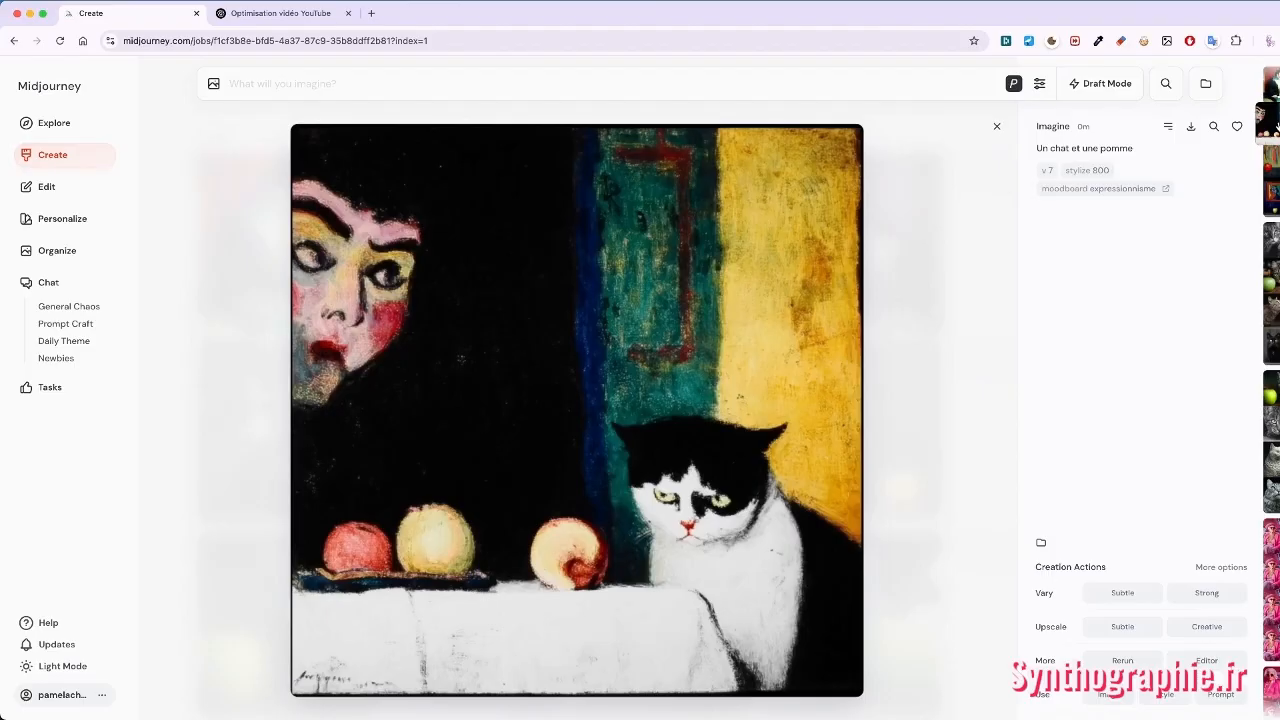
pyautogui.click(1275, 165)
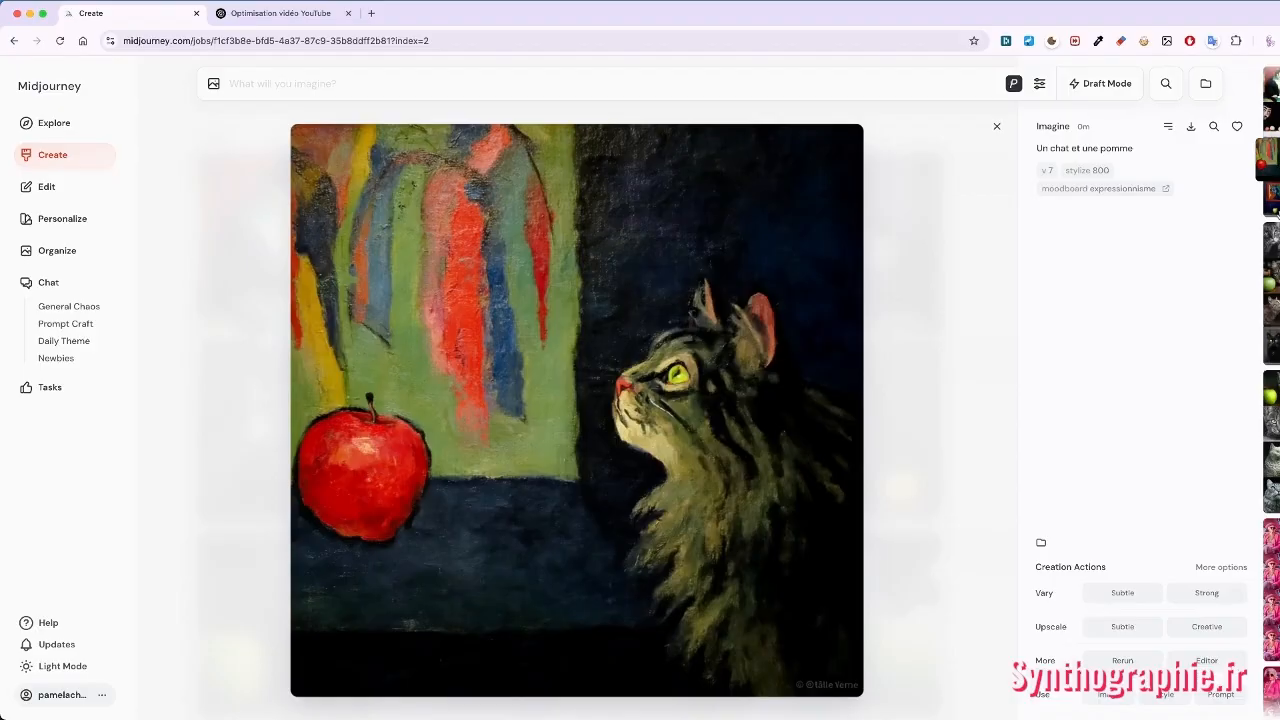
pyautogui.click(1275, 196)
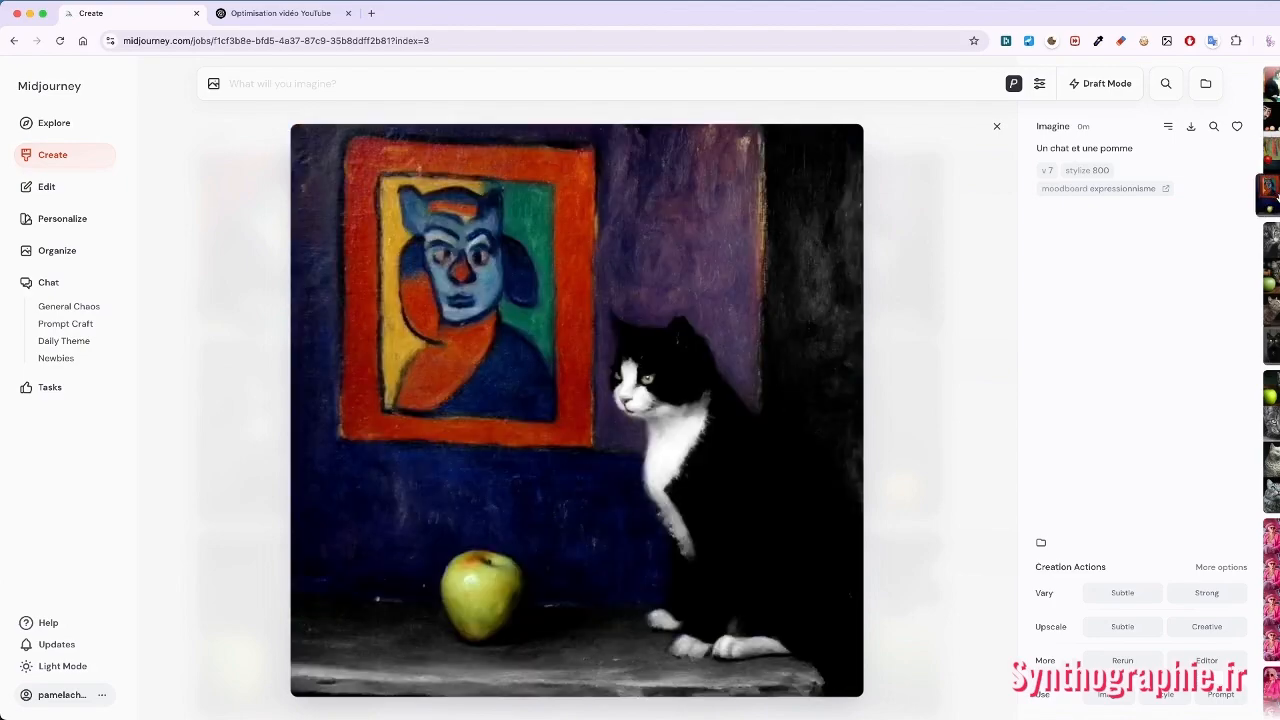
pyautogui.click(997, 128)
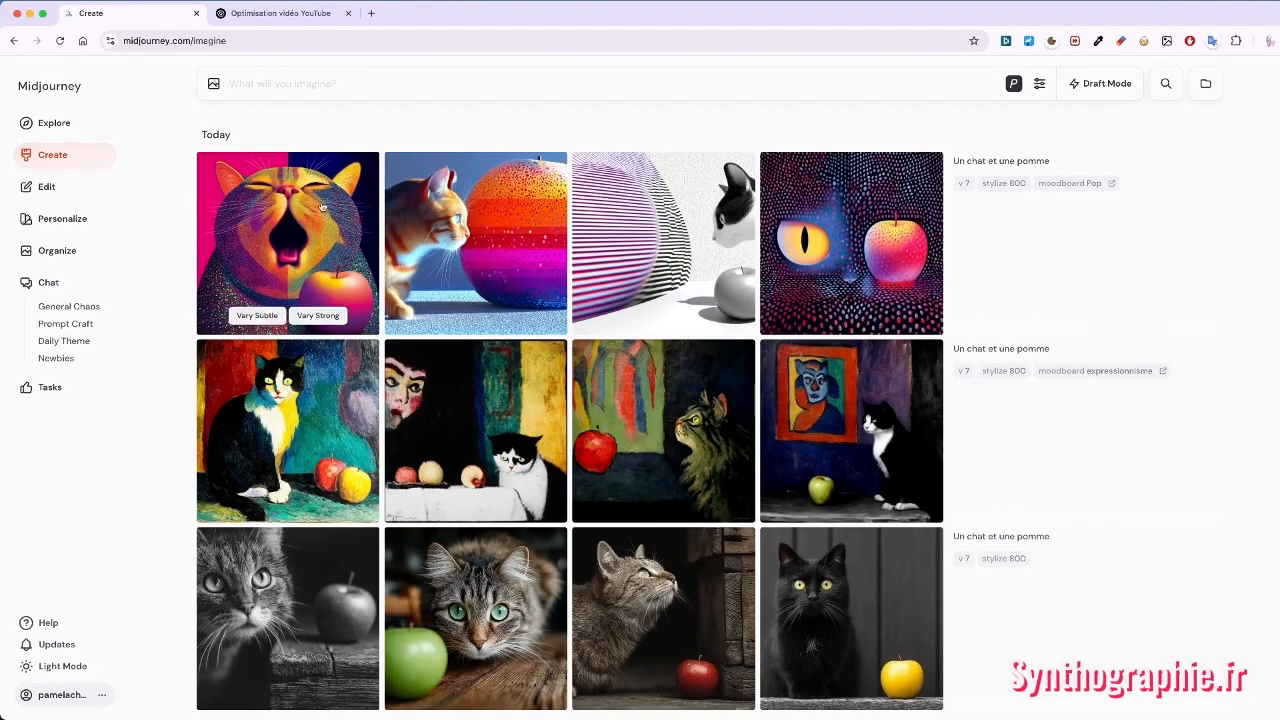
# - Examine the cat-and-apple images generated with the Pop moodboard at full size, and return to the gallery
pyautogui.click(302, 229)
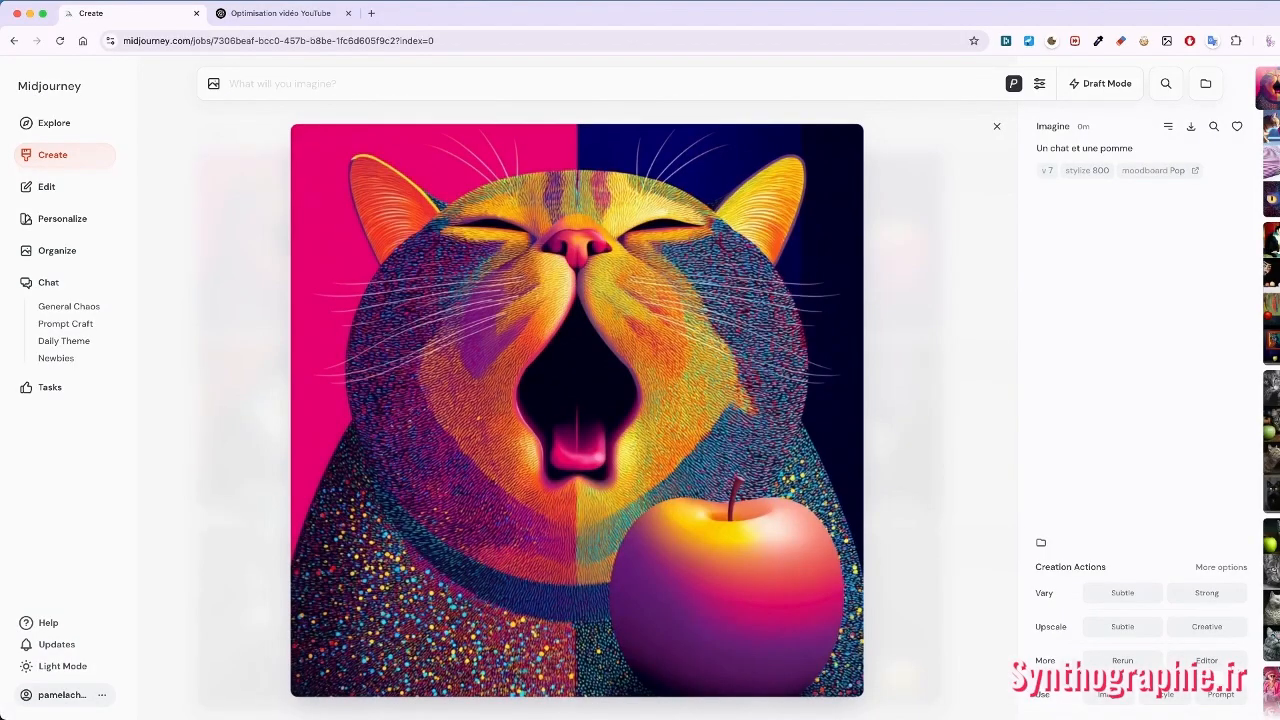
pyautogui.click(1272, 130)
pyautogui.click(1275, 172)
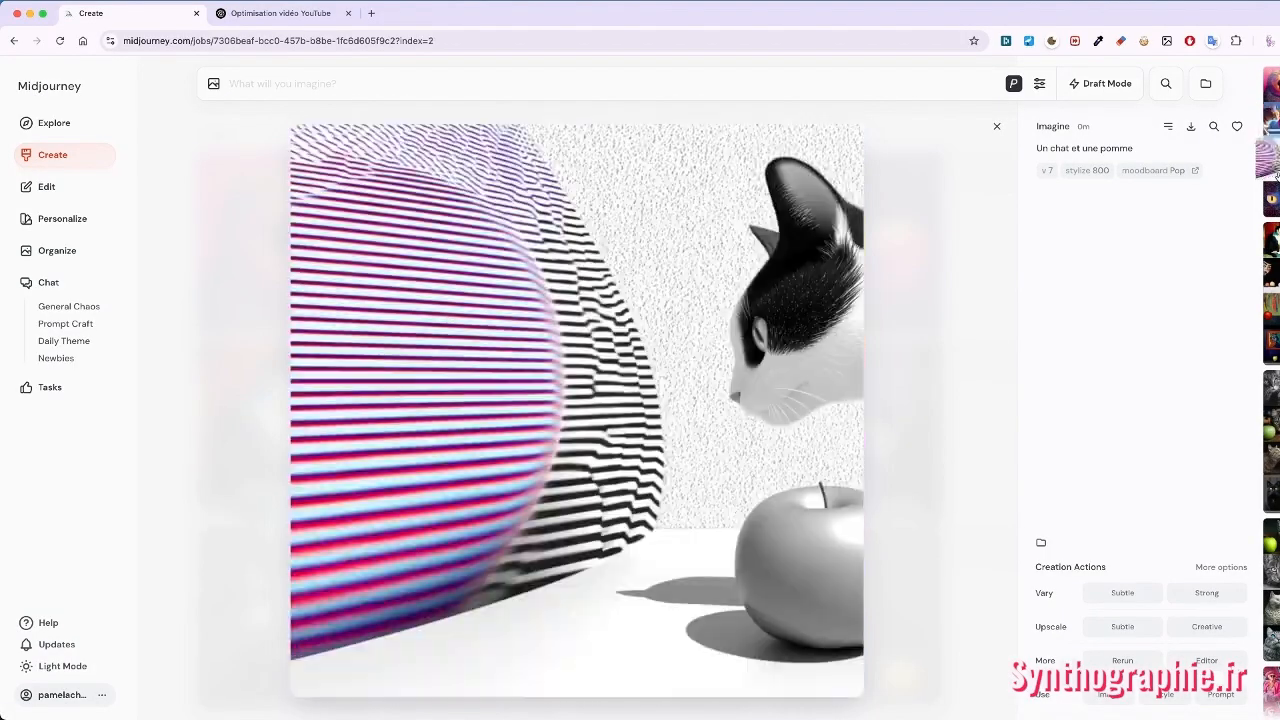
pyautogui.click(1274, 200)
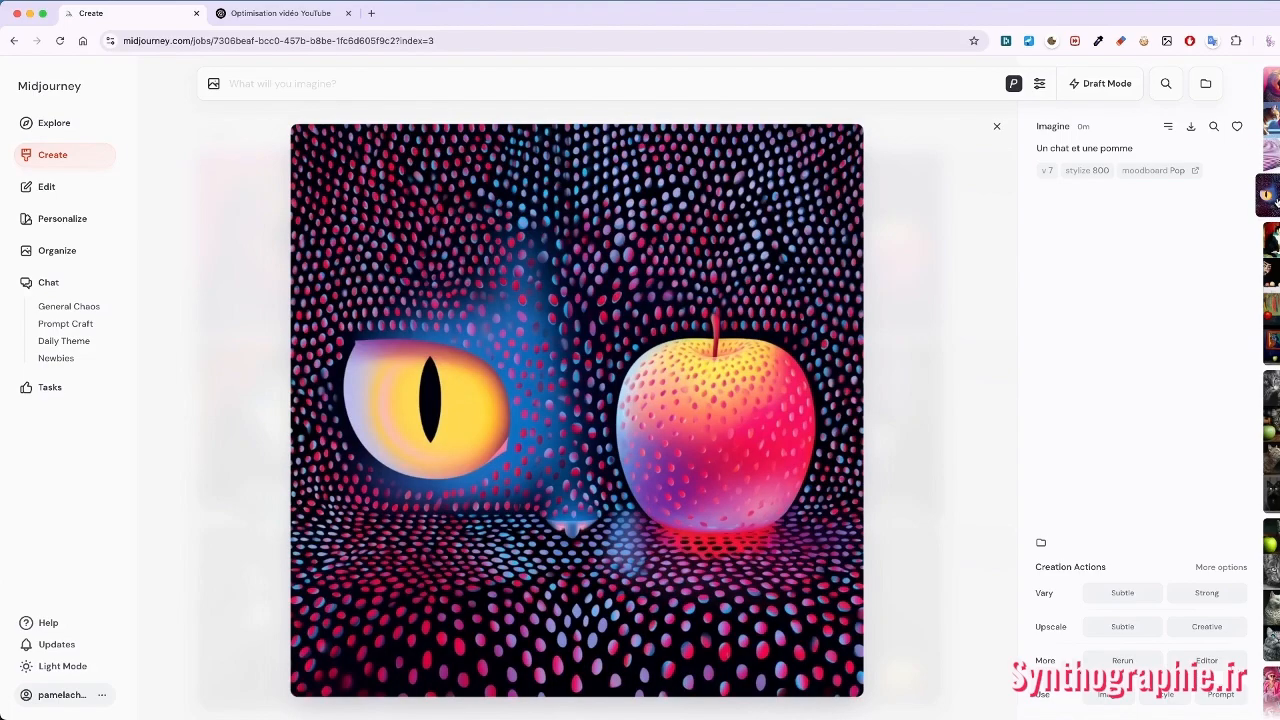
pyautogui.click(996, 127)
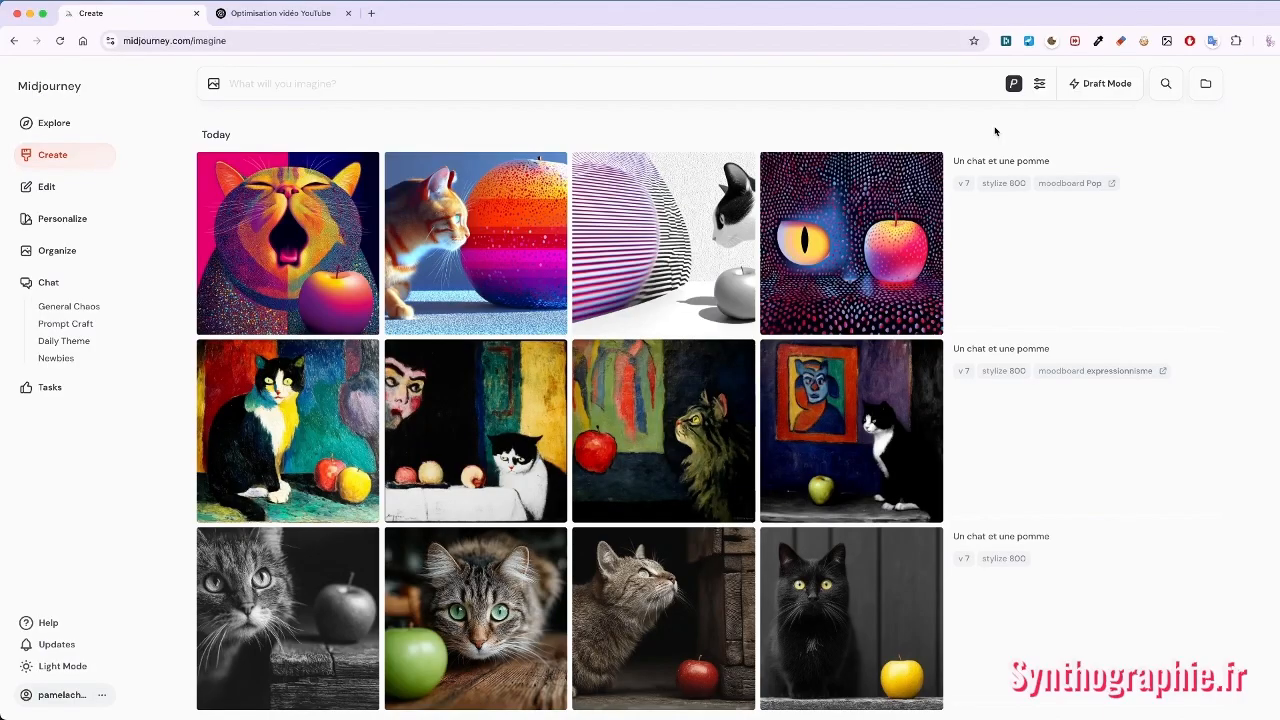
# - Open the image of banana bunches beside a teal train from the "If bladerunner was made up of banana imagery" set
pyautogui.scroll(-15, 1211, 390)
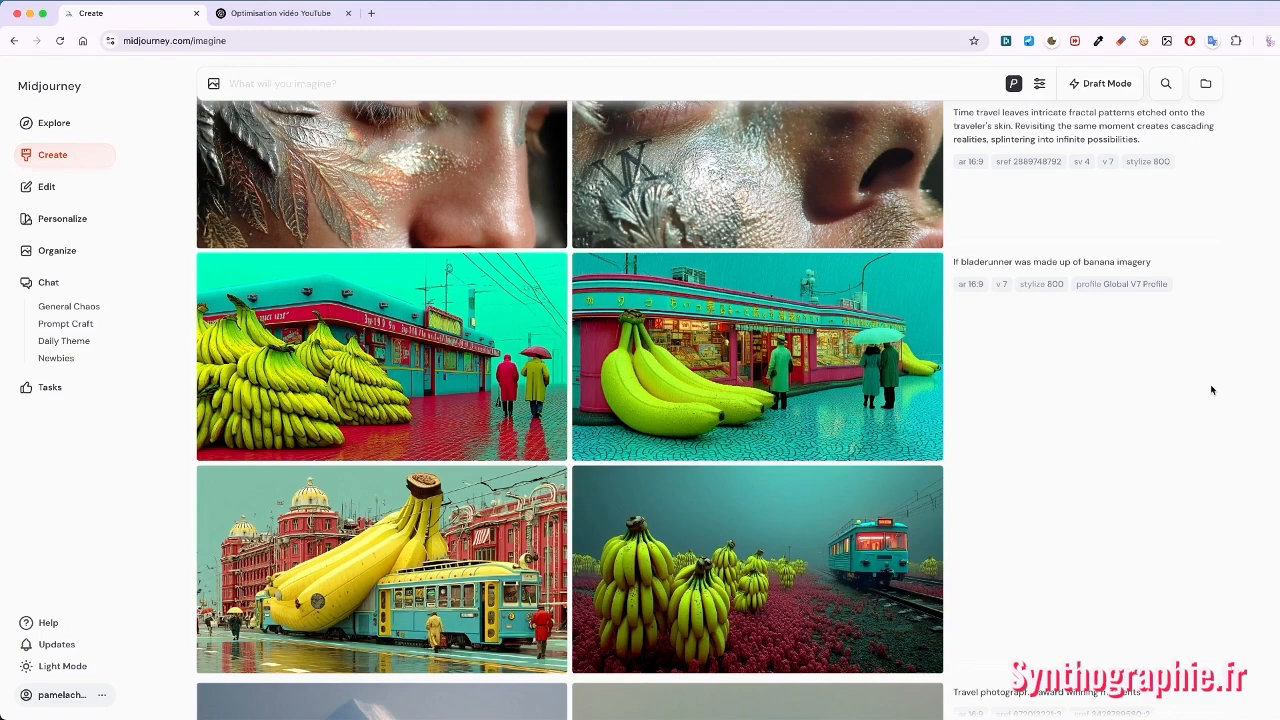
pyautogui.click(731, 522)
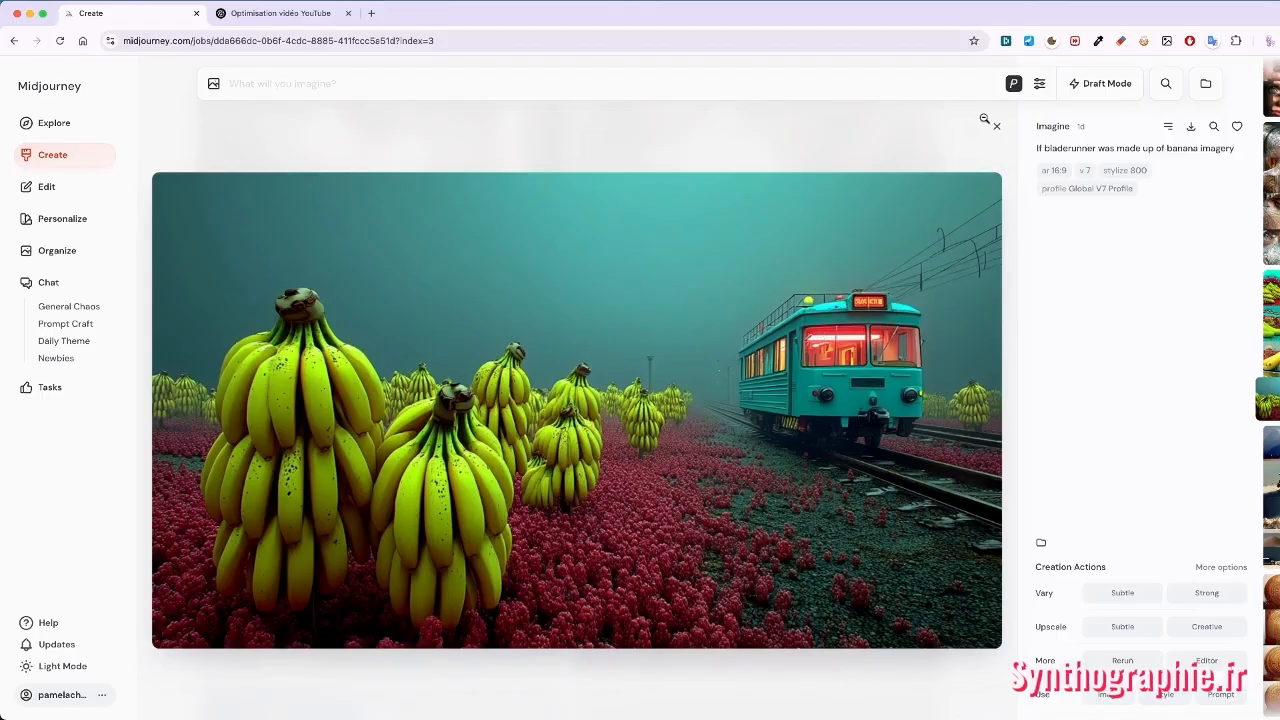
# - Close the banana image, examine the "Time travel leaves intricate fractal patterns" images at full size, and return to the gallery
pyautogui.click(996, 126)
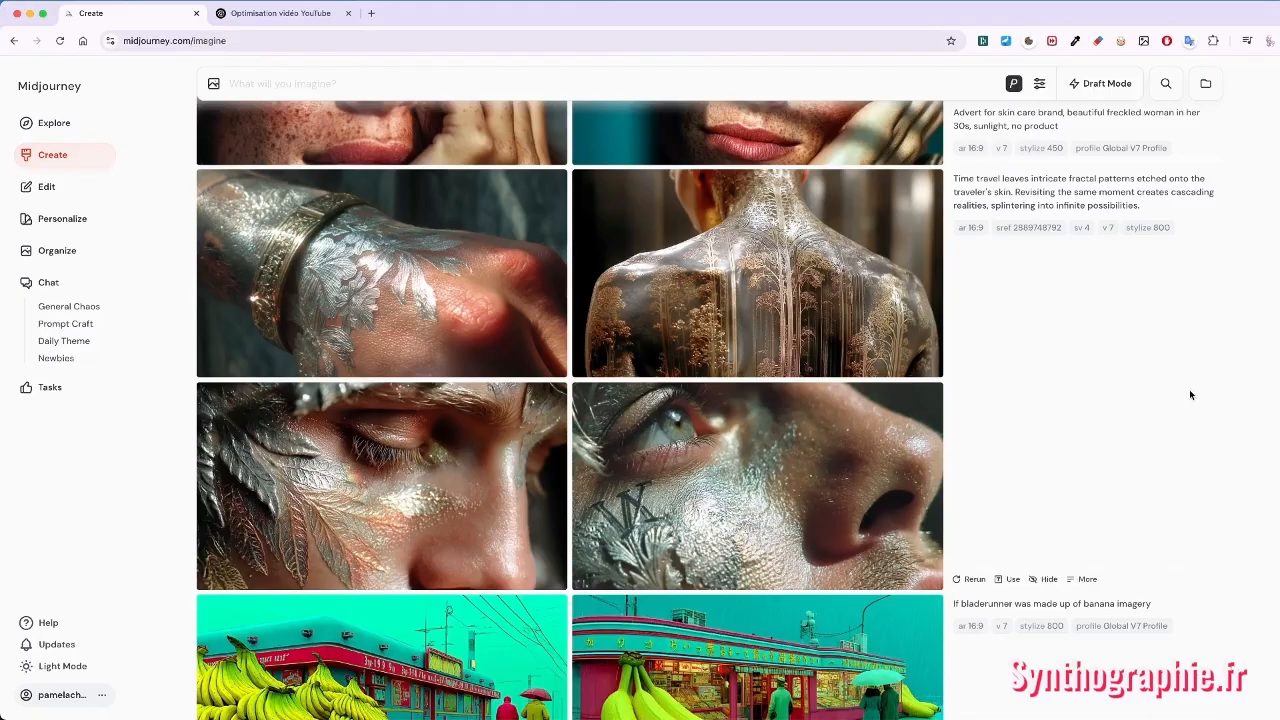
pyautogui.click(439, 284)
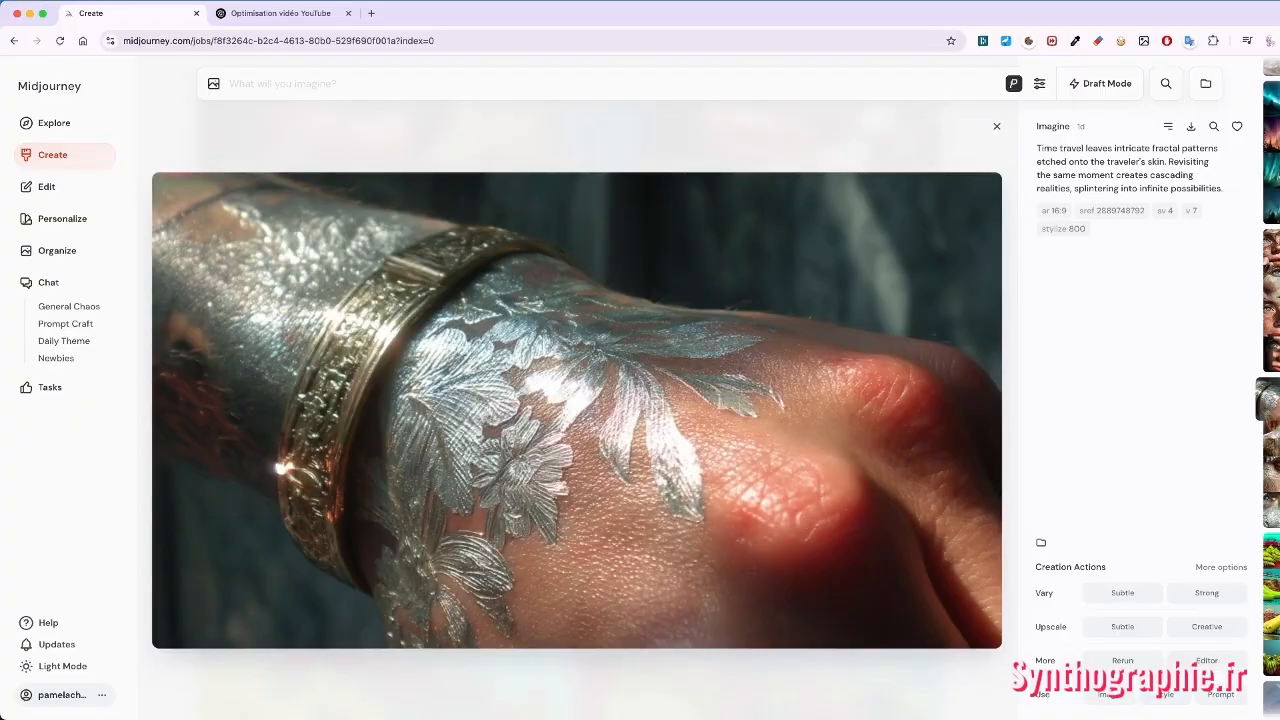
pyautogui.scroll(-3, 1274, 440)
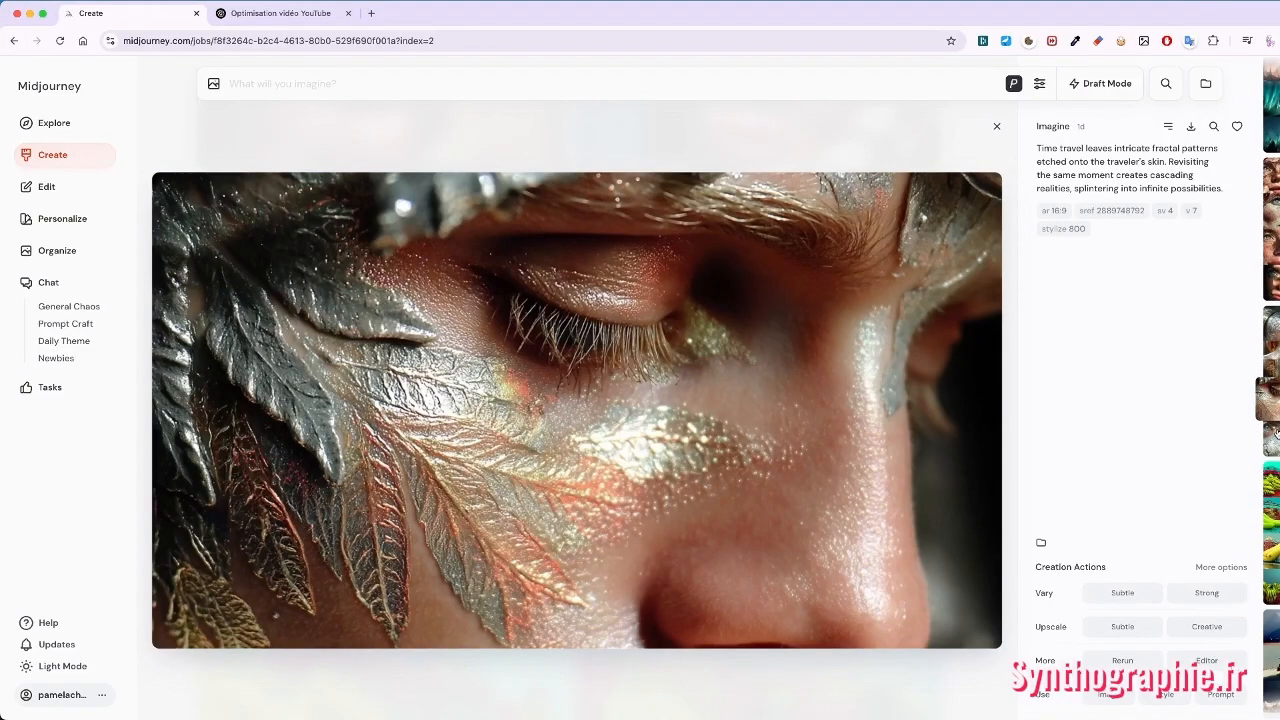
pyautogui.scroll(-1, 1275, 444)
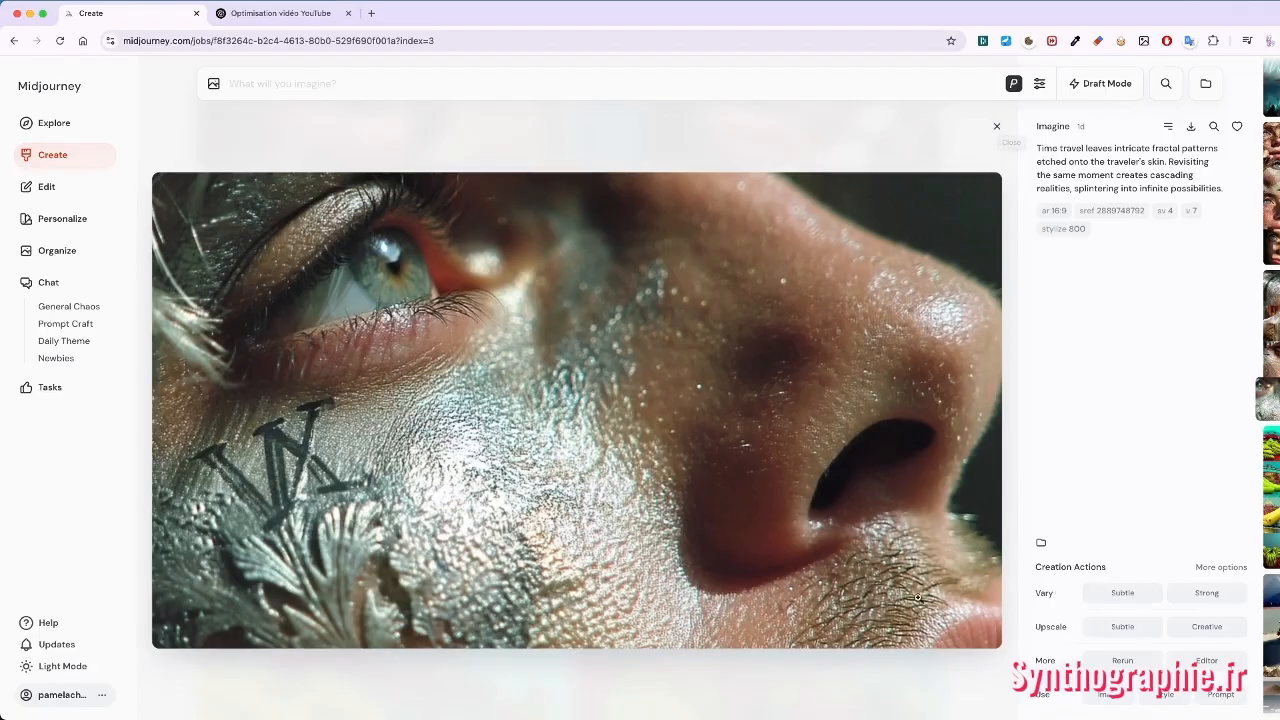
pyautogui.click(997, 123)
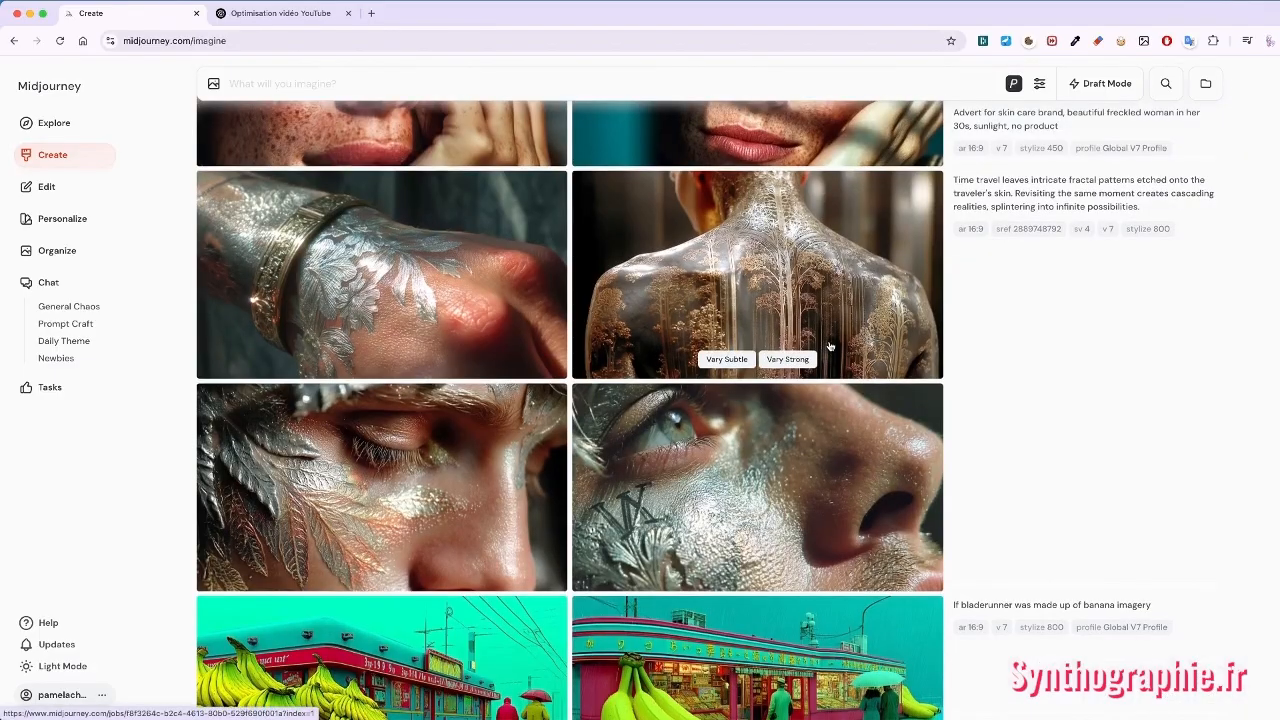
# - Examine the four freckled-woman images of the skin care brand advert set at full size, and return to the gallery
pyautogui.scroll(2, 829, 346)
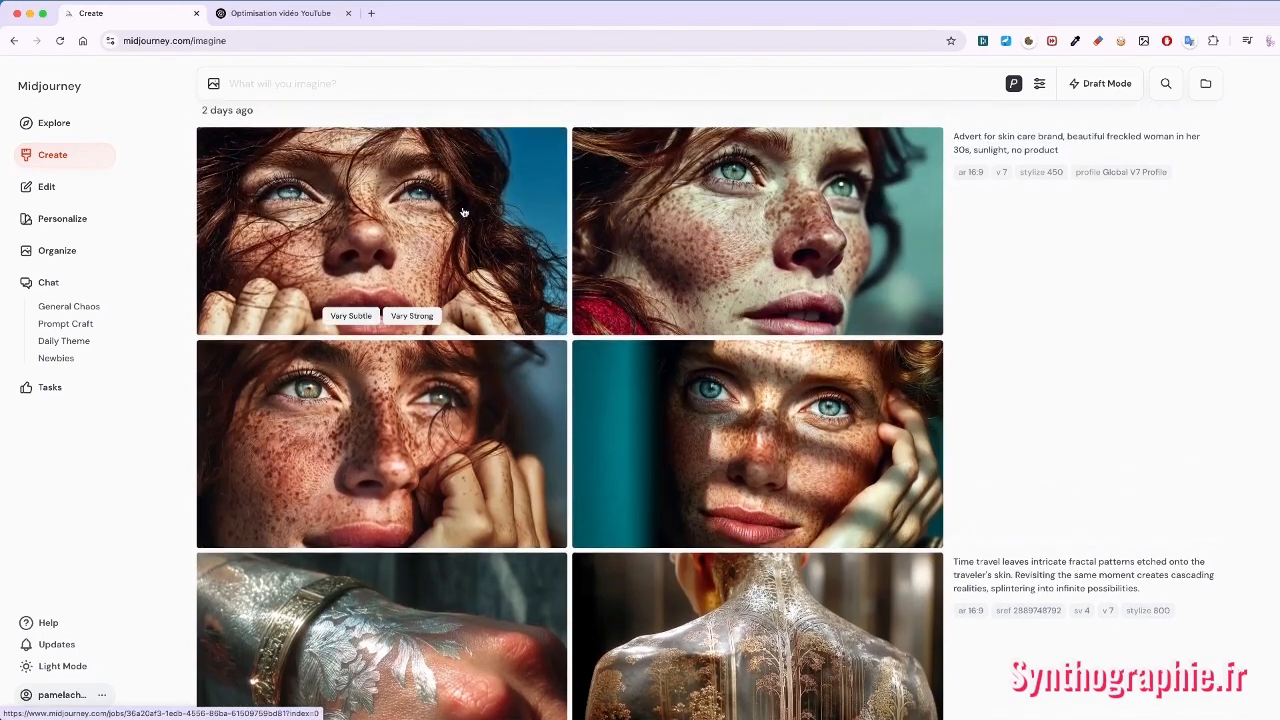
pyautogui.click(463, 208)
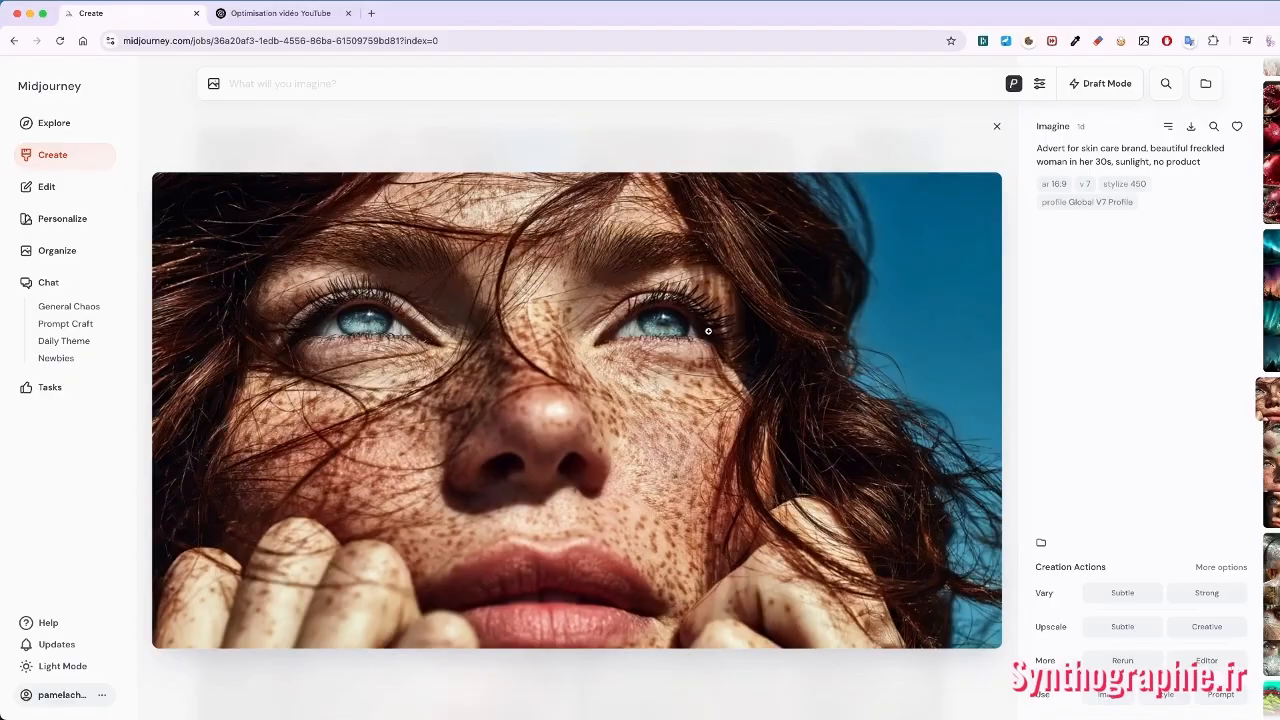
pyautogui.press('Right')
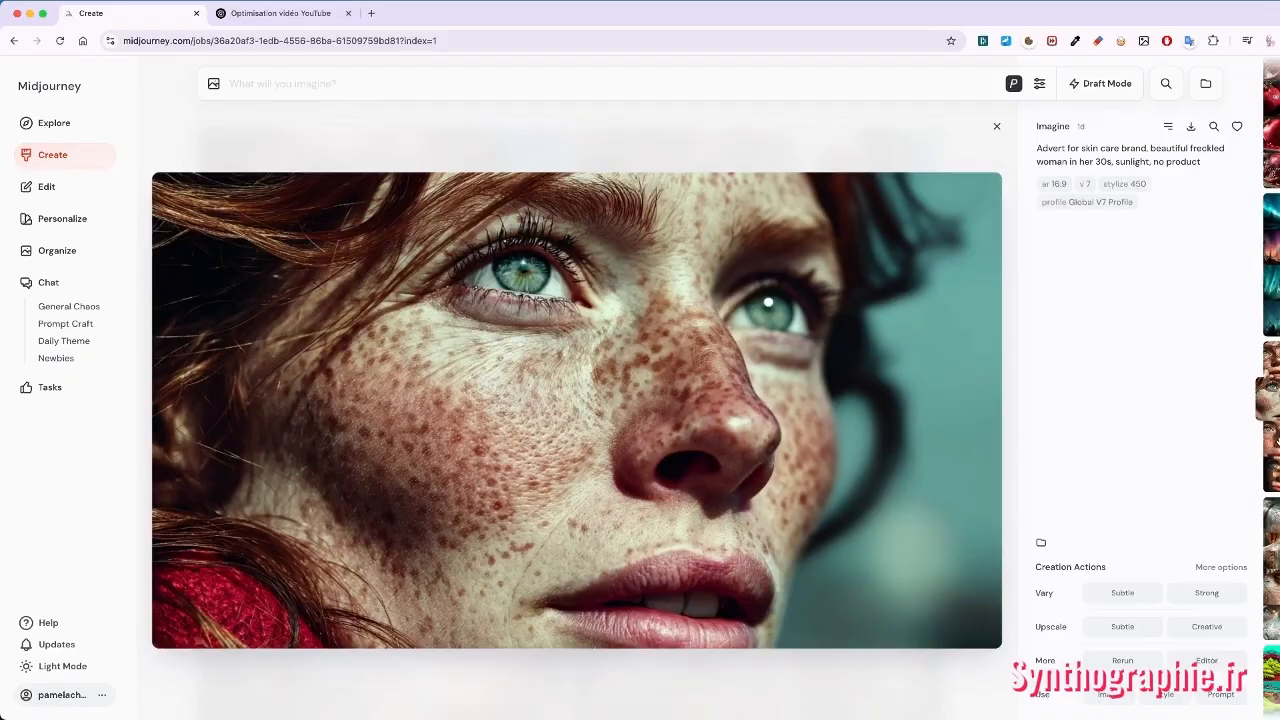
pyautogui.press('Right')
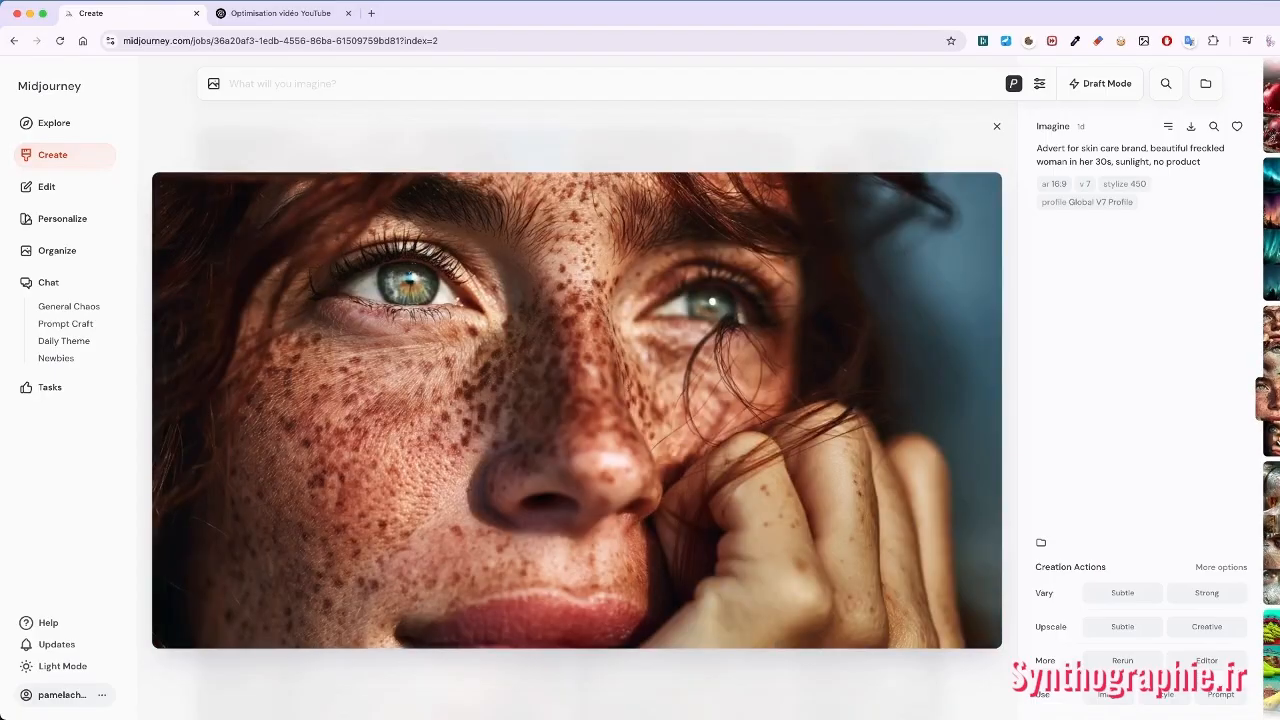
pyautogui.click(1274, 445)
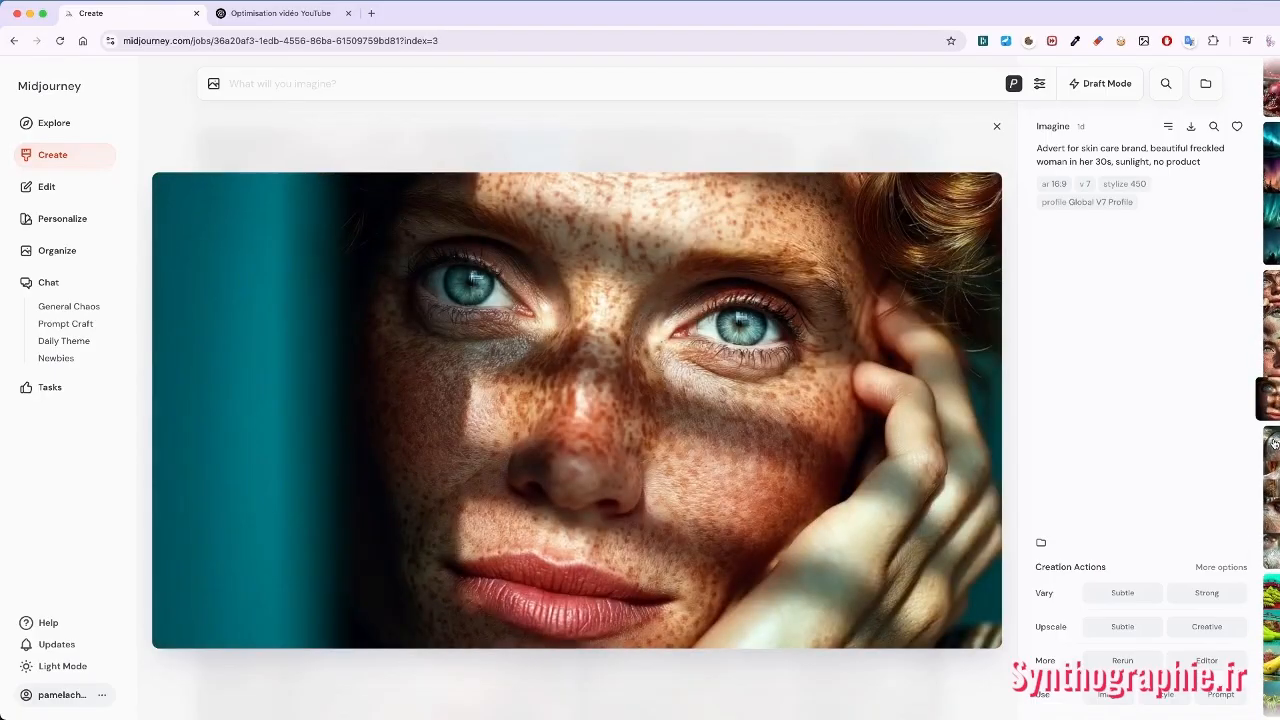
pyautogui.click(997, 126)
# - Examine the four "Aurora borealis" images at full size one after another, and return to the gallery
pyautogui.scroll(2, 953, 384)
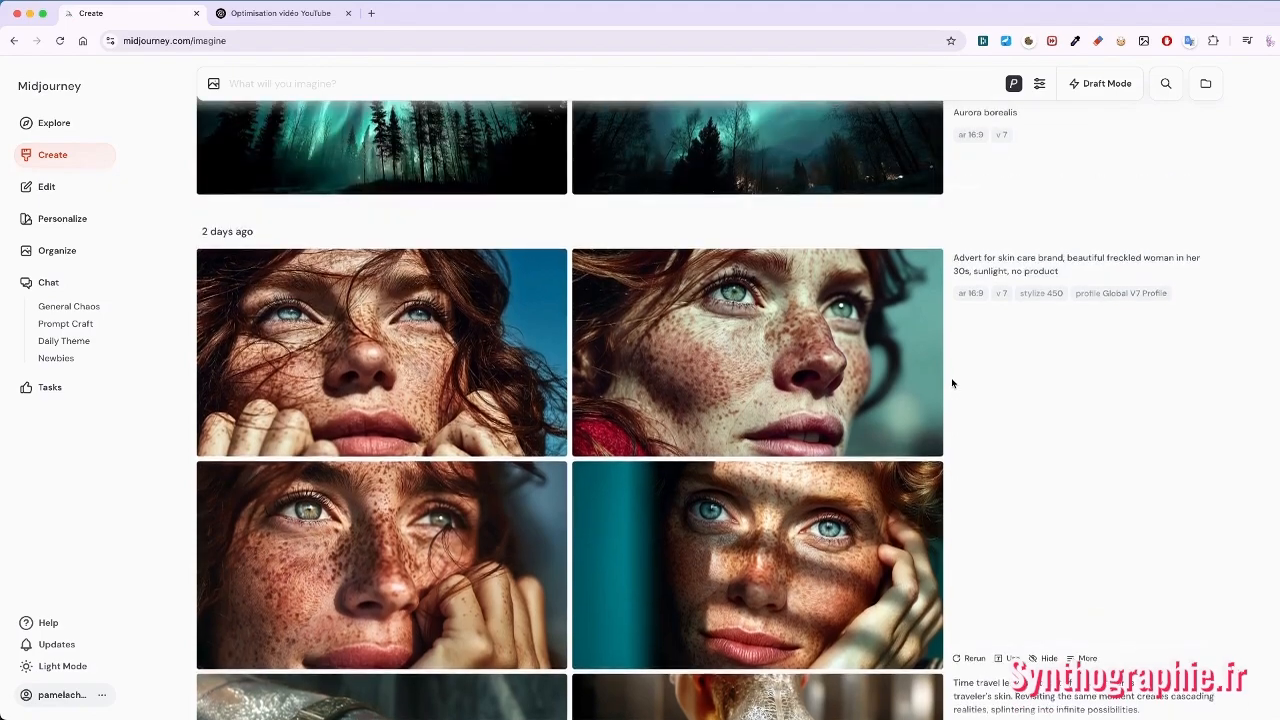
pyautogui.scroll(3, 953, 380)
pyautogui.moveTo(838, 309)
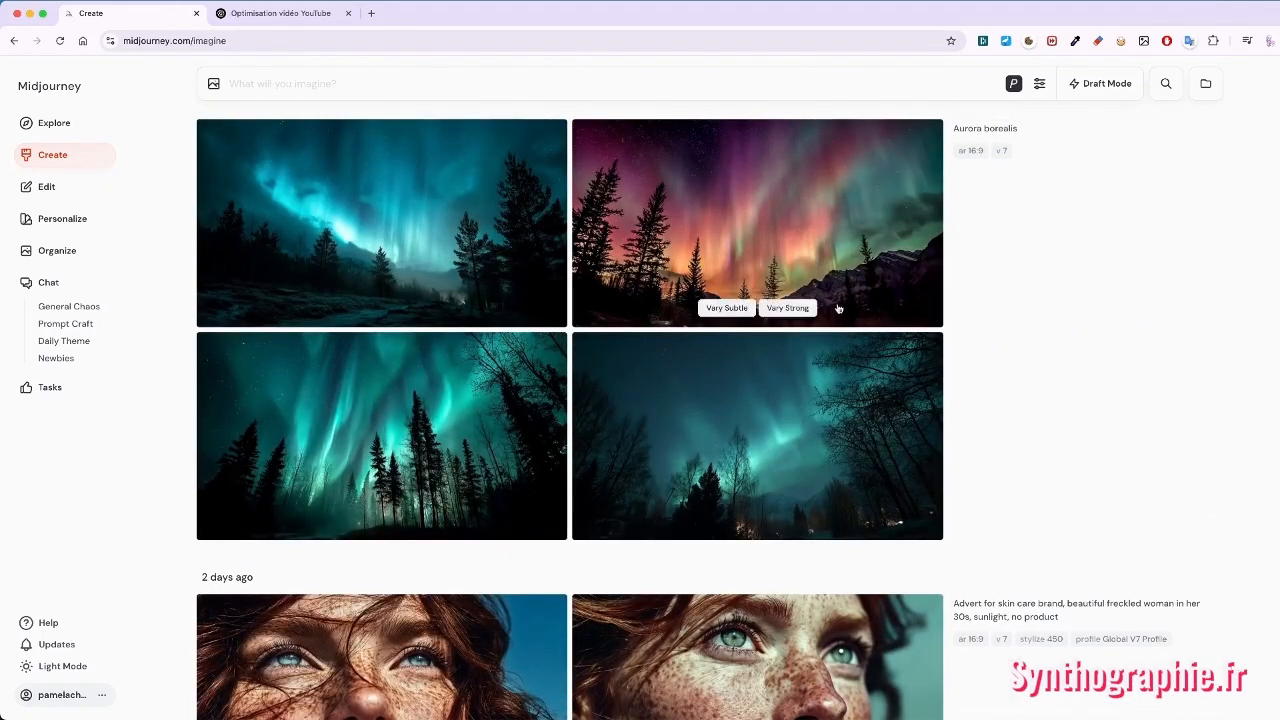
pyautogui.click(385, 234)
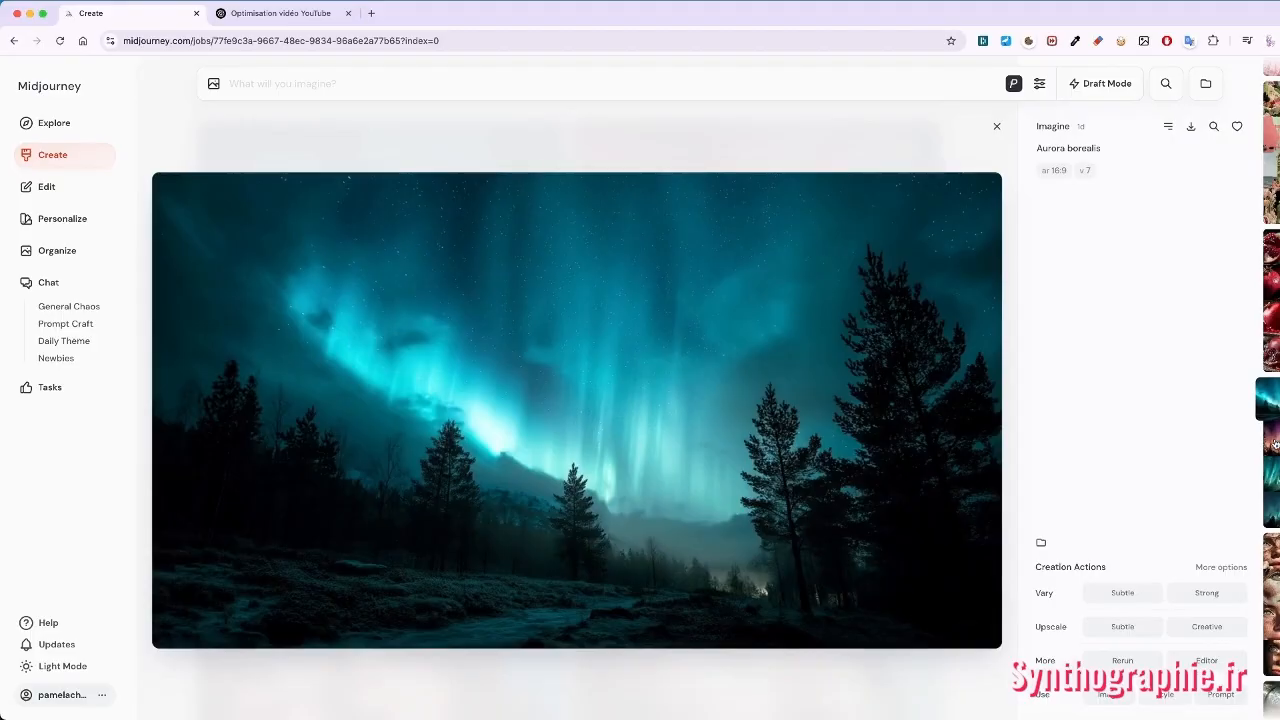
pyautogui.click(1274, 444)
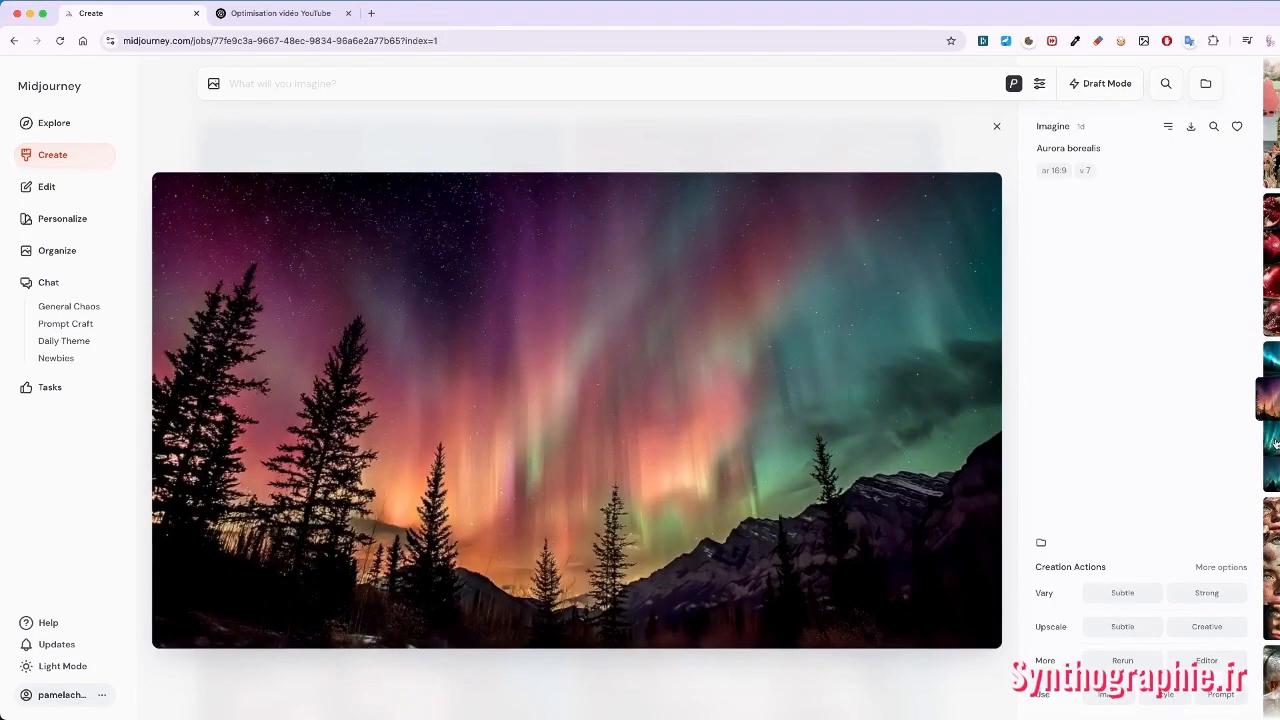
pyautogui.click(1274, 444)
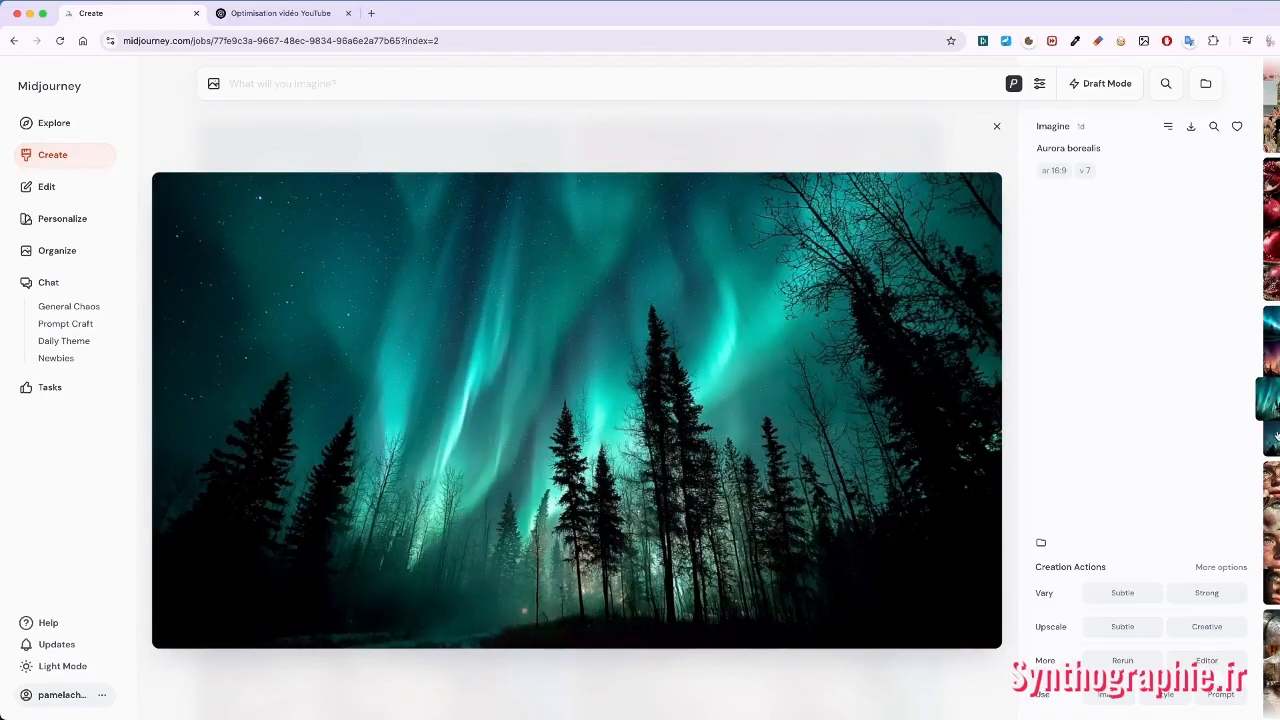
pyautogui.click(1275, 434)
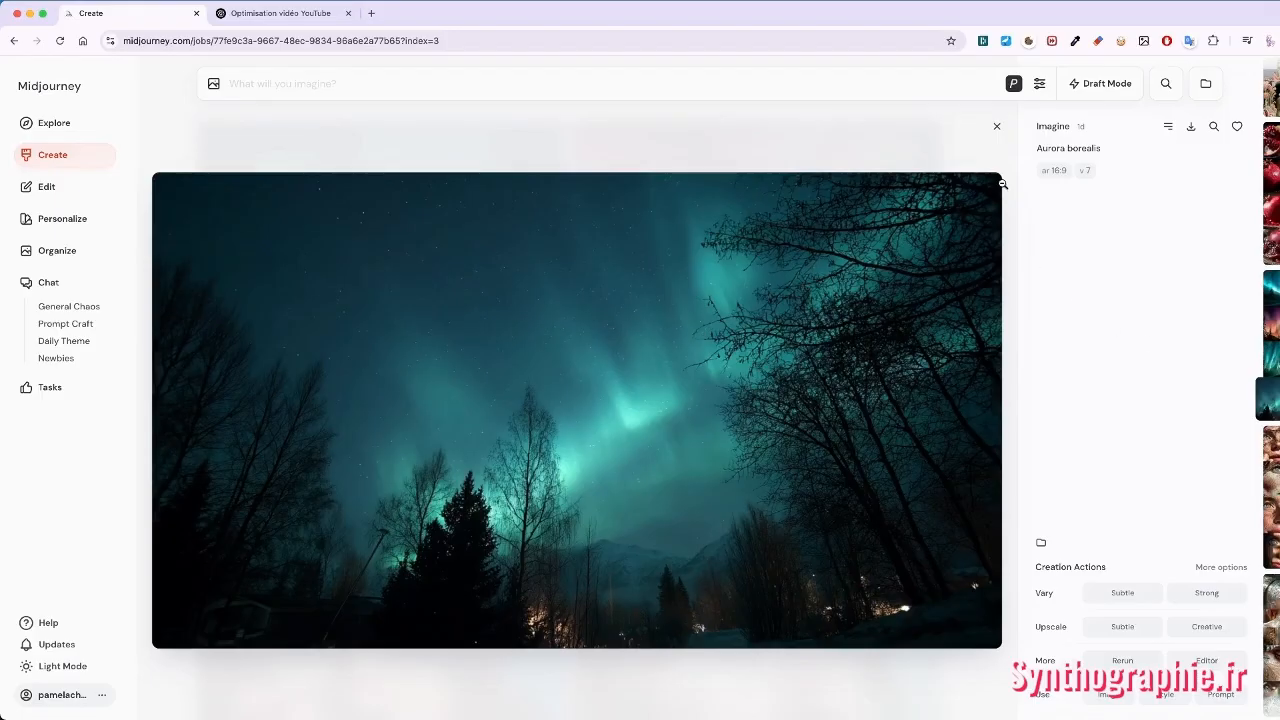
pyautogui.click(997, 131)
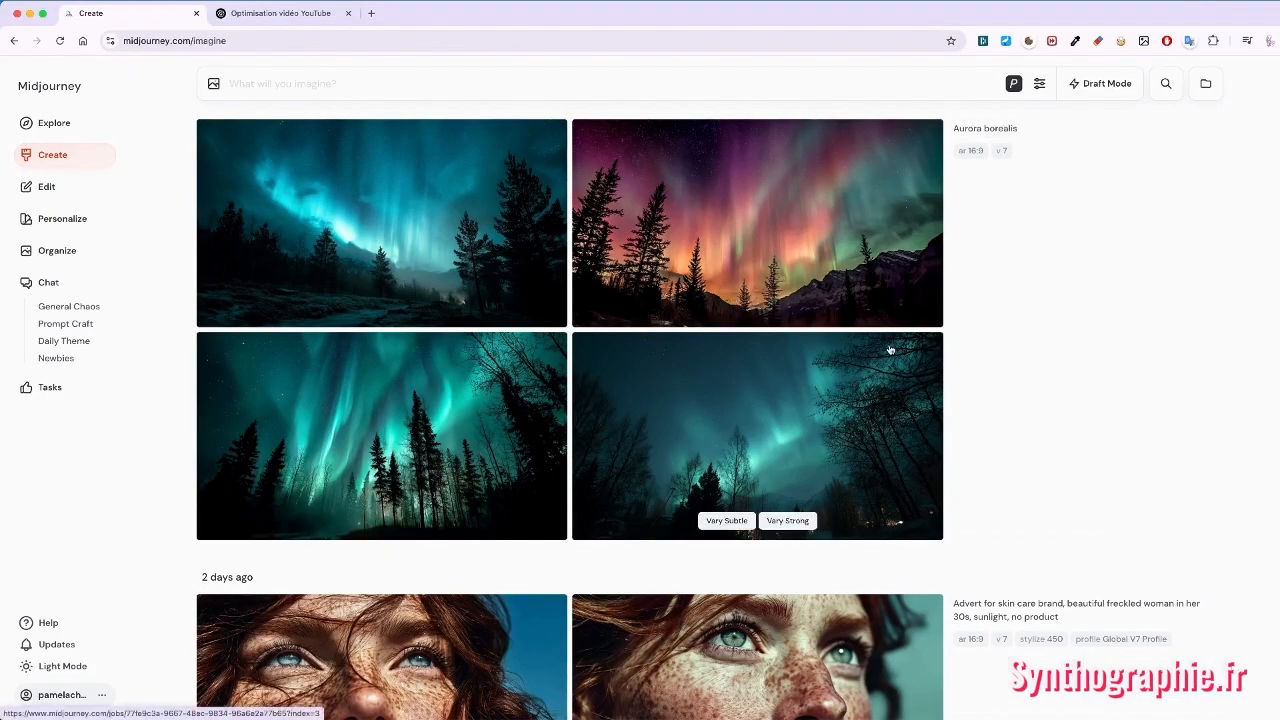
# - Examine the first image of the whole and halved pomegranate set at full size, and return to the gallery
pyautogui.scroll(5, 889, 348)
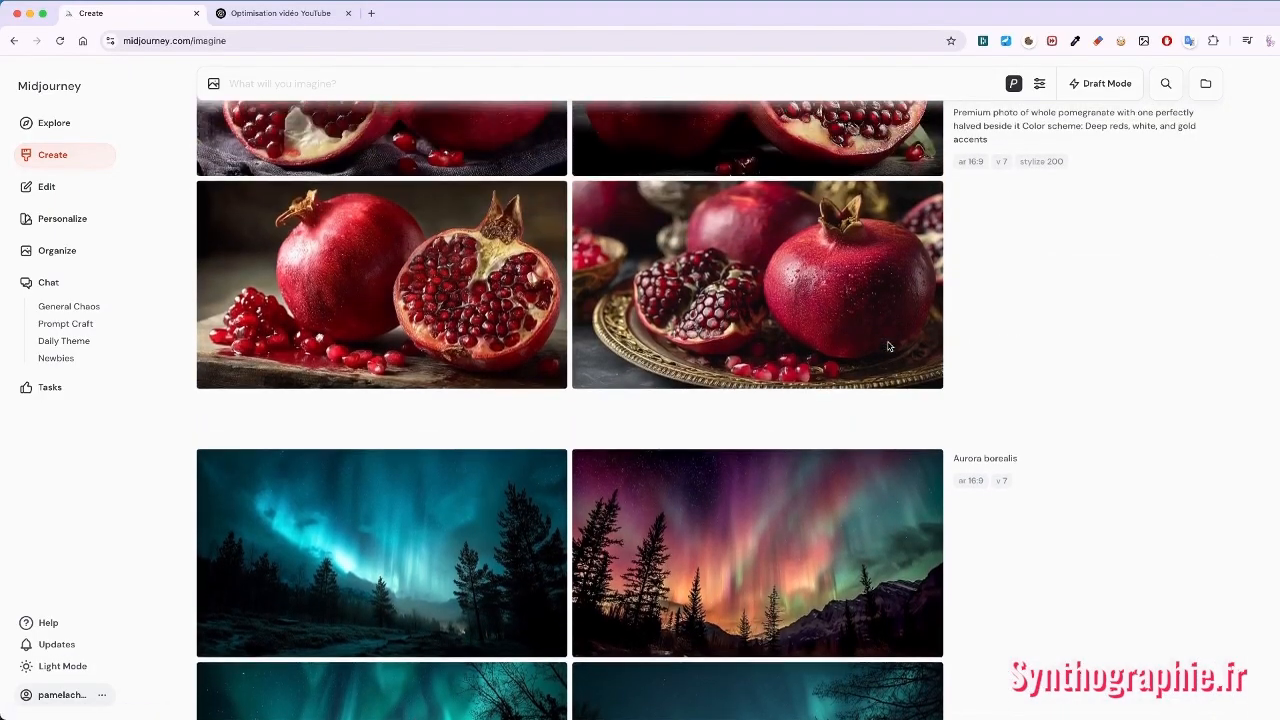
pyautogui.scroll(1, 889, 346)
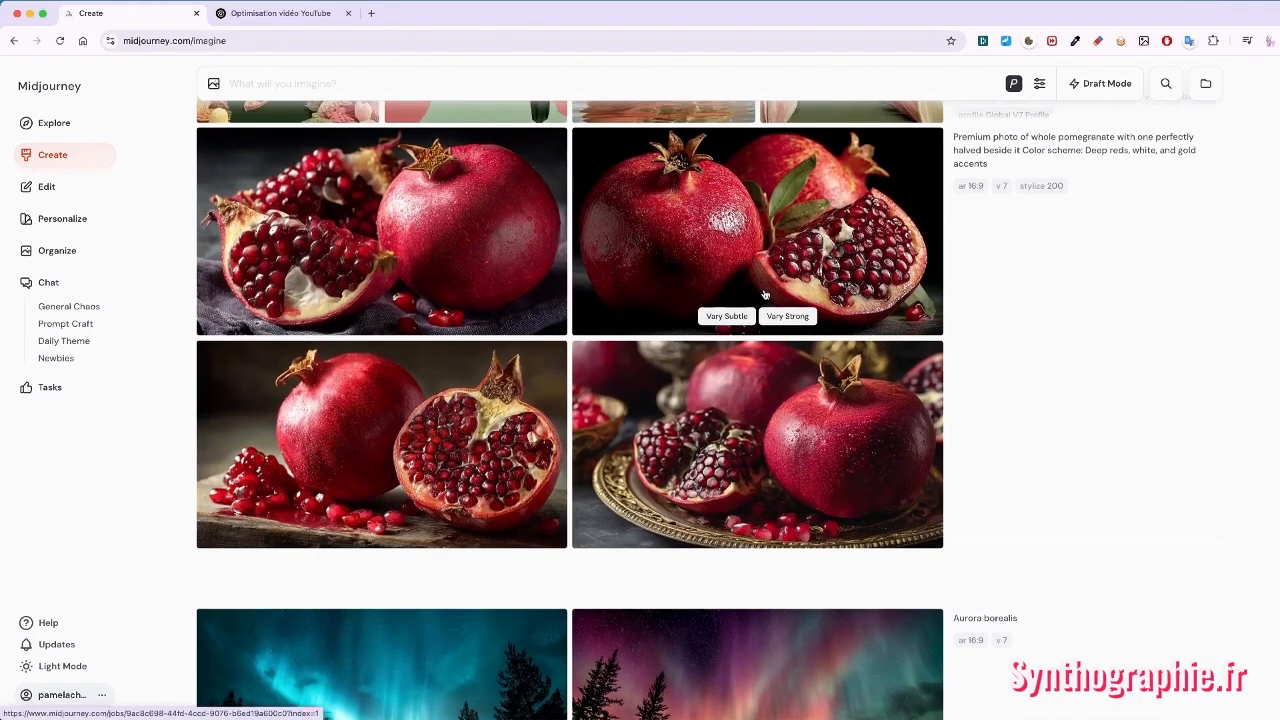
pyautogui.click(368, 226)
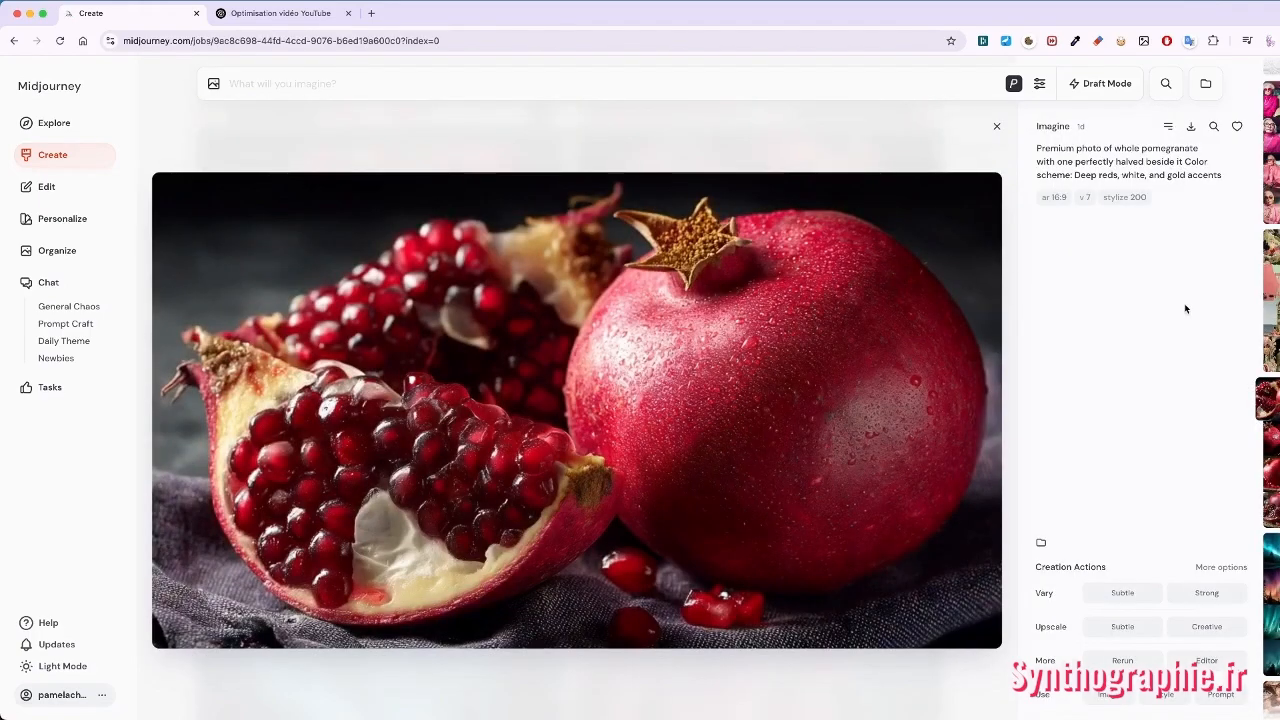
pyautogui.press('Escape')
# - Examine the four portrait-format images of the "Midjourney" prompt set at full size, and return to the gallery
pyautogui.scroll(2, 849, 370)
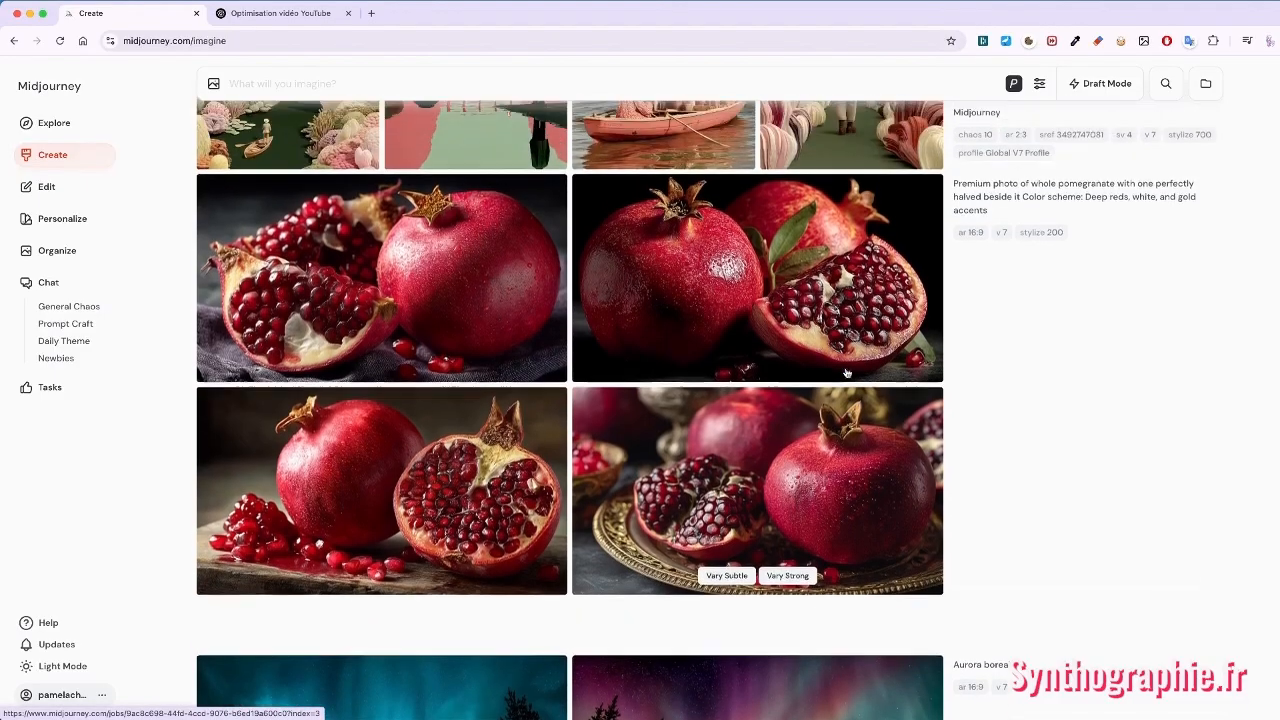
pyautogui.scroll(2, 845, 372)
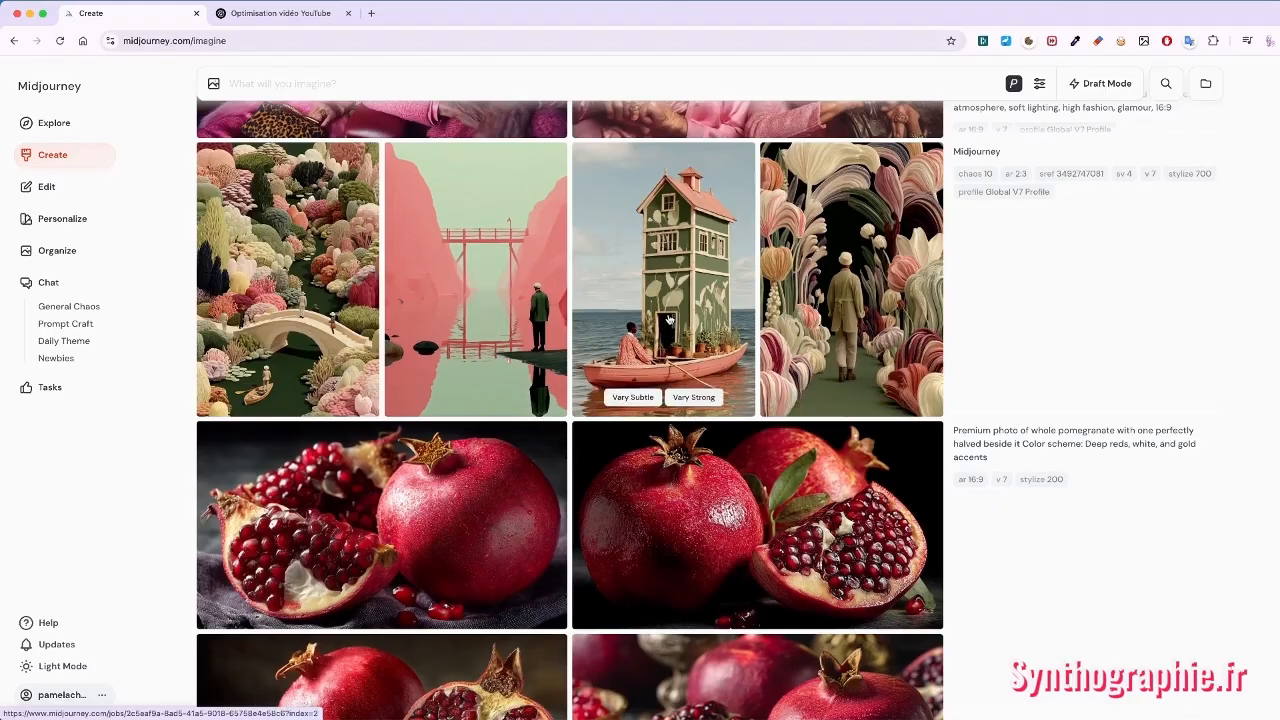
pyautogui.click(306, 271)
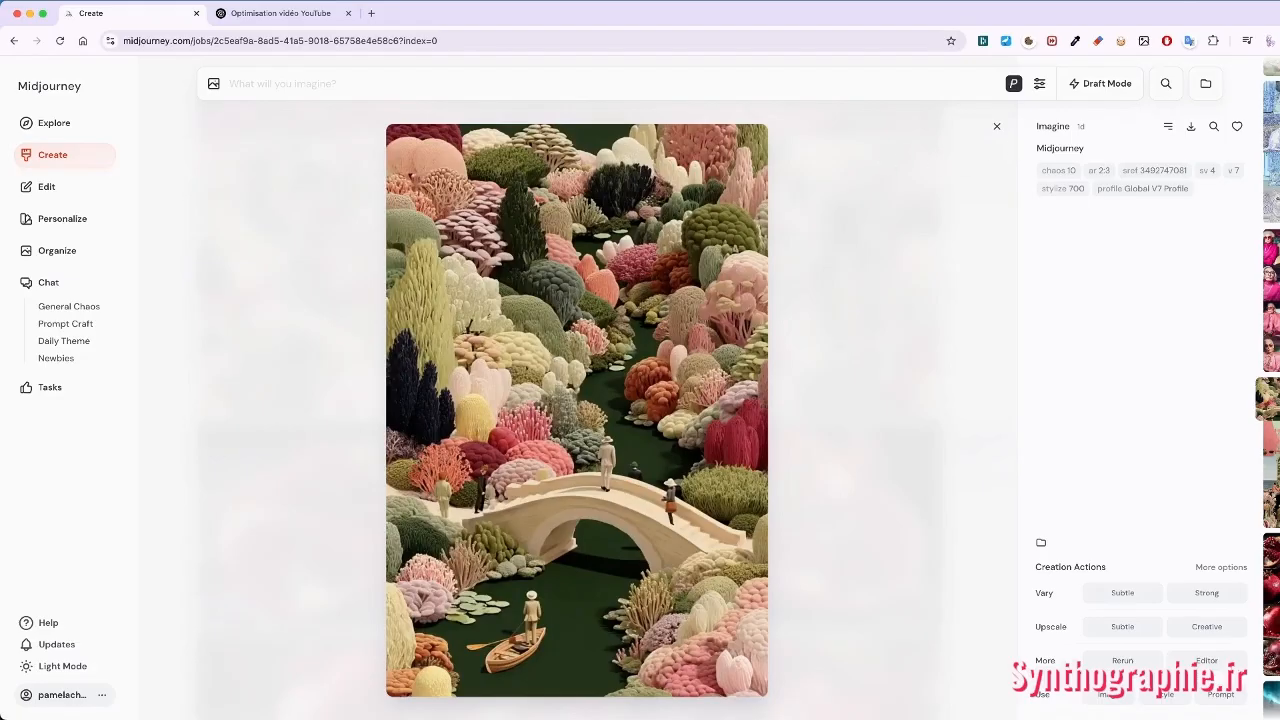
pyautogui.press('Right')
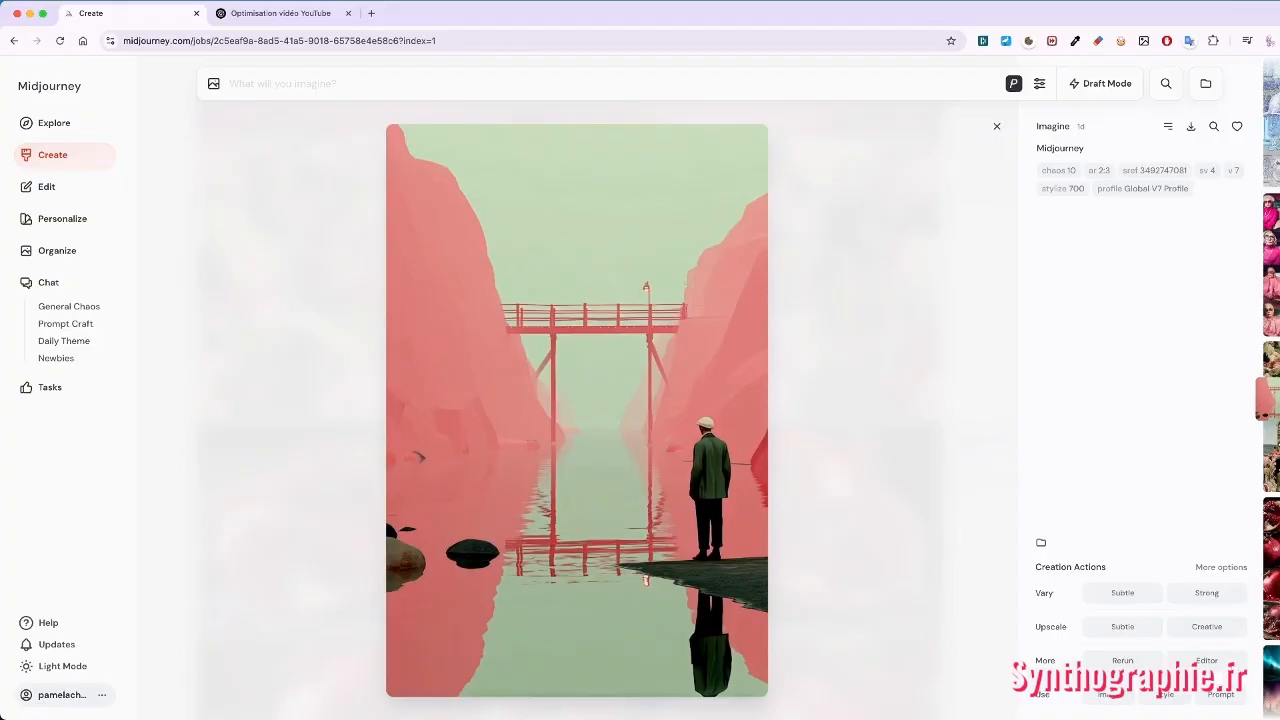
pyautogui.press('Right')
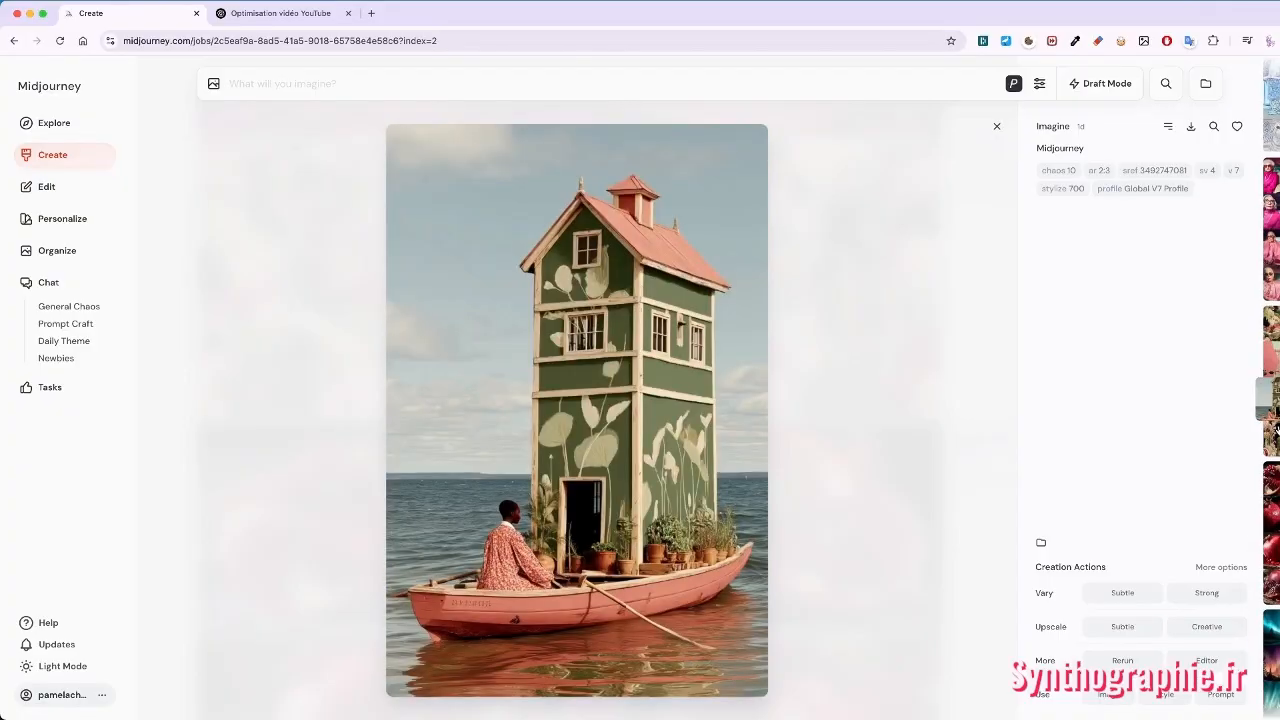
pyautogui.press('Right')
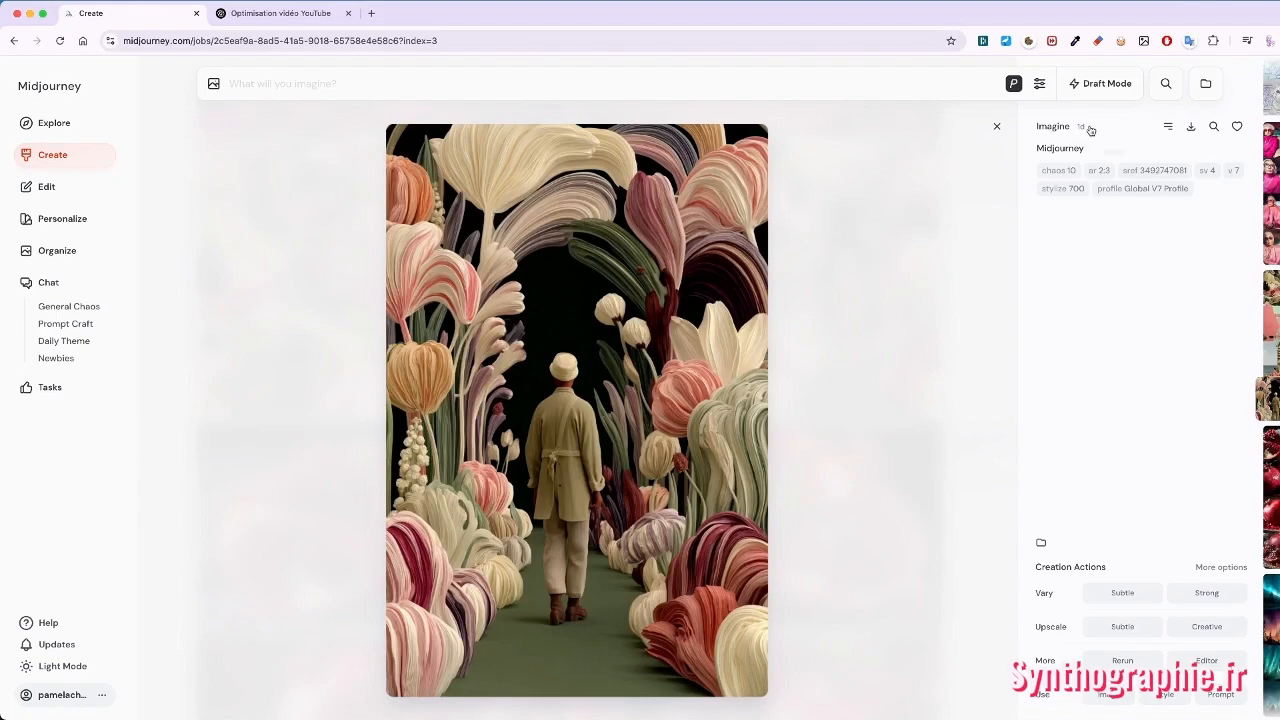
pyautogui.click(997, 130)
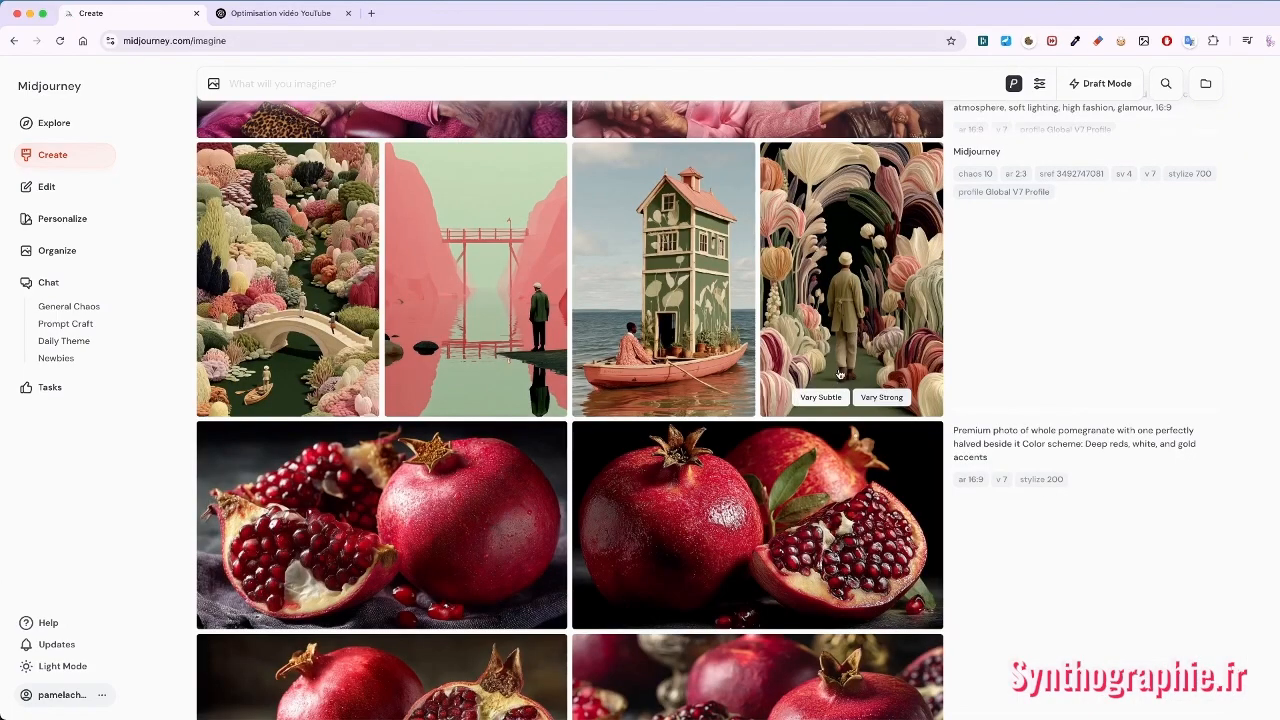
# - Examine the four images of two elegant grandmothers in a limousine at full size, and return to the gallery
pyautogui.scroll(3, 840, 342)
pyautogui.scroll(2, 840, 342)
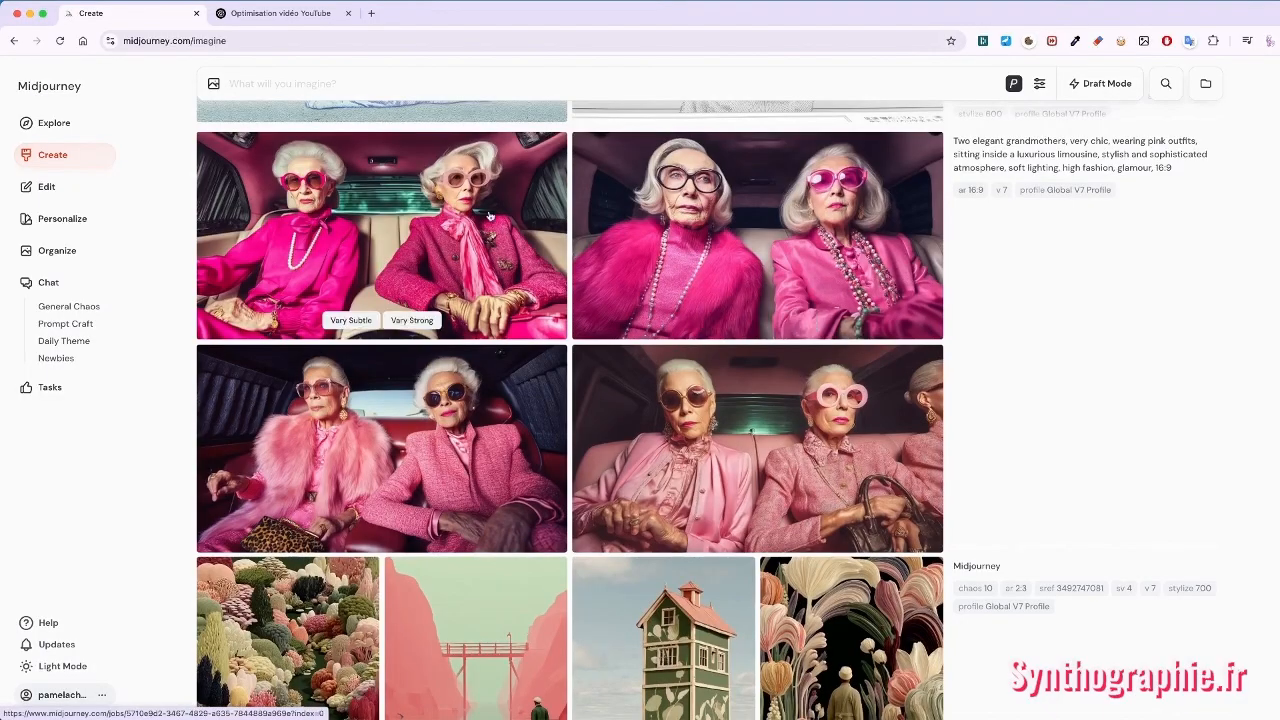
pyautogui.click(453, 237)
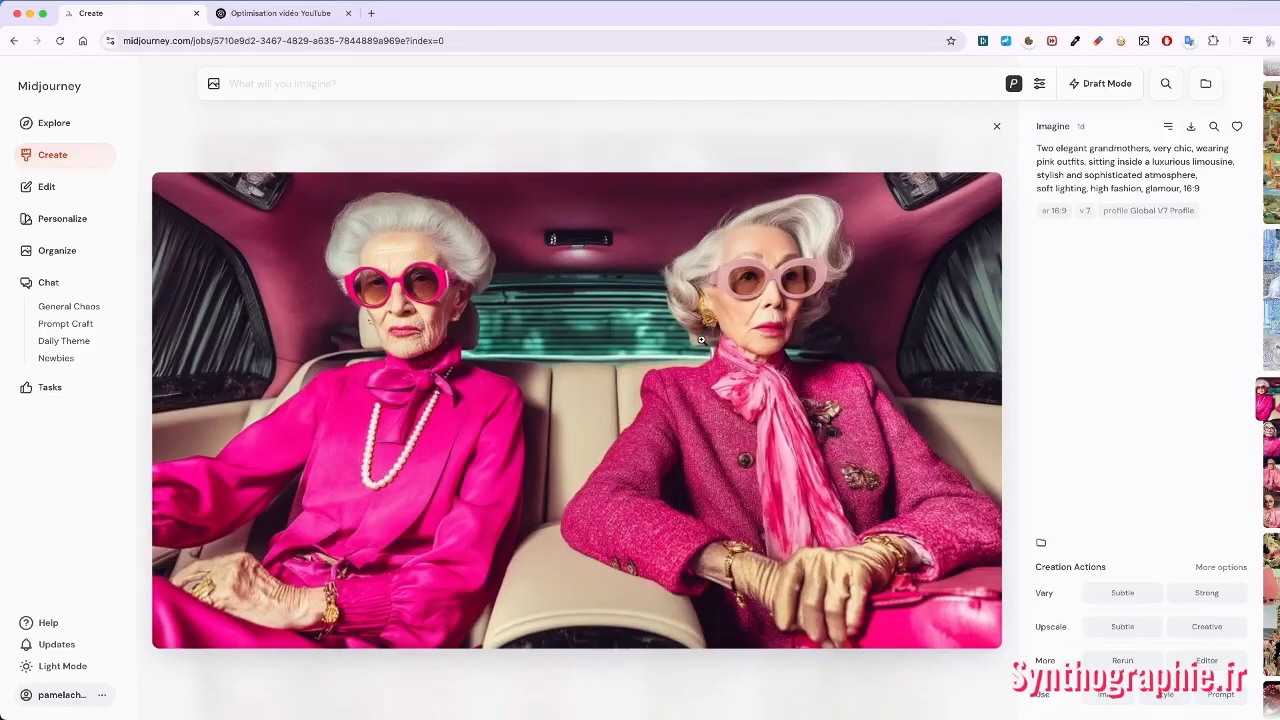
pyautogui.press('Right')
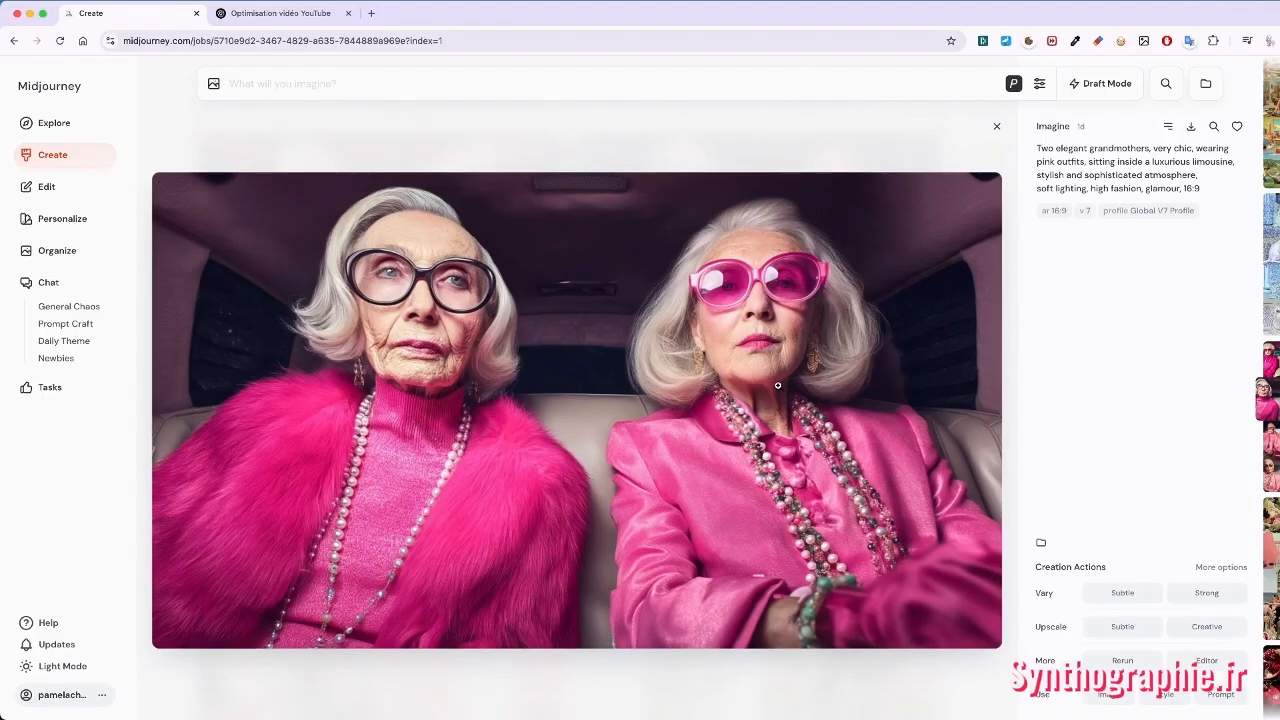
pyautogui.press('Right')
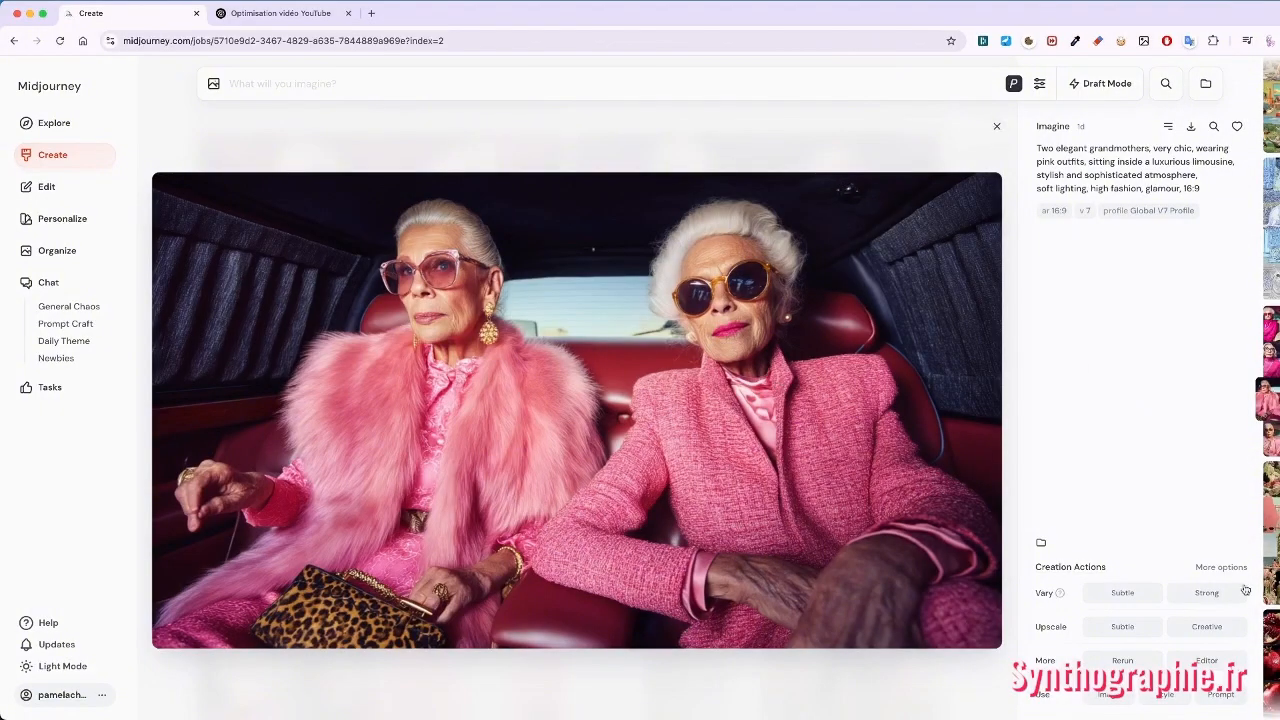
pyautogui.press('Right')
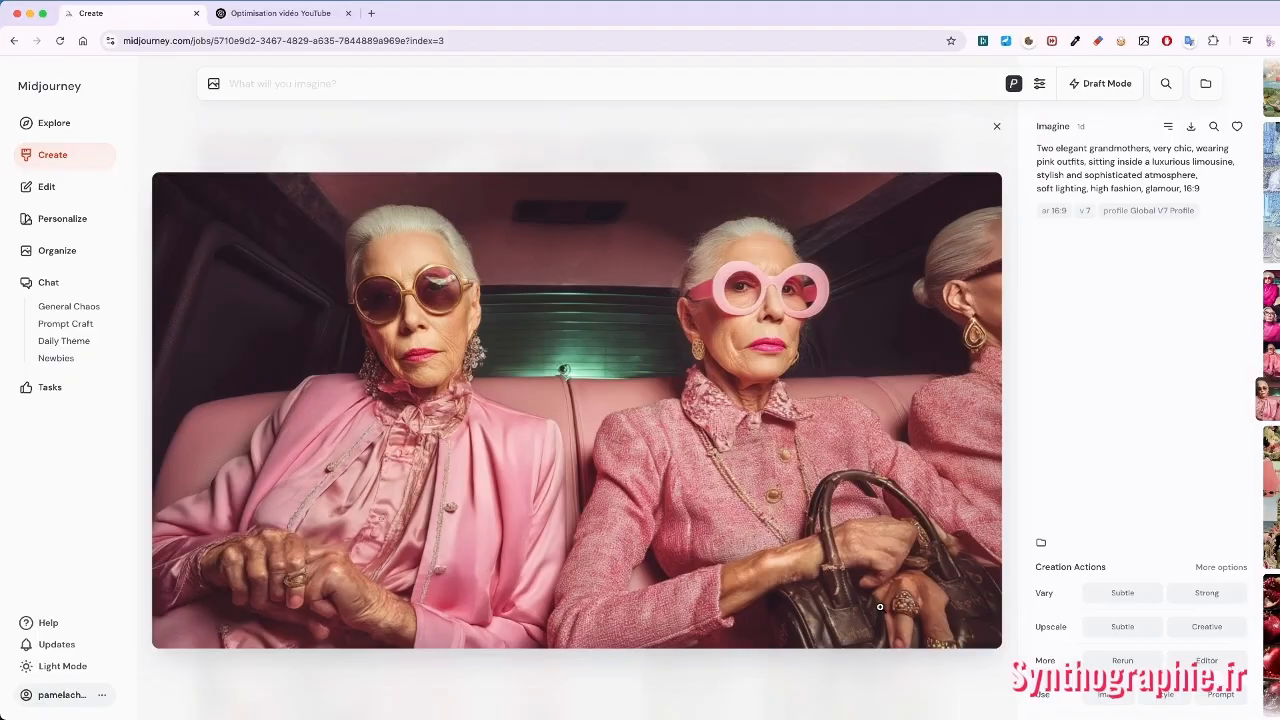
pyautogui.click(996, 126)
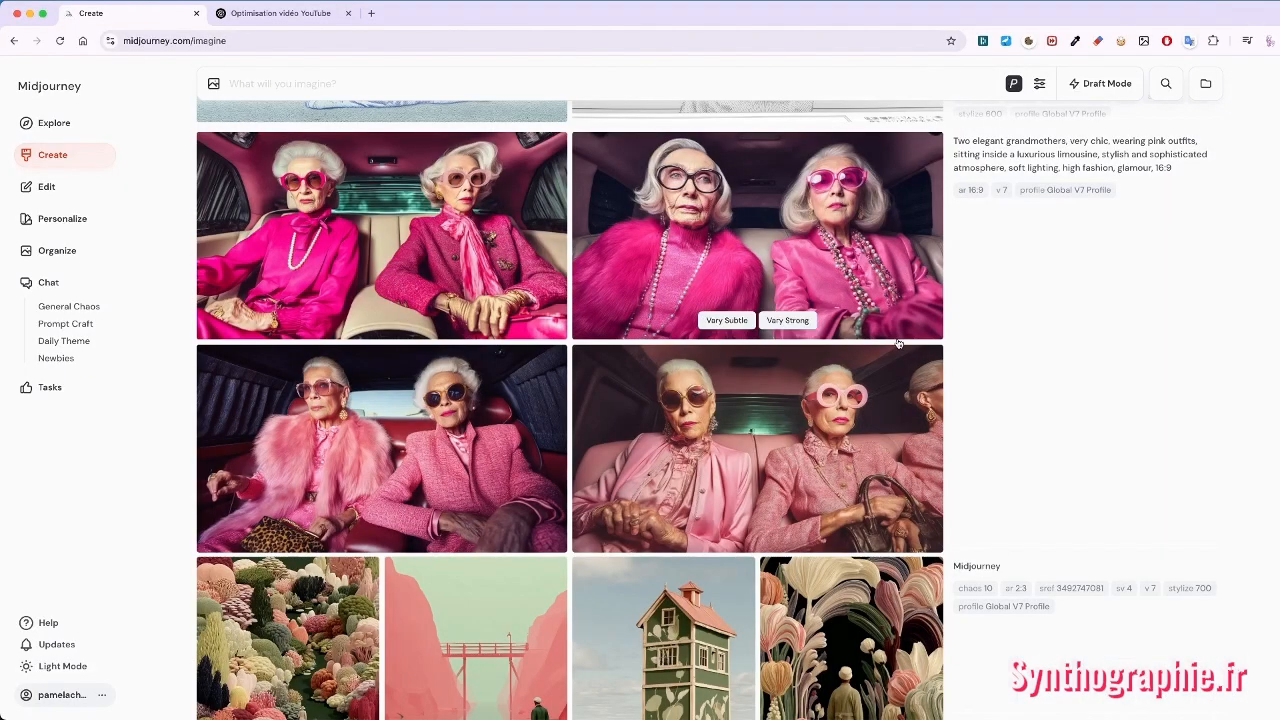
# - Examine the first three images of the "Happy sunday" set, enlarging the living-room scene with balloons, and return to the gallery
pyautogui.scroll(5, 898, 343)
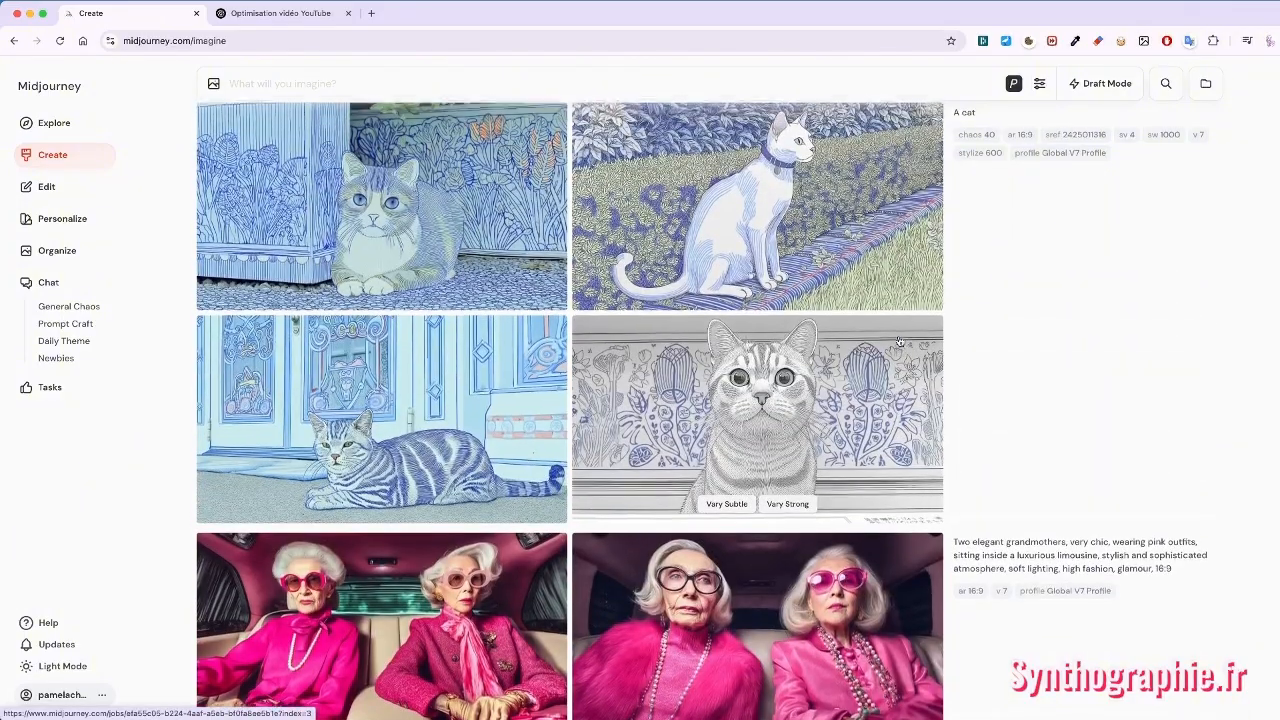
pyautogui.scroll(1, 898, 342)
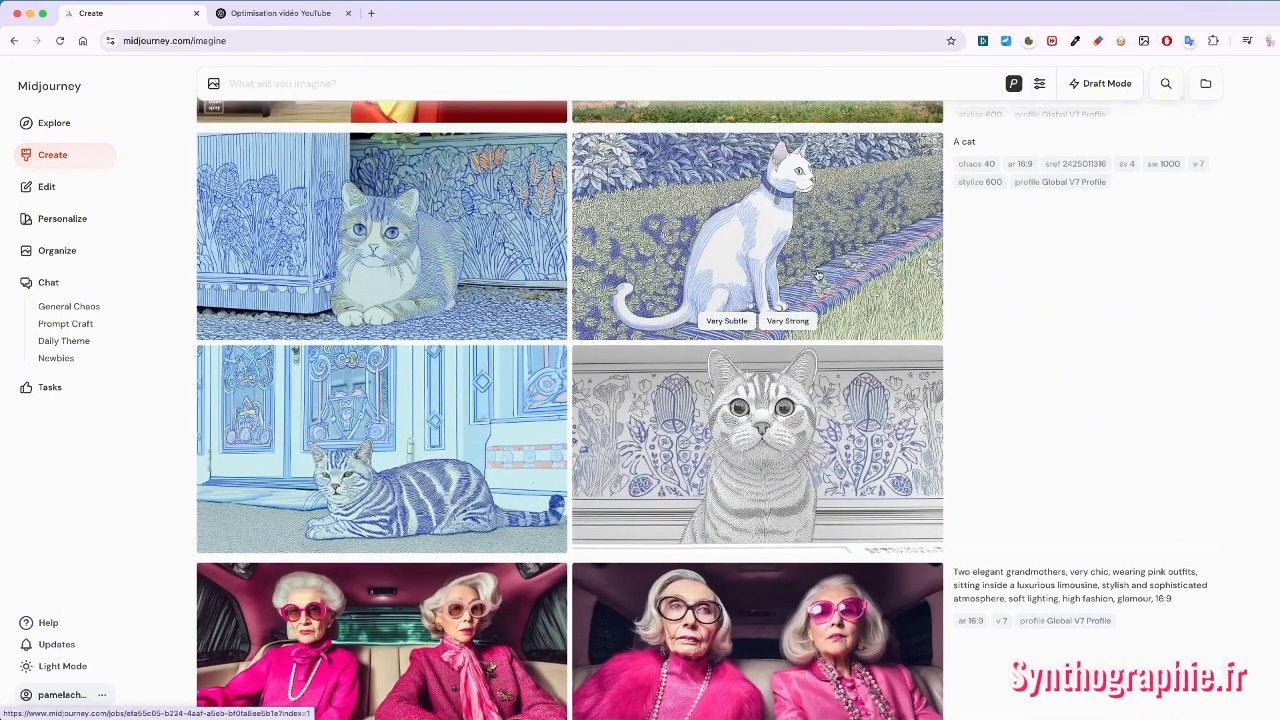
pyautogui.scroll(4, 818, 275)
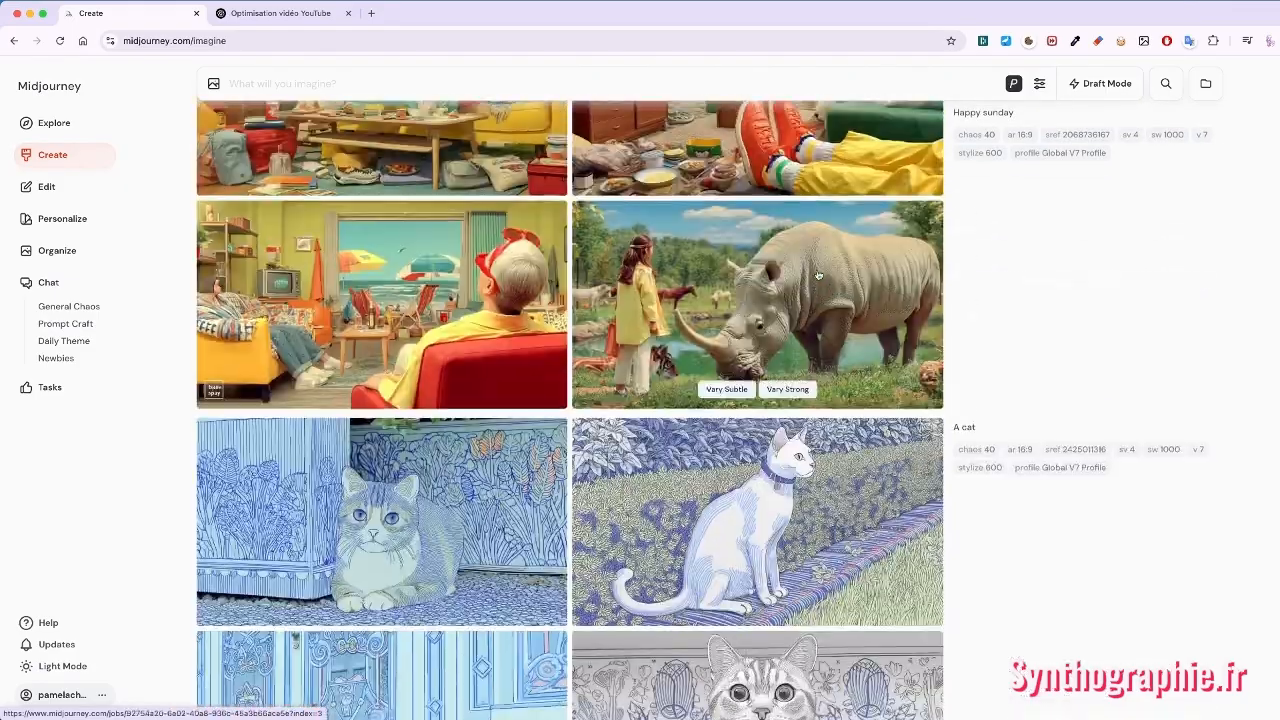
pyautogui.scroll(2, 818, 275)
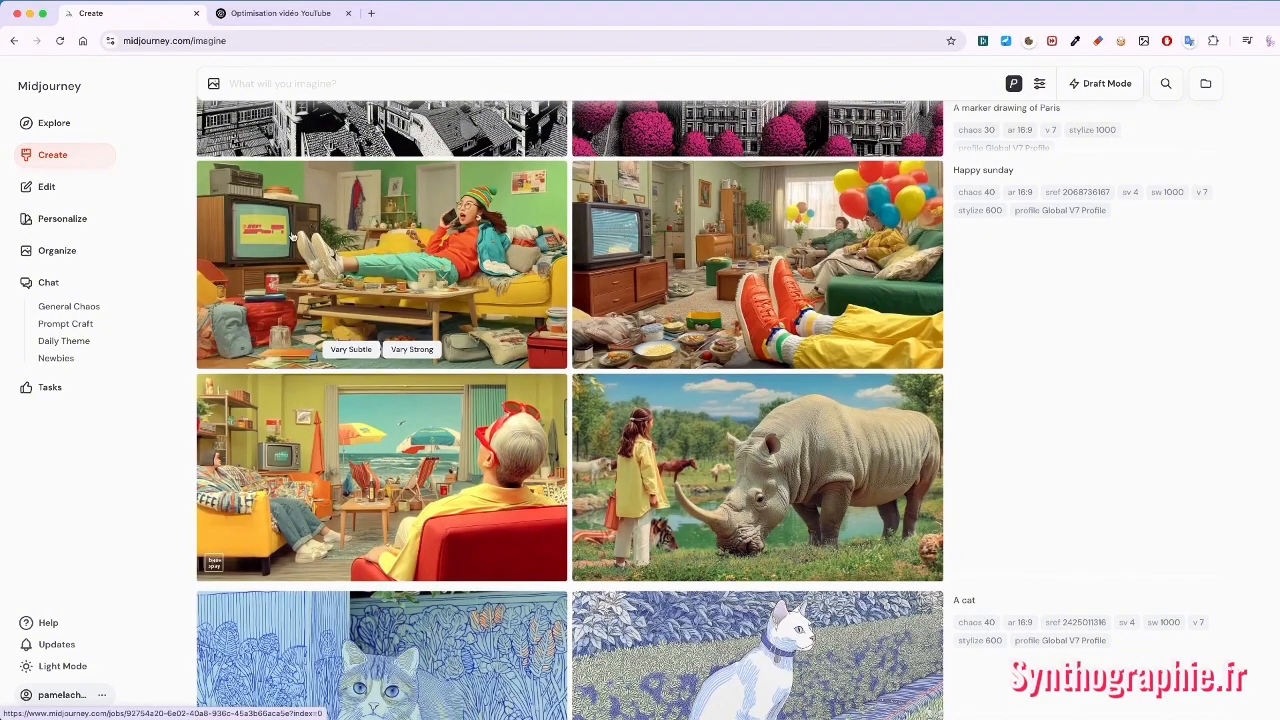
pyautogui.click(443, 232)
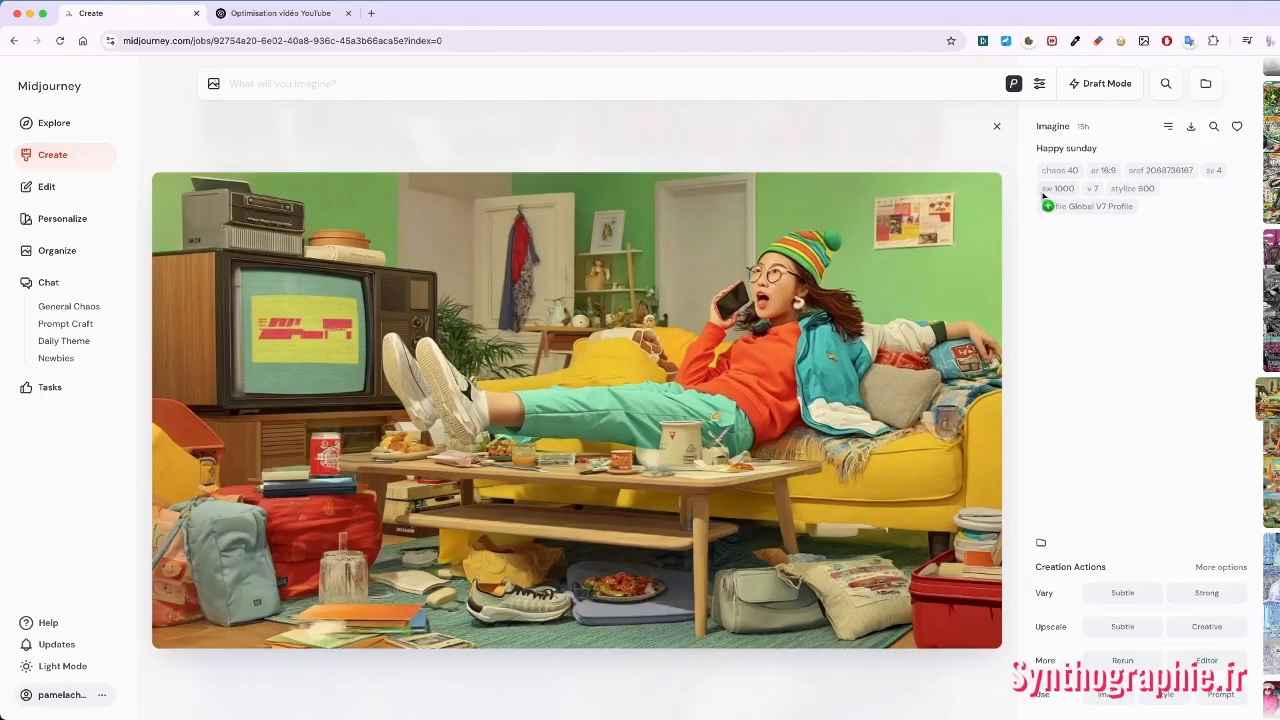
pyautogui.press('Right')
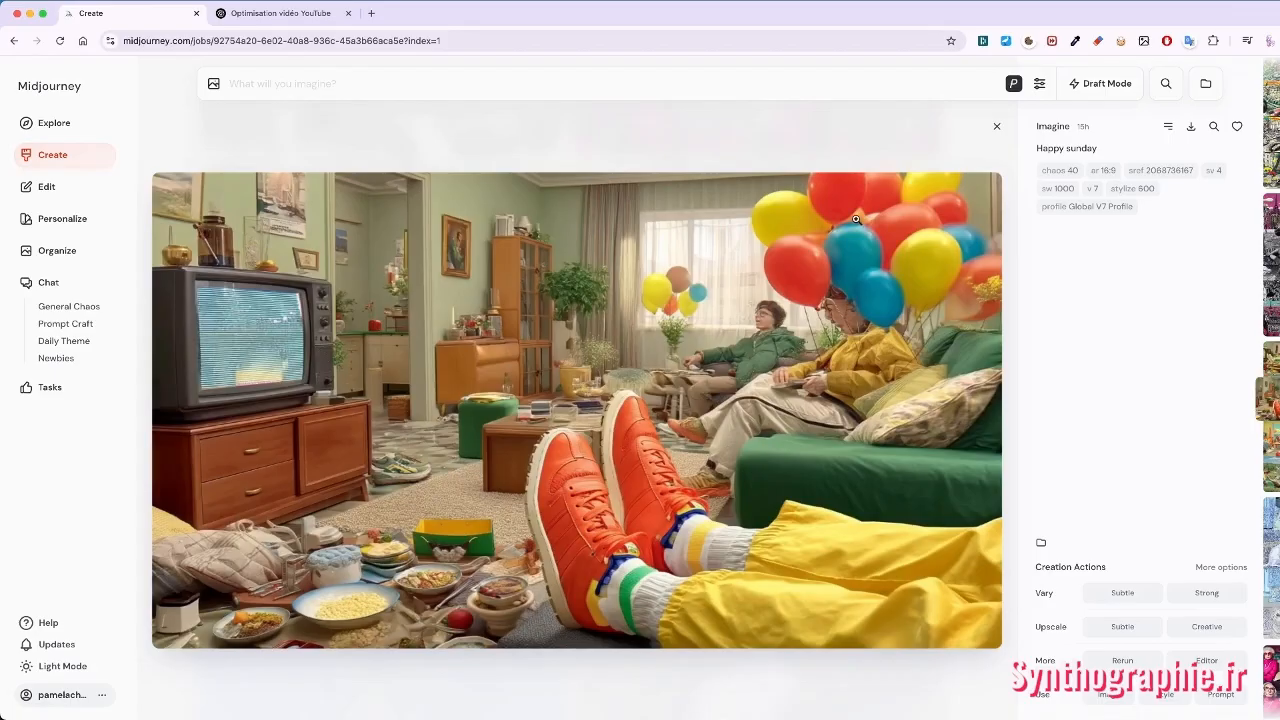
pyautogui.click(768, 323)
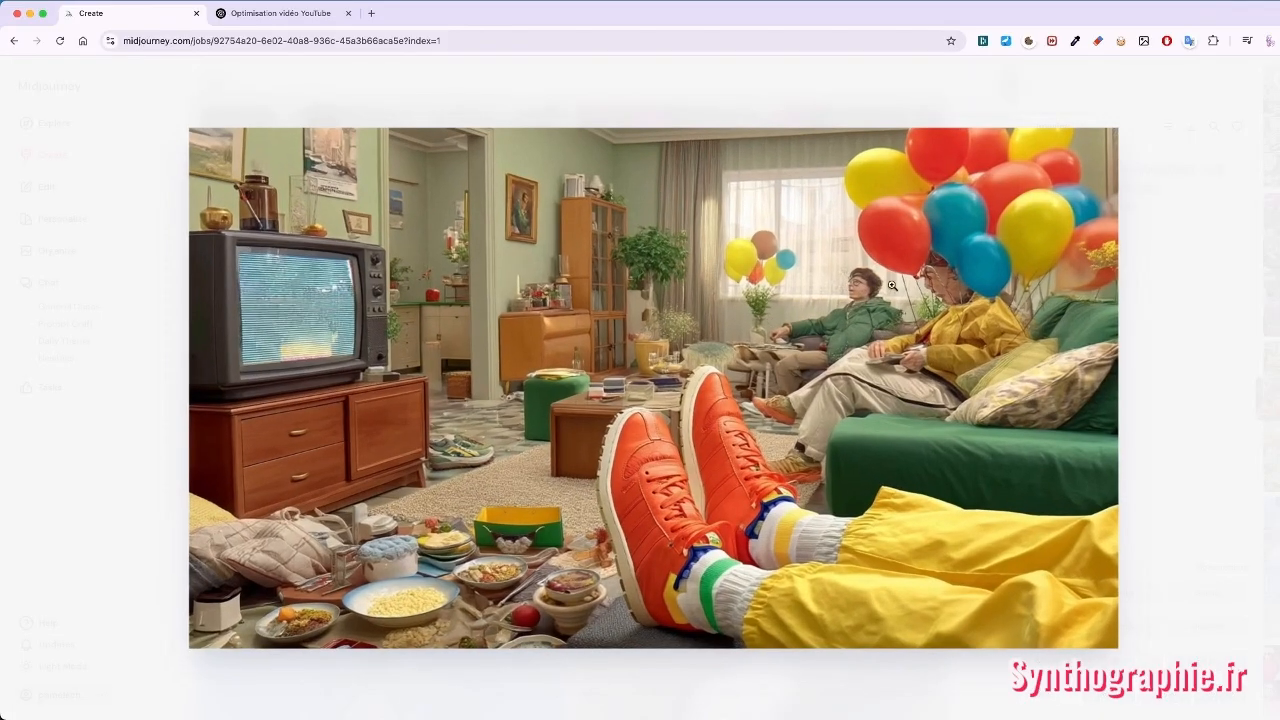
pyautogui.click(856, 292)
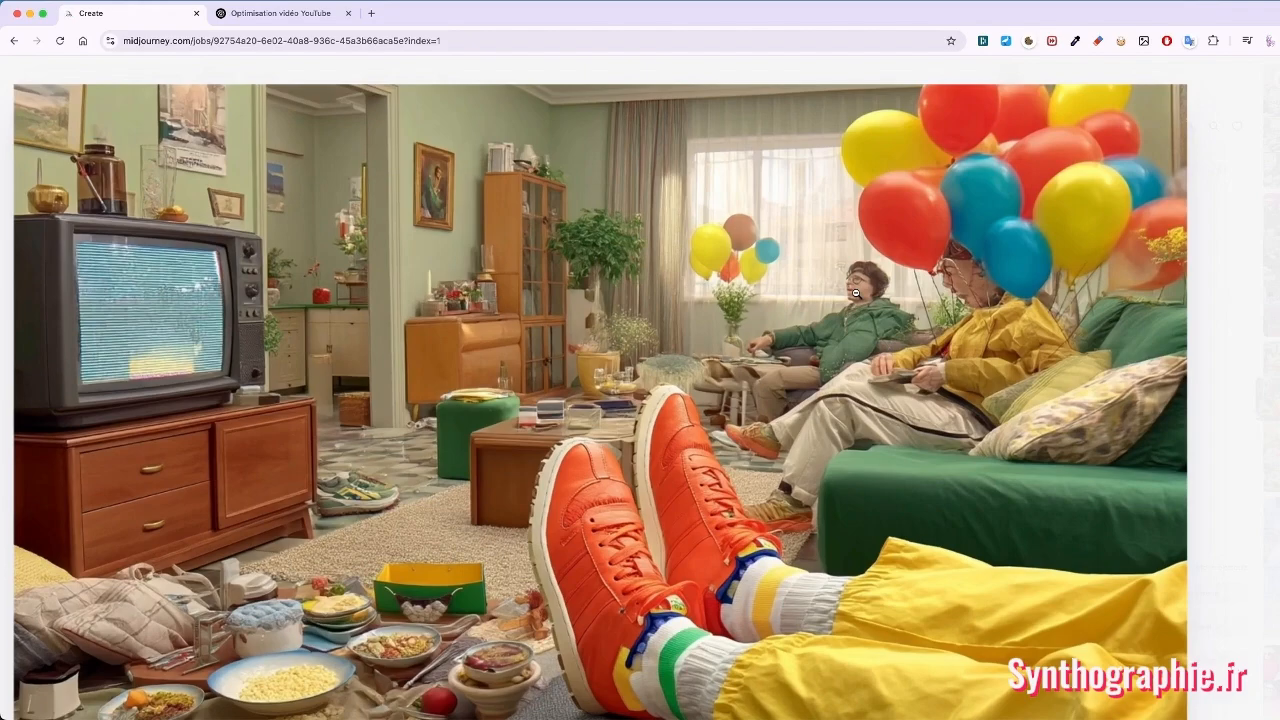
pyautogui.press('Right')
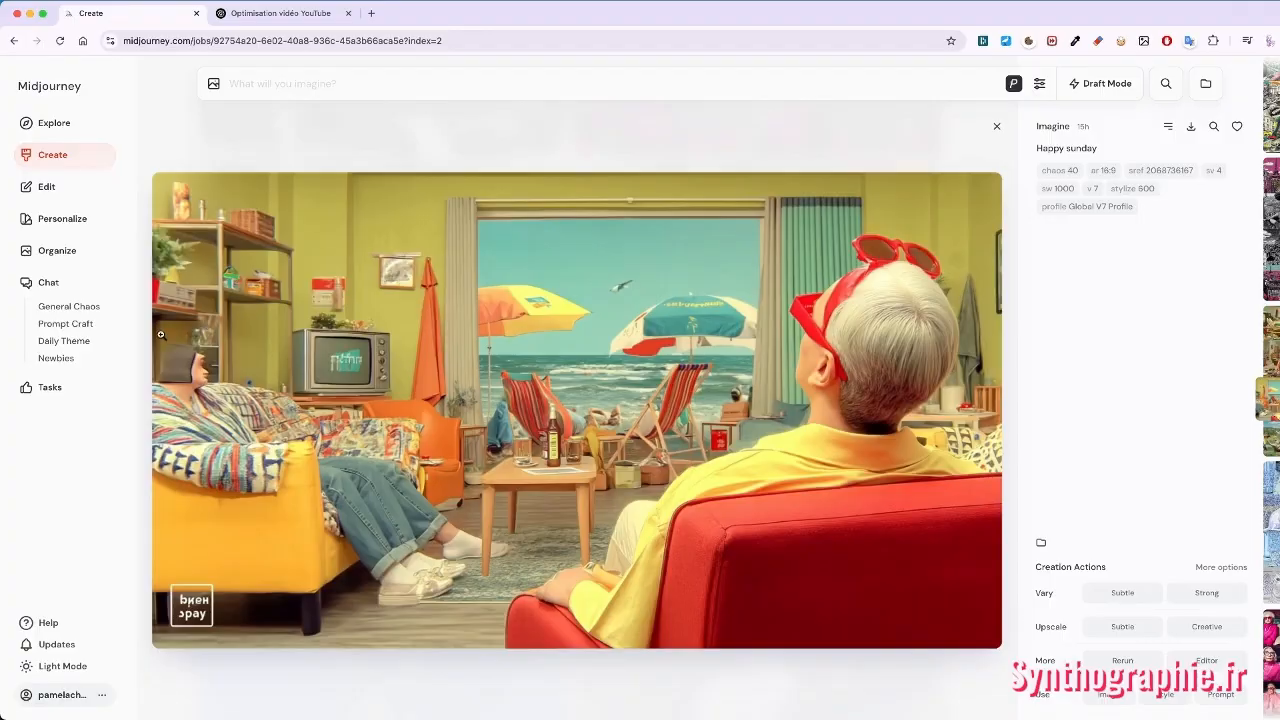
pyautogui.click(996, 130)
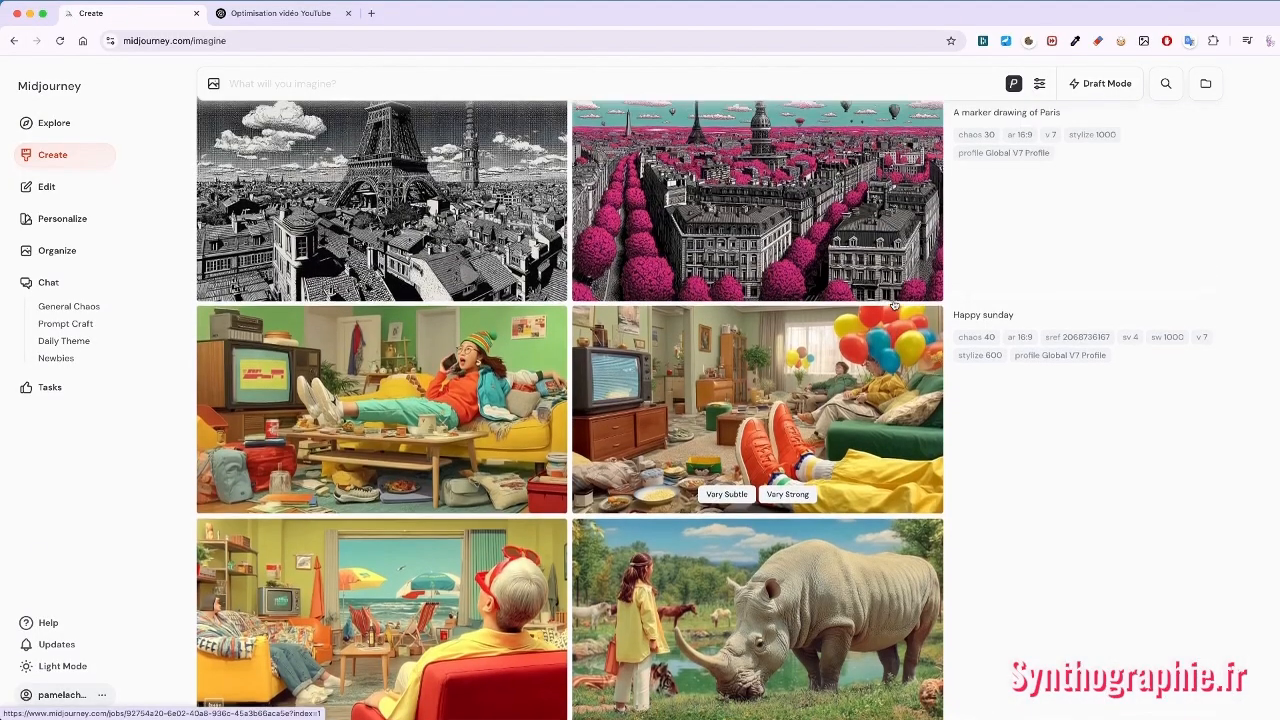
# - Examine the black-and-white close-up of the man drawing in the "A marker drawing of Paris" set without style references, and return to the gallery
pyautogui.scroll(4, 894, 303)
pyautogui.scroll(3, 894, 303)
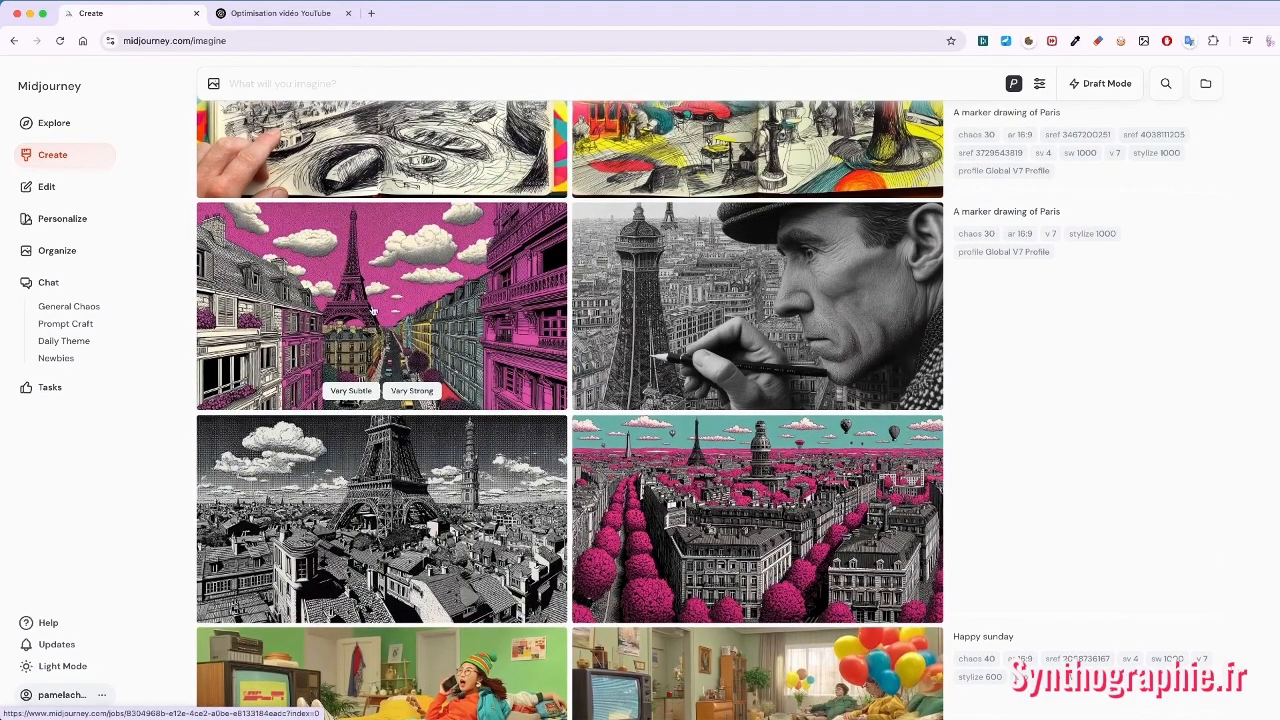
pyautogui.click(731, 284)
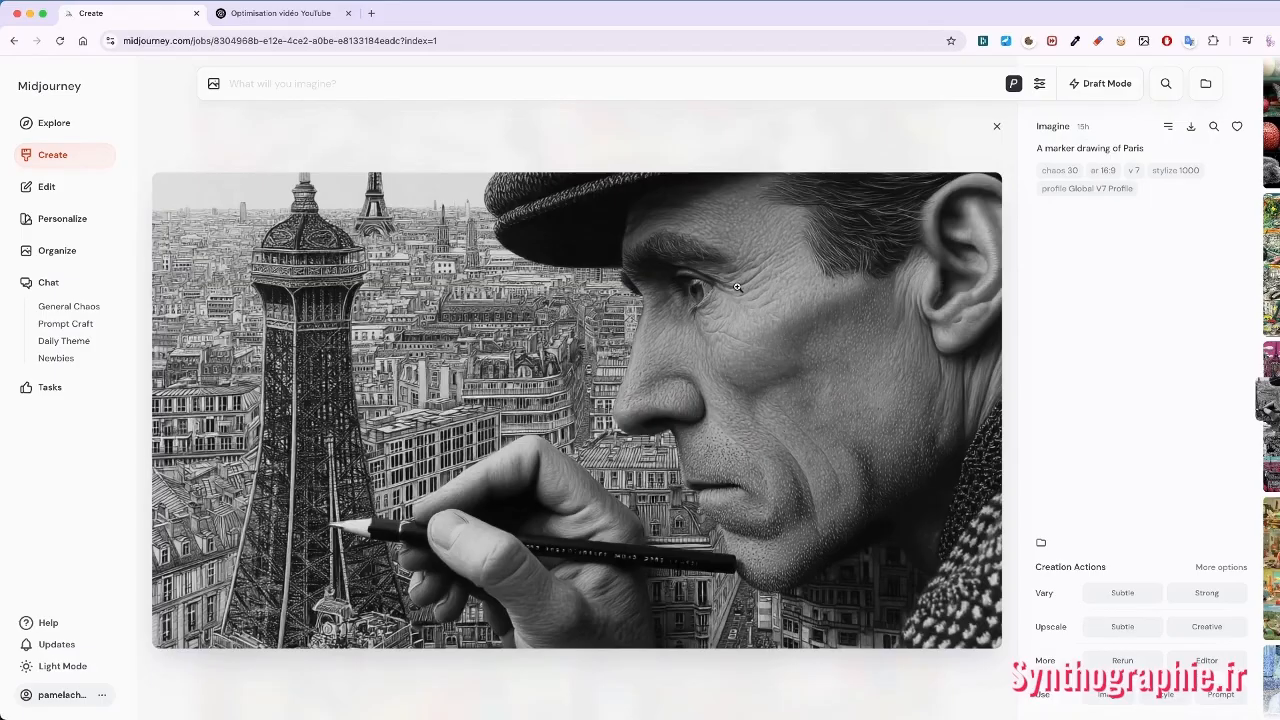
pyautogui.click(996, 128)
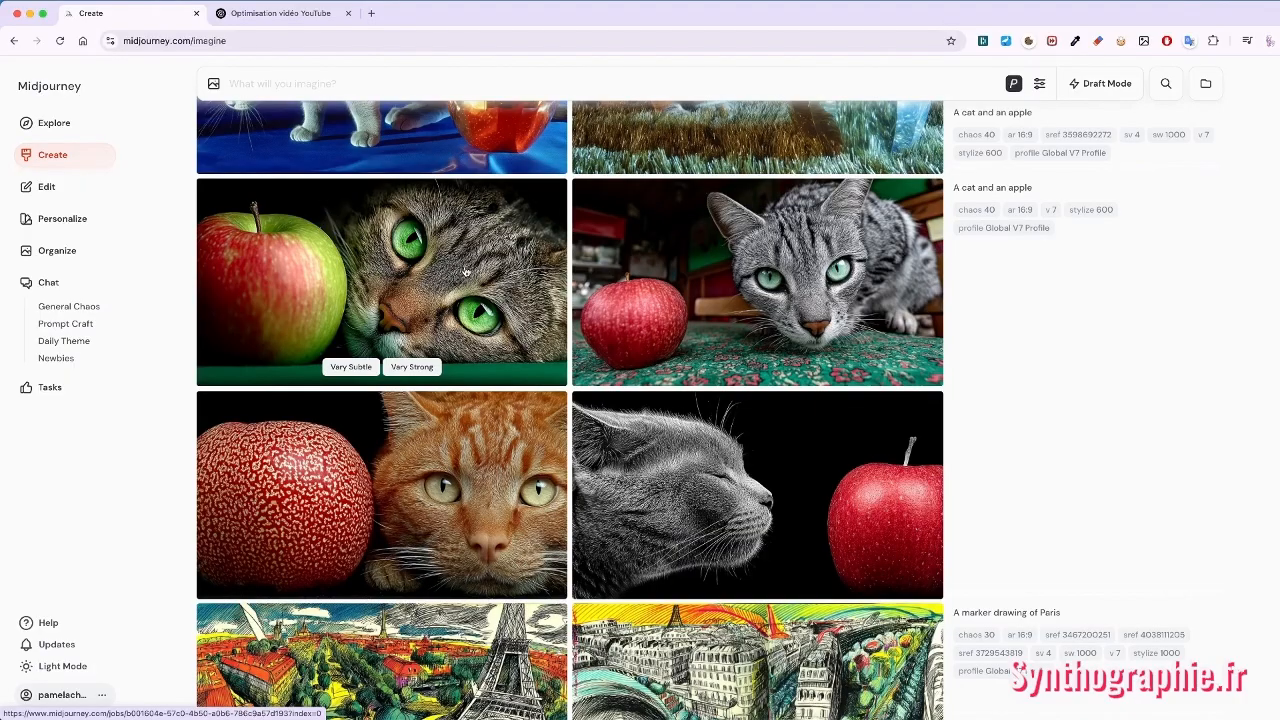
# - Examine the first three images of the "A cat and an apple" set made without a style reference, and return to the gallery
pyautogui.click(465, 272)
pyautogui.scroll(-2, 500, 336)
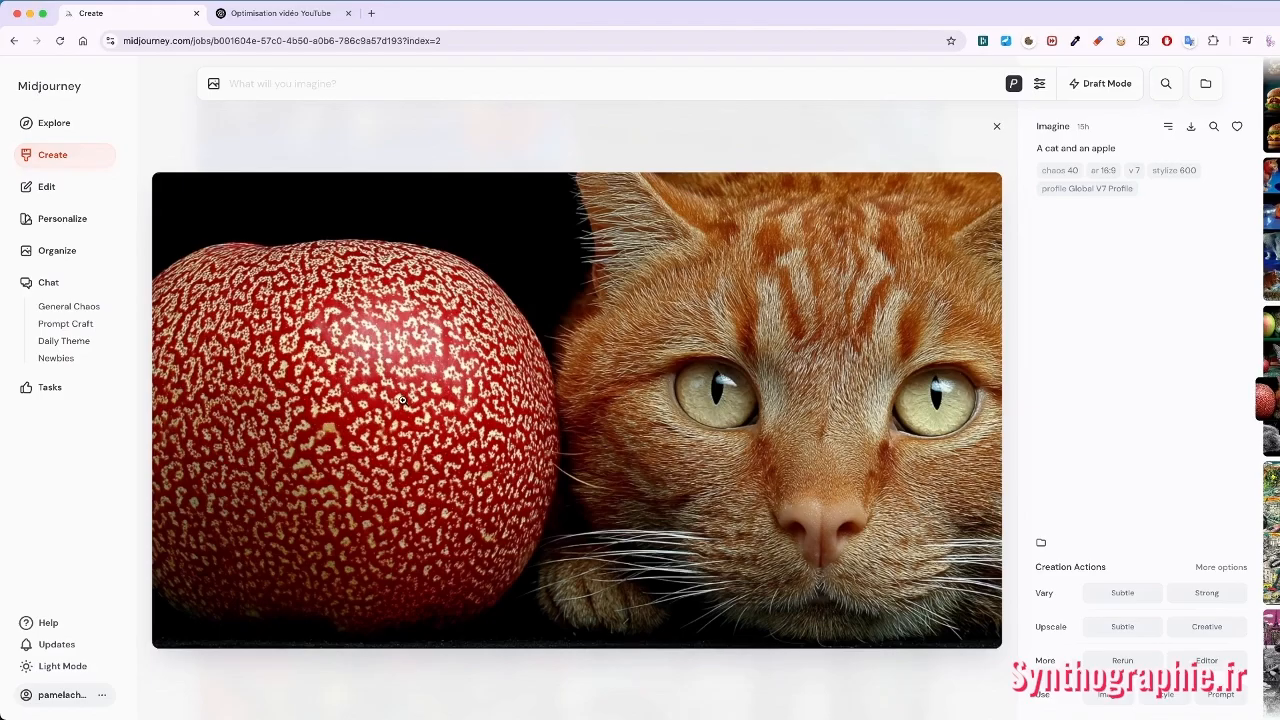
pyautogui.press('Escape')
pyautogui.scroll(4, 674, 355)
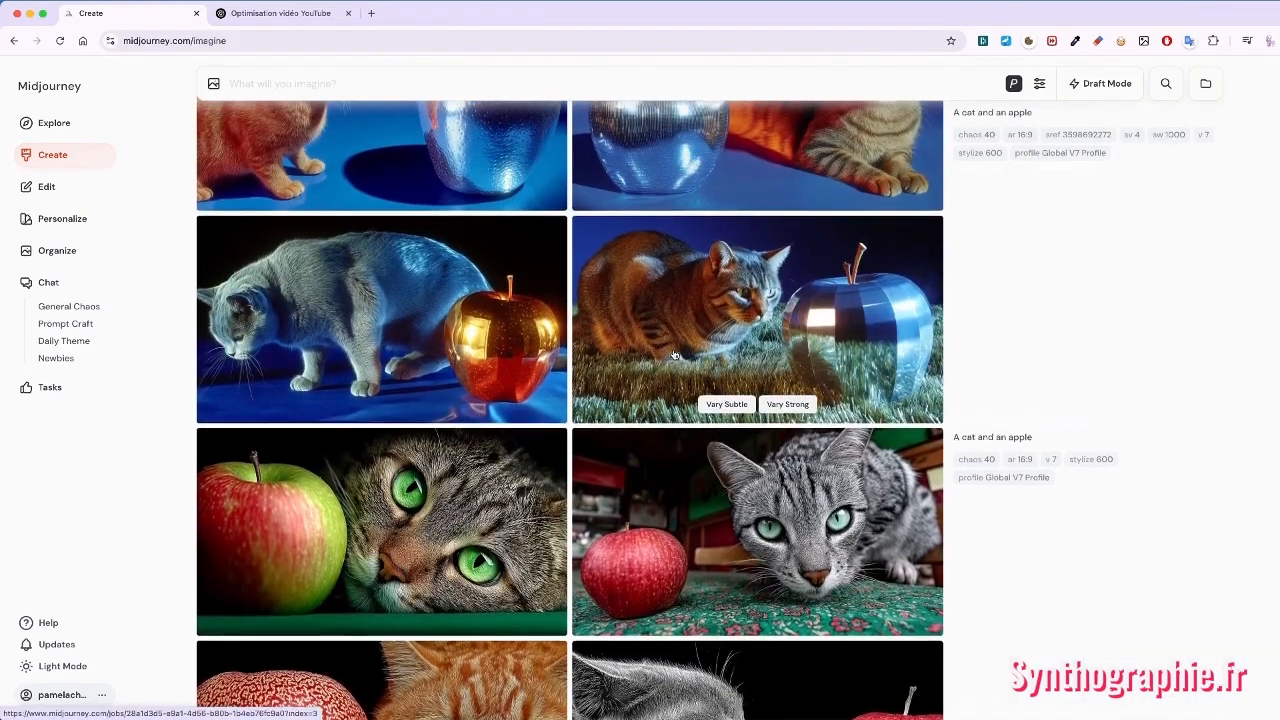
pyautogui.scroll(2, 674, 355)
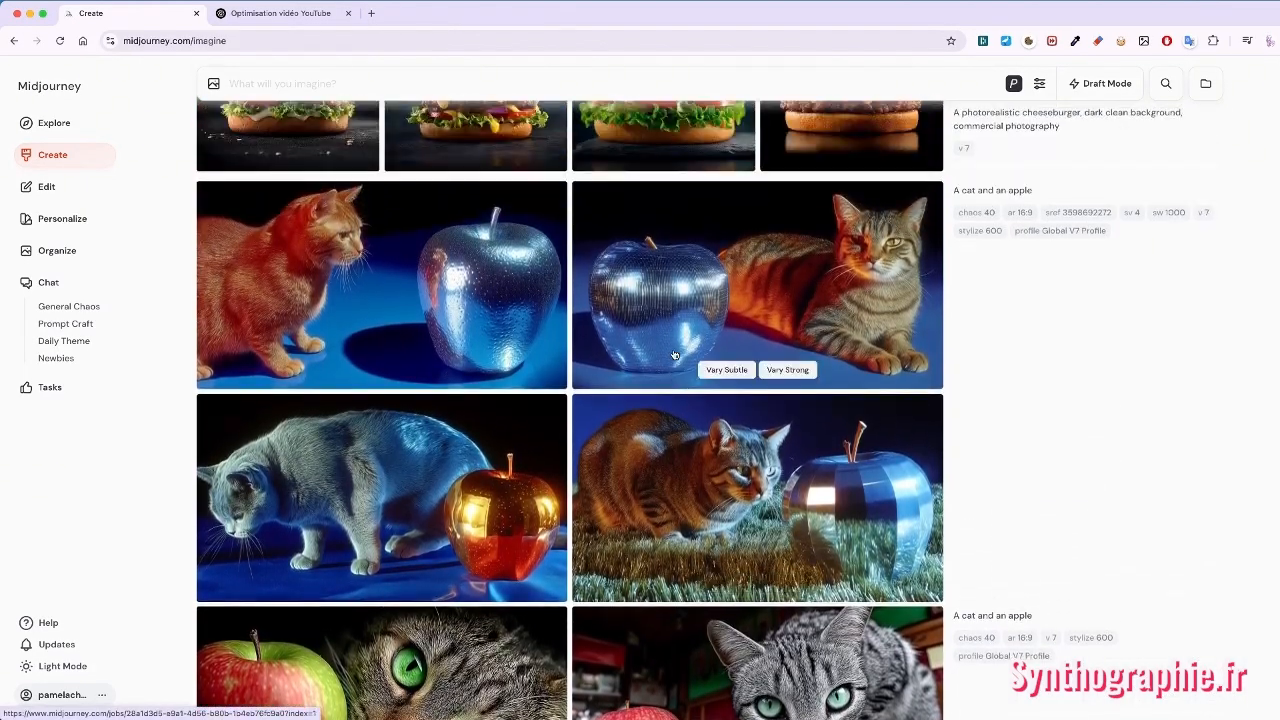
pyautogui.click(380, 297)
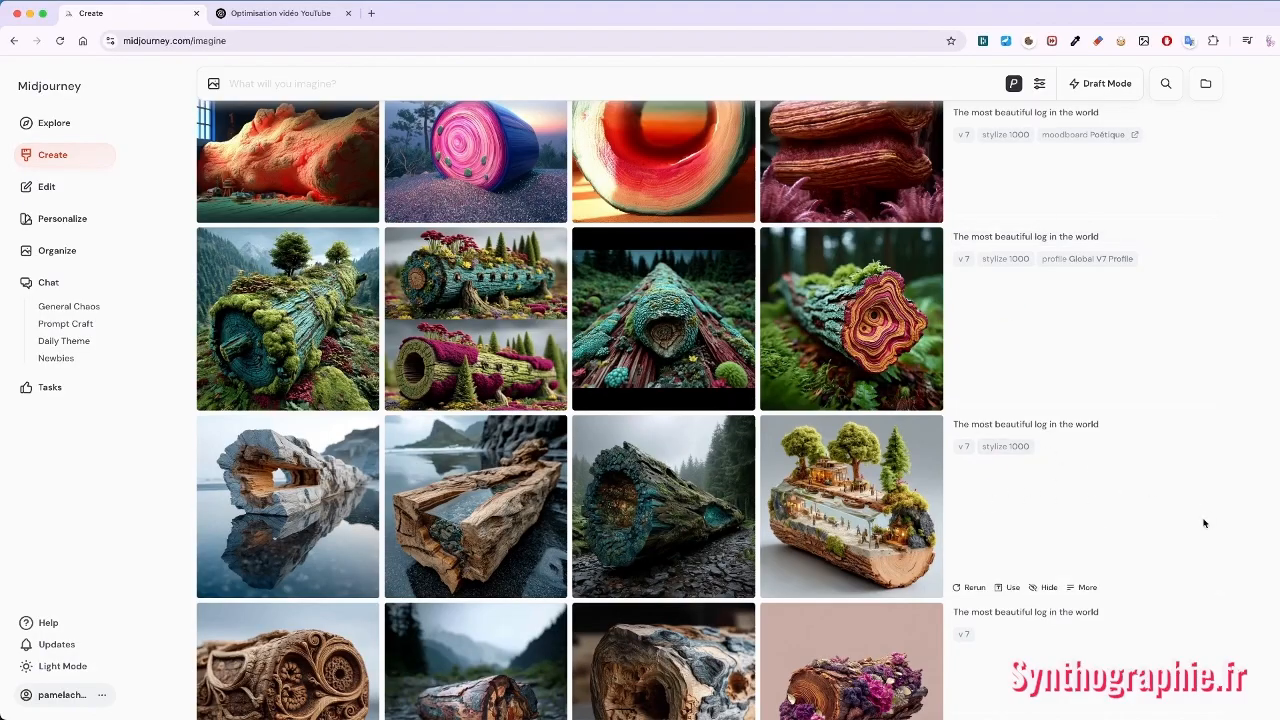
# - Examine the four "The most beautiful log in the world" images made with only stylize 1000, and return to the gallery
pyautogui.click(300, 483)
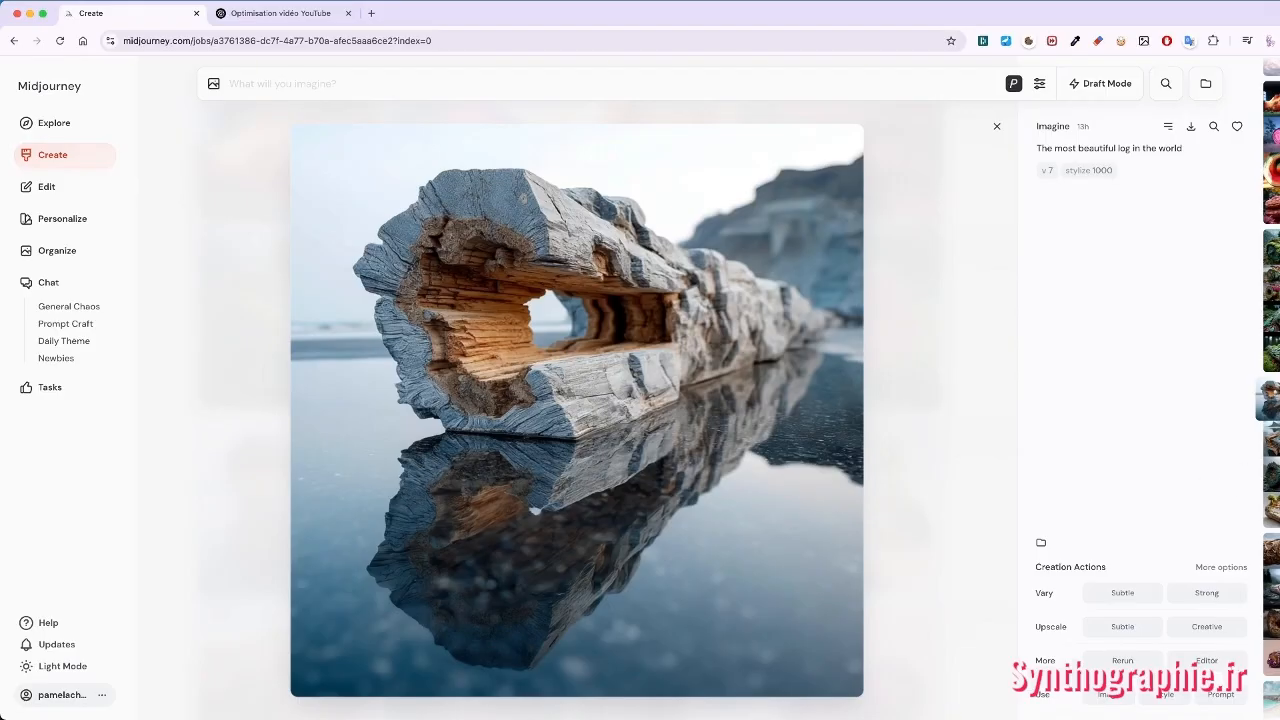
pyautogui.press('Right')
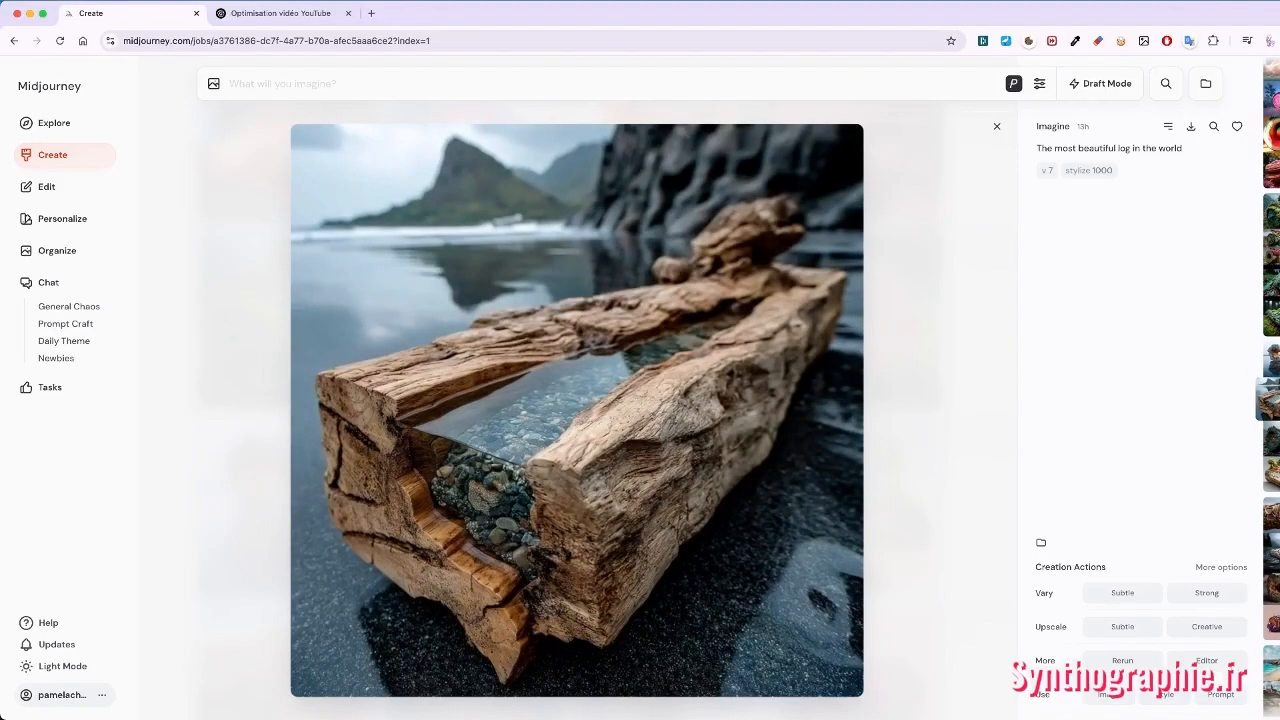
pyautogui.press('Right')
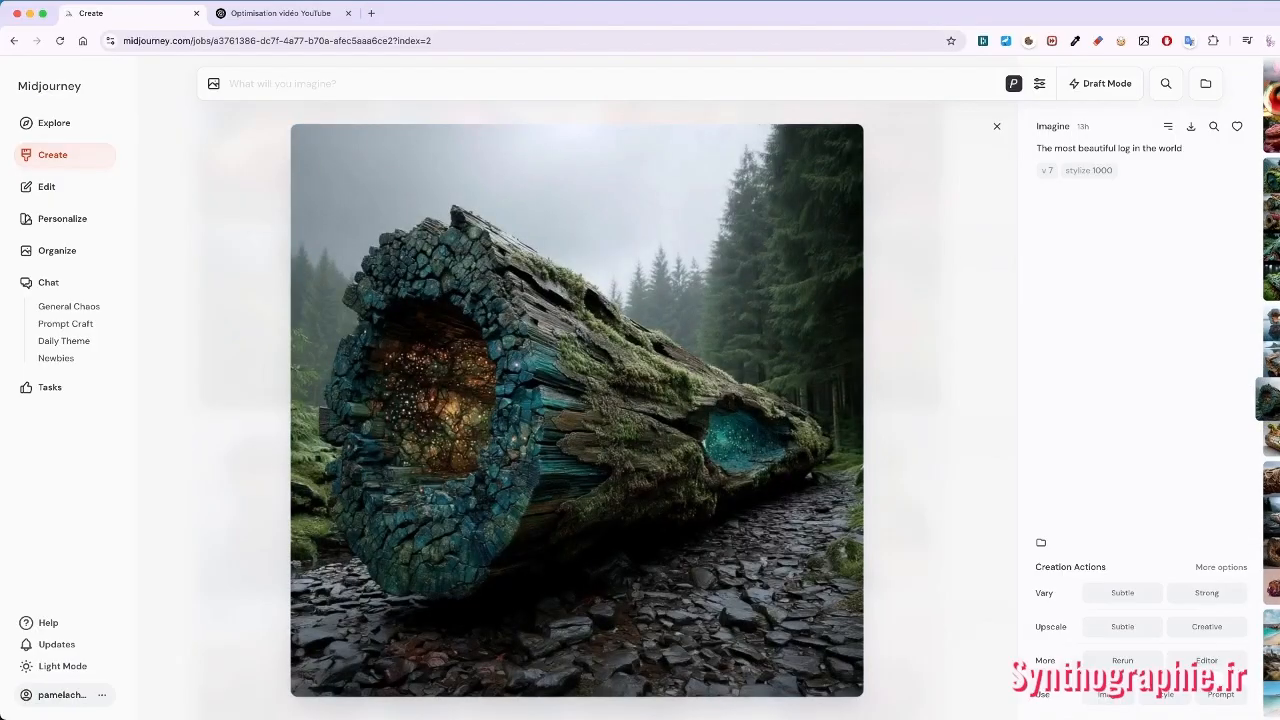
pyautogui.press('Right')
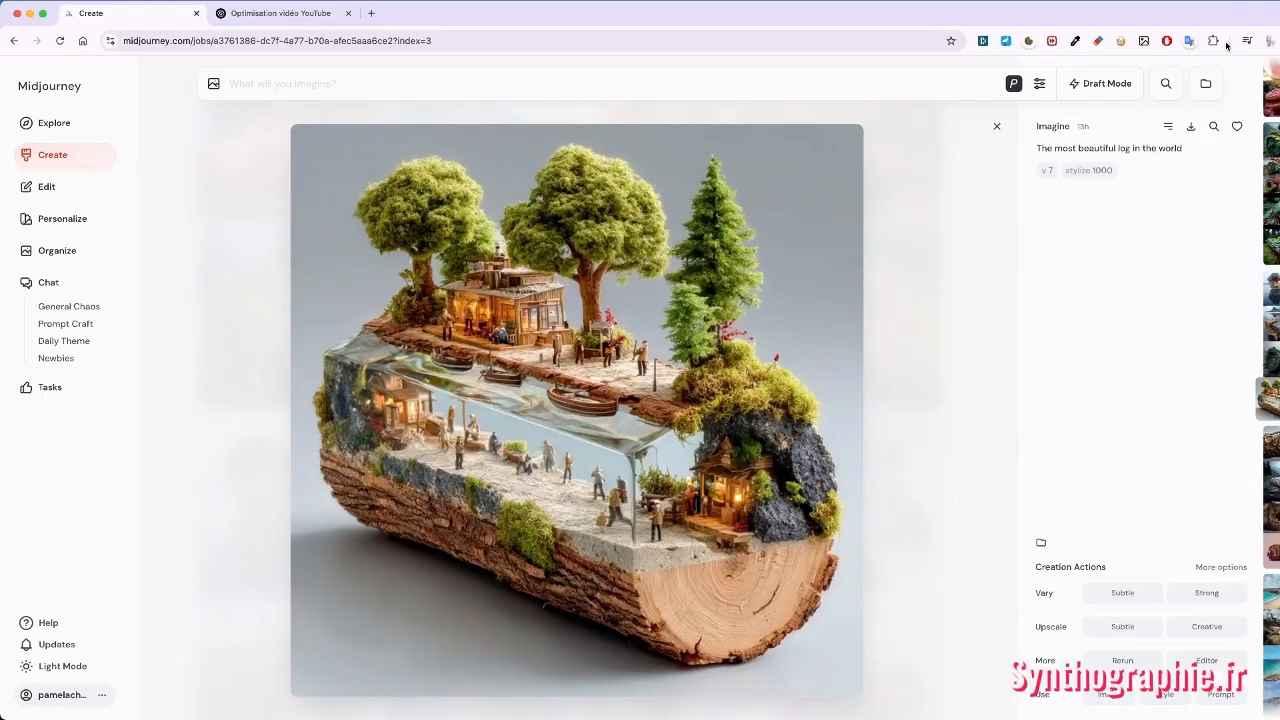
pyautogui.click(997, 128)
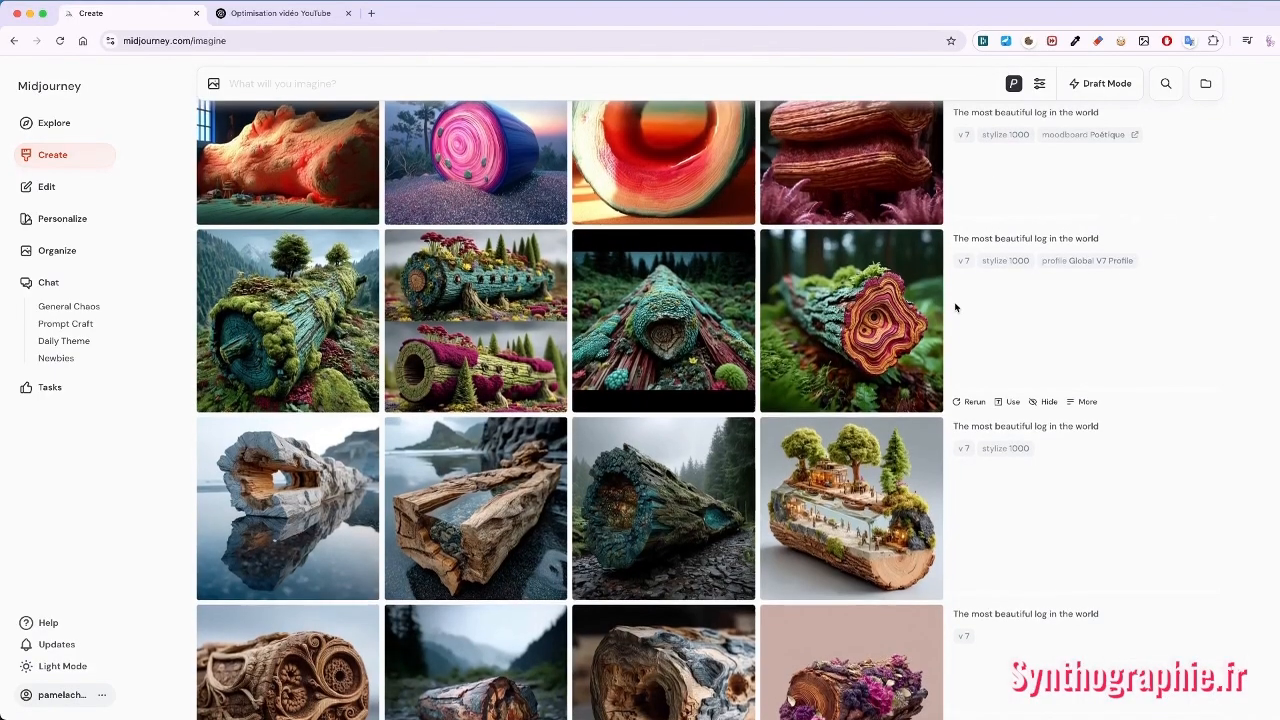
# - Examine the four "The most beautiful log in the world" images made with the iridescent moodboard, and return to the gallery
pyautogui.scroll(1, 955, 306)
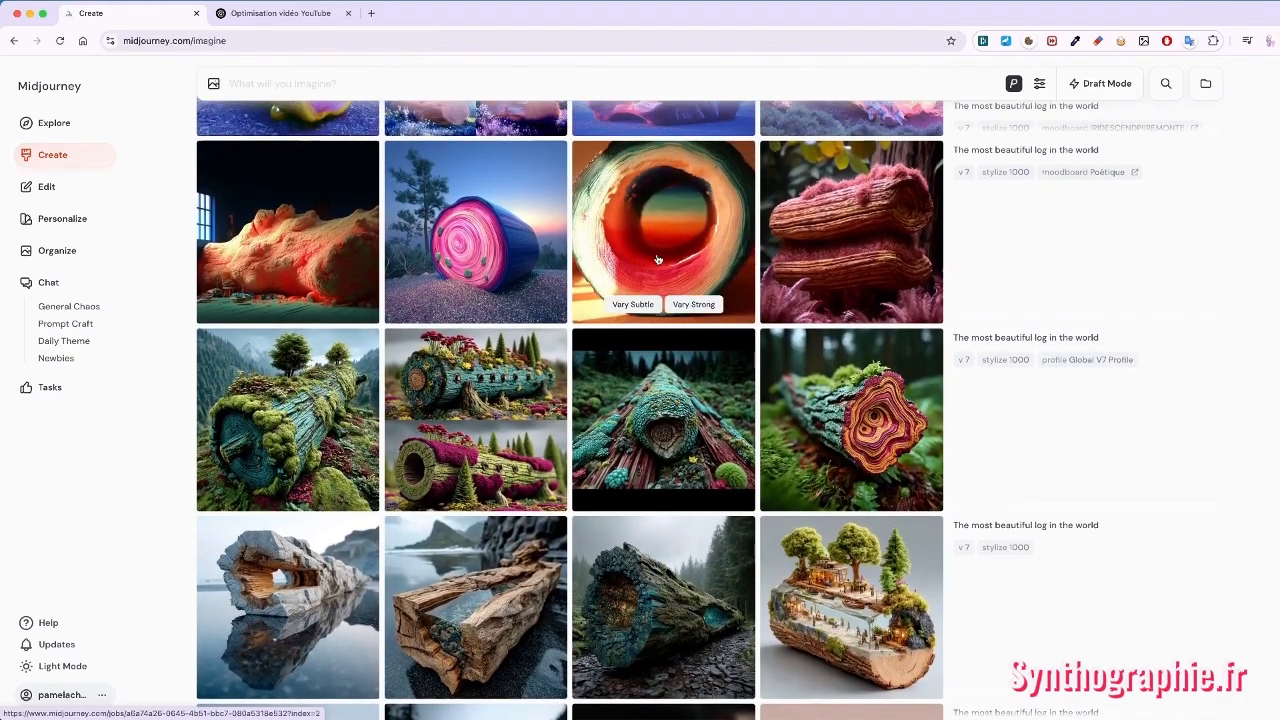
pyautogui.scroll(2, 1001, 257)
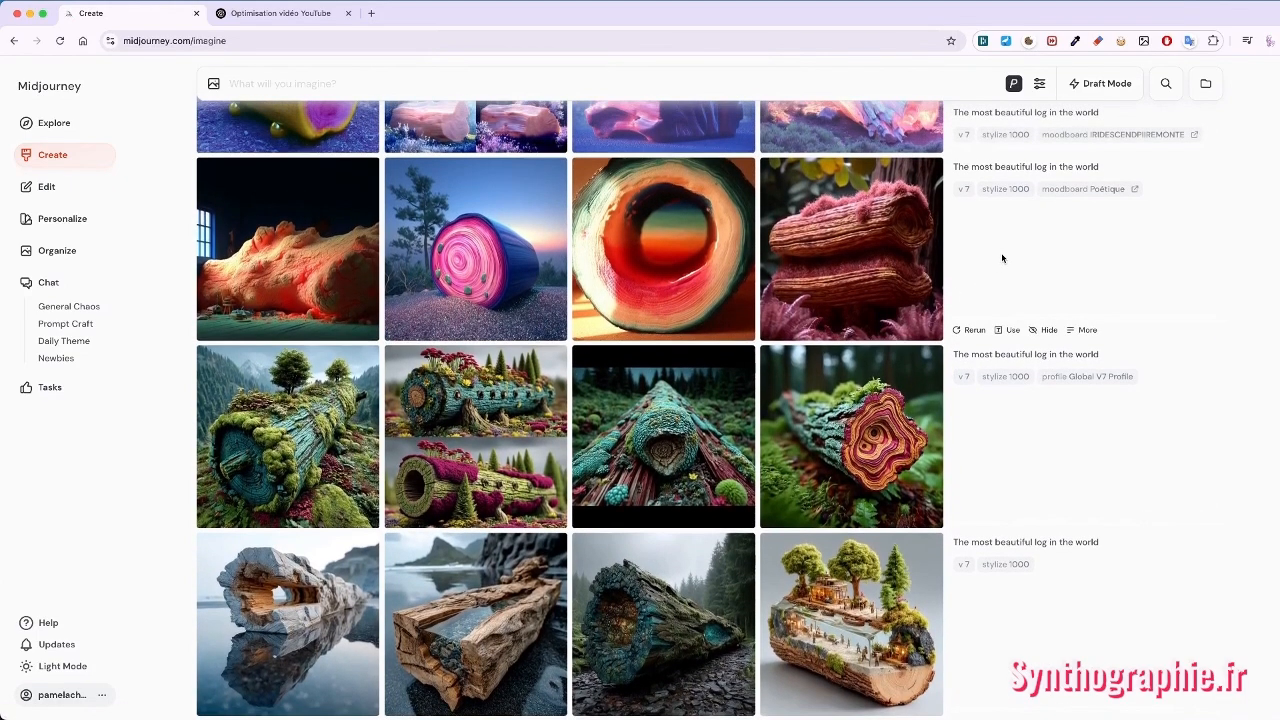
pyautogui.scroll(2, 1001, 257)
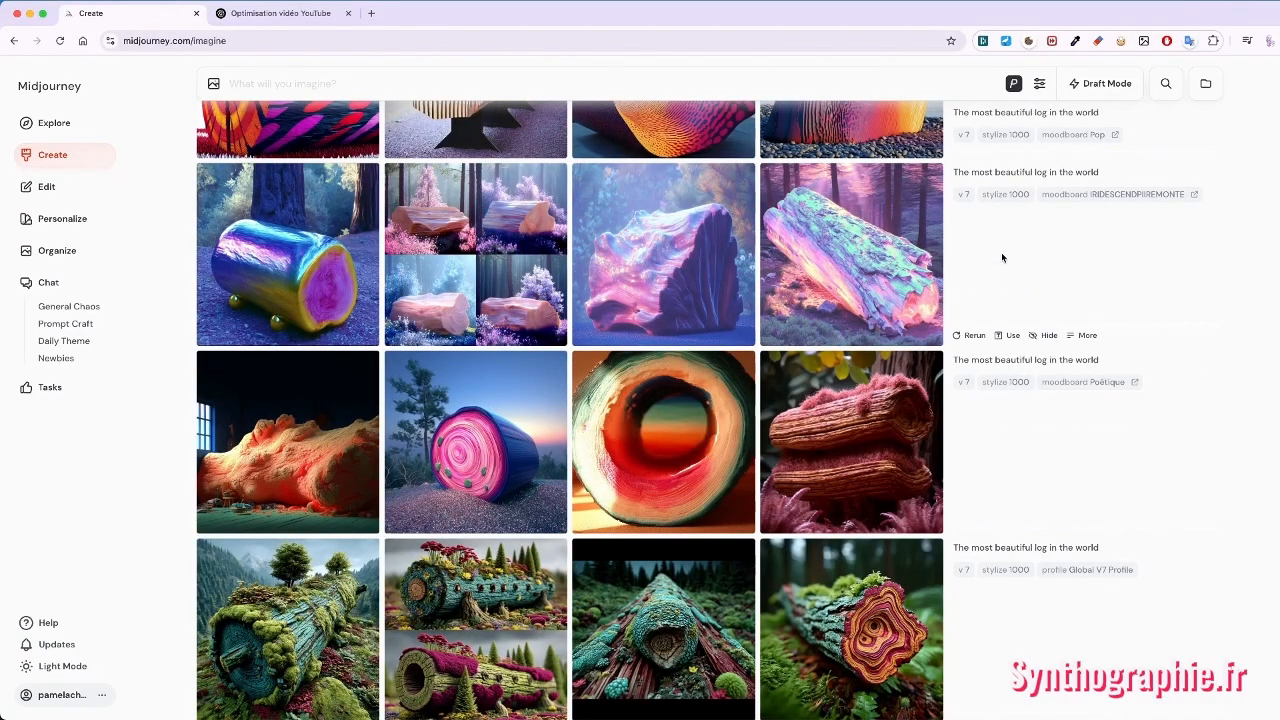
pyautogui.click(318, 238)
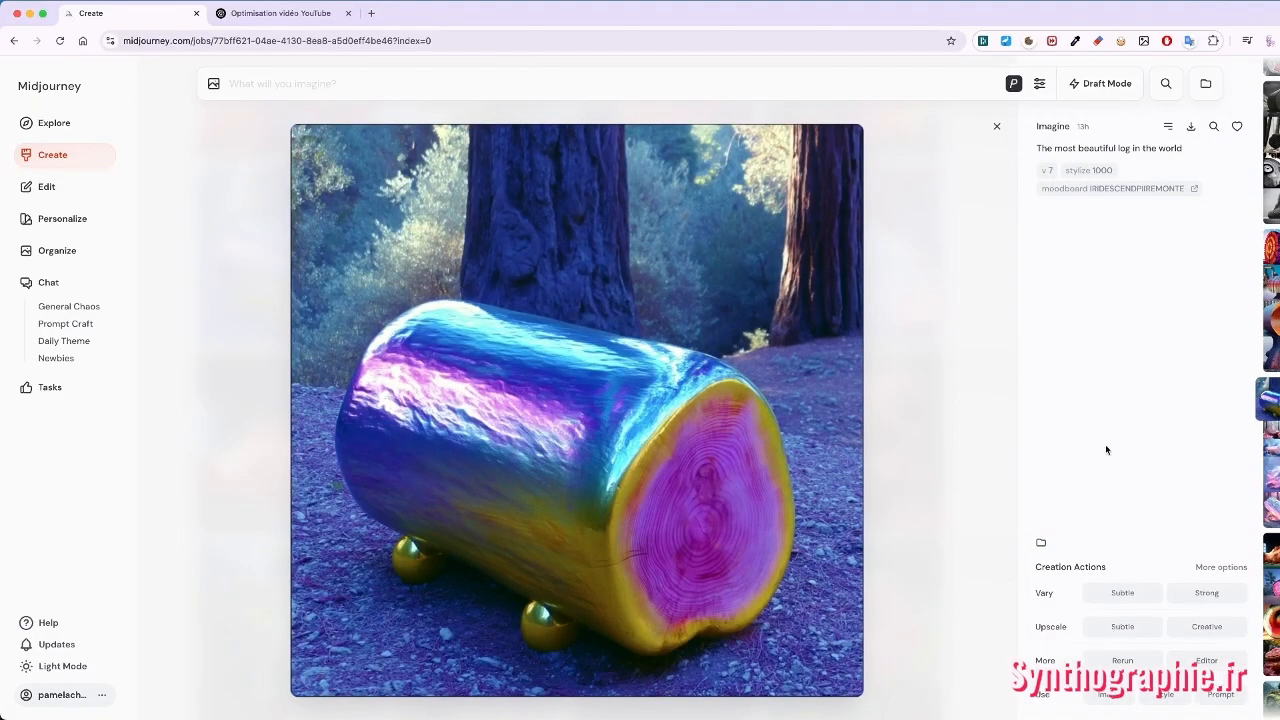
pyautogui.scroll(-1, 1276, 437)
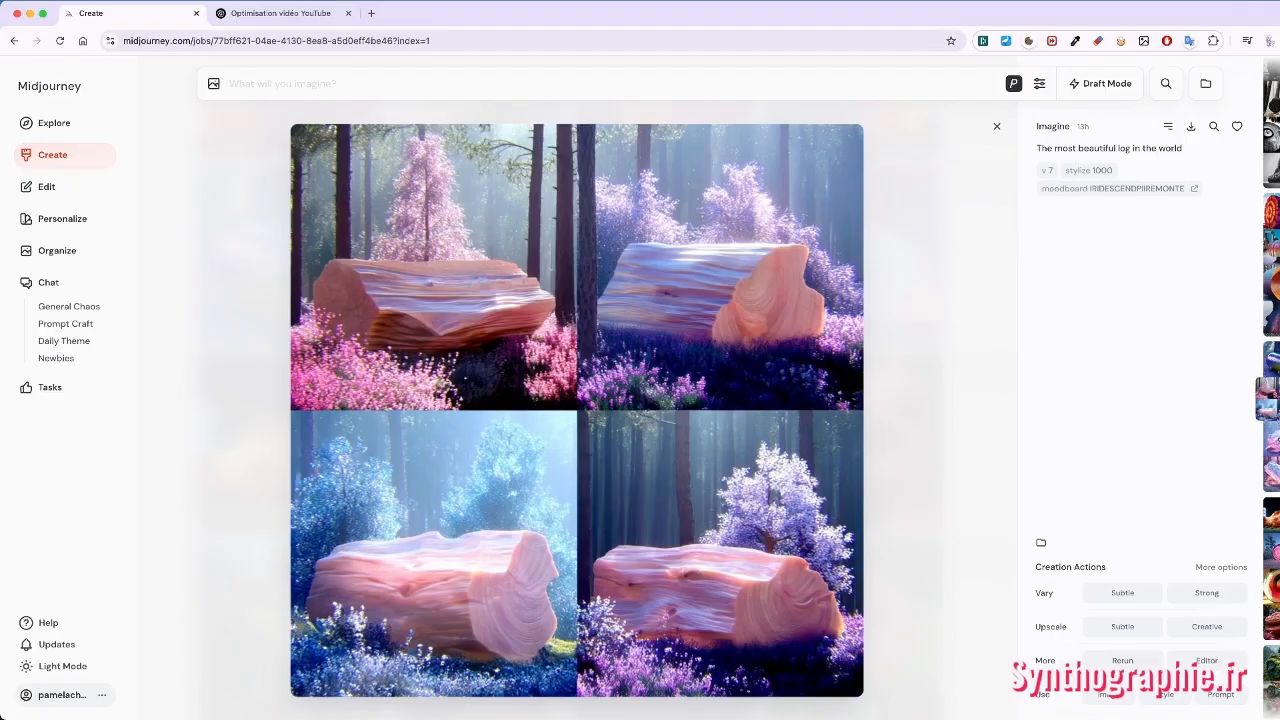
pyautogui.press('Right')
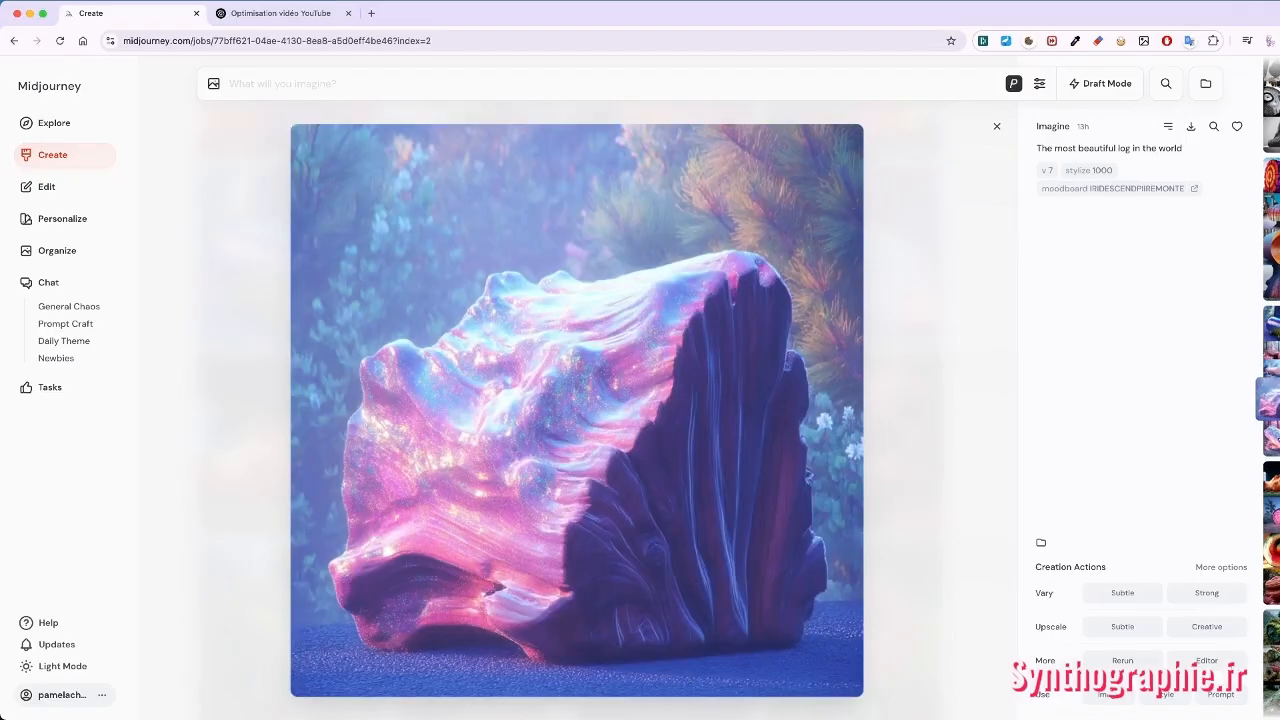
pyautogui.press('Right')
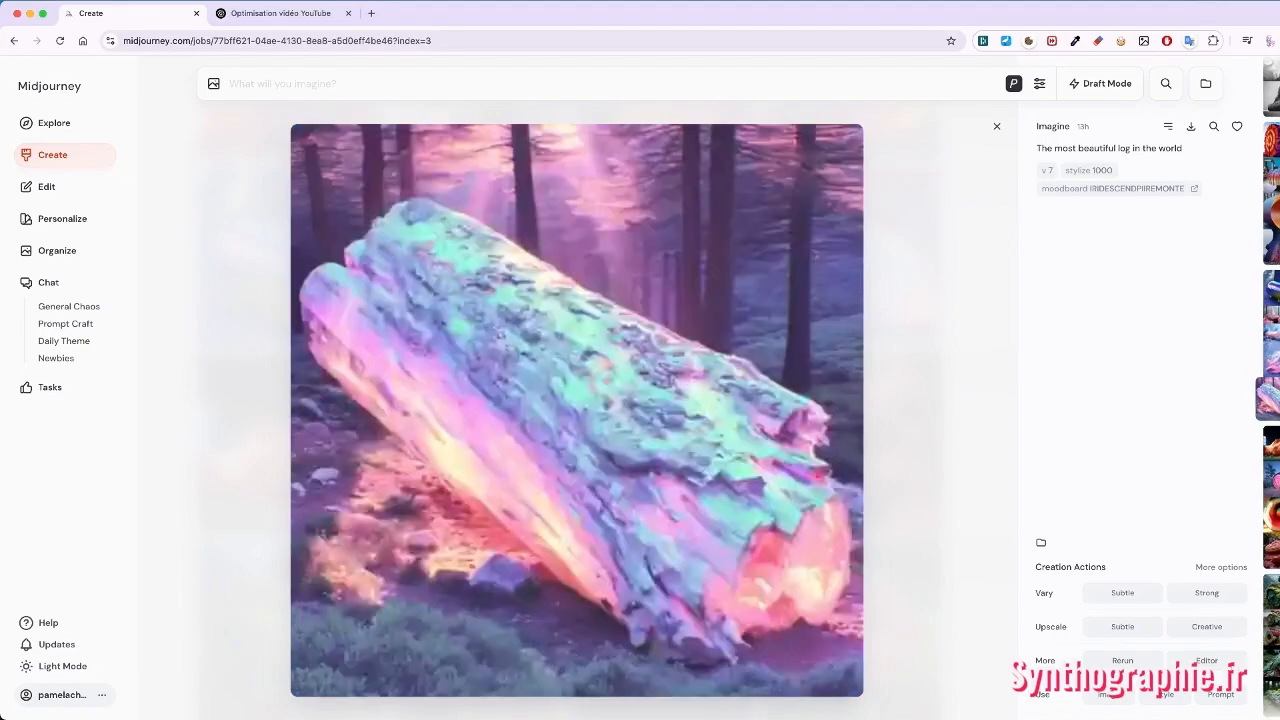
pyautogui.click(994, 126)
# - Examine the four log images made with the Pop moodboard, and return to the gallery to look over the Noir et blanc moodboard sets
pyautogui.scroll(2, 920, 315)
pyautogui.scroll(1, 920, 315)
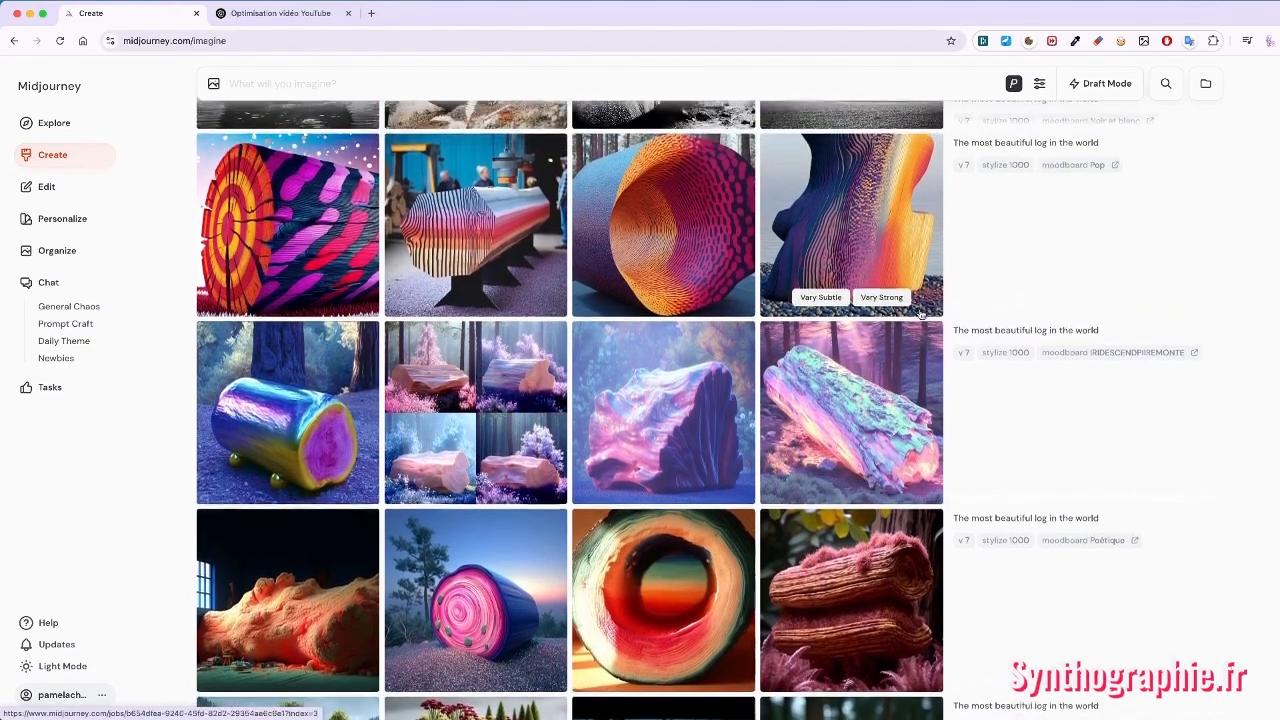
pyautogui.click(321, 236)
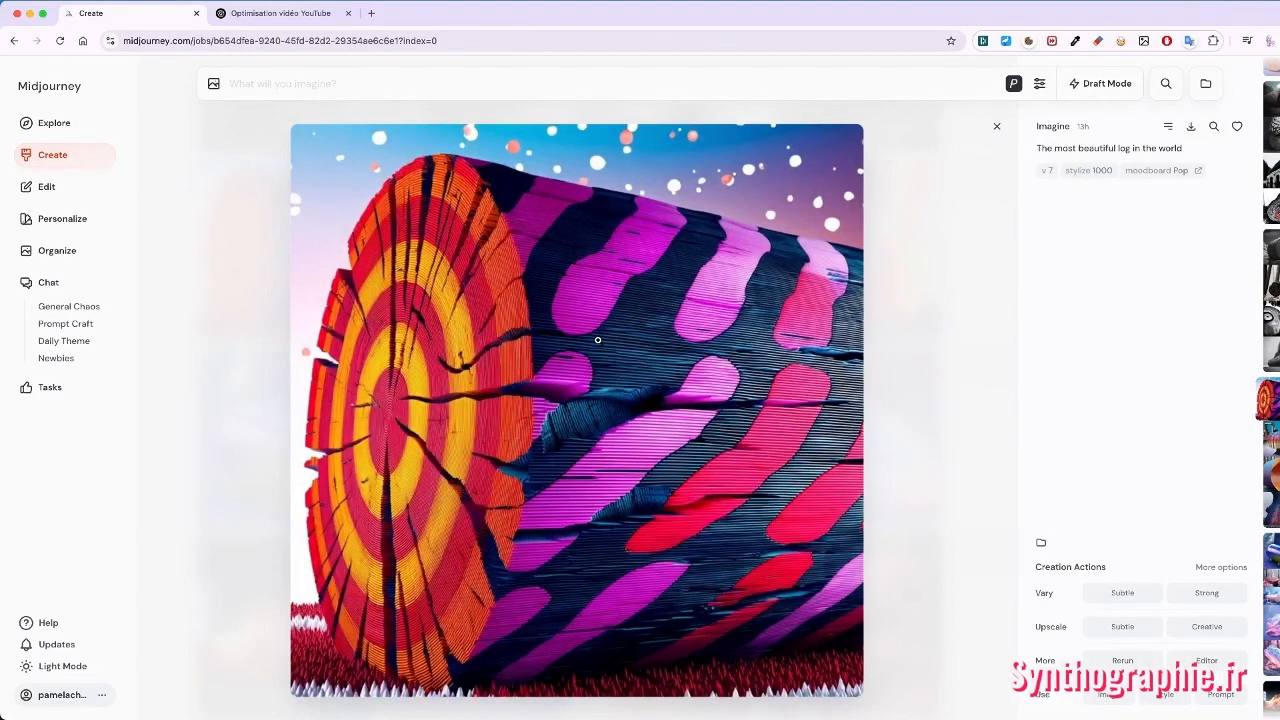
pyautogui.press('Right')
pyautogui.press('Right')
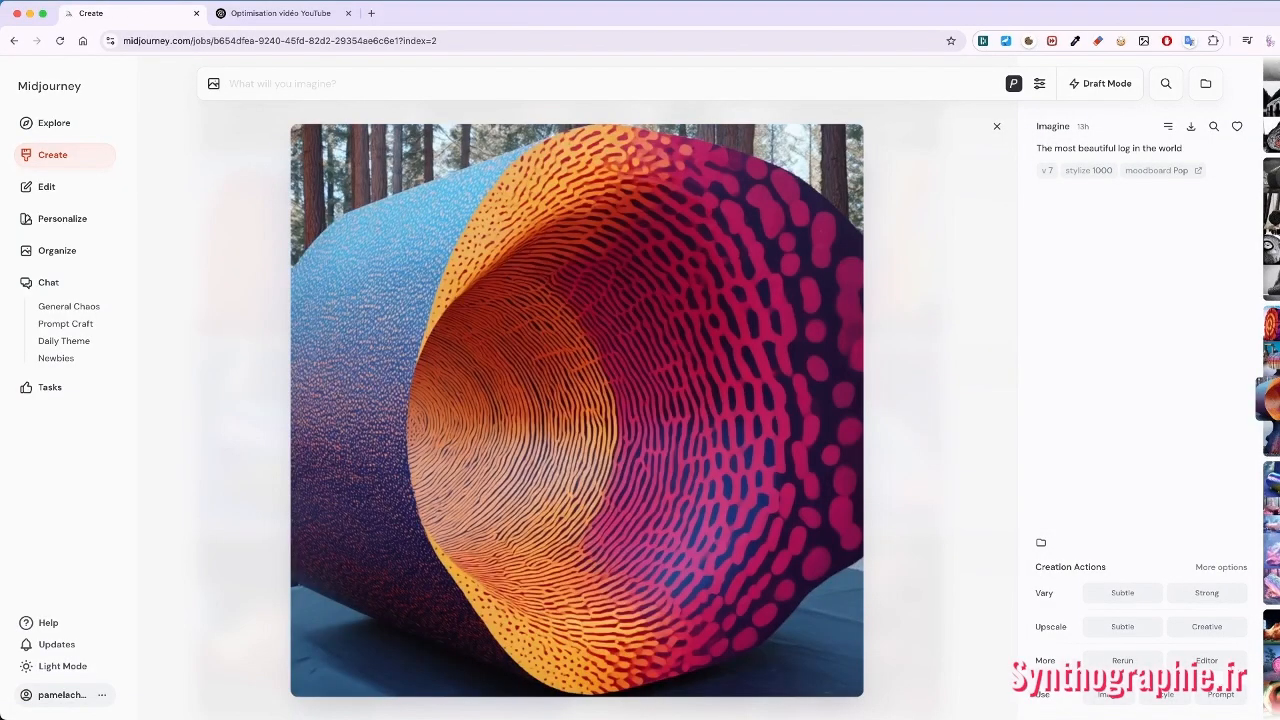
pyautogui.press('Right')
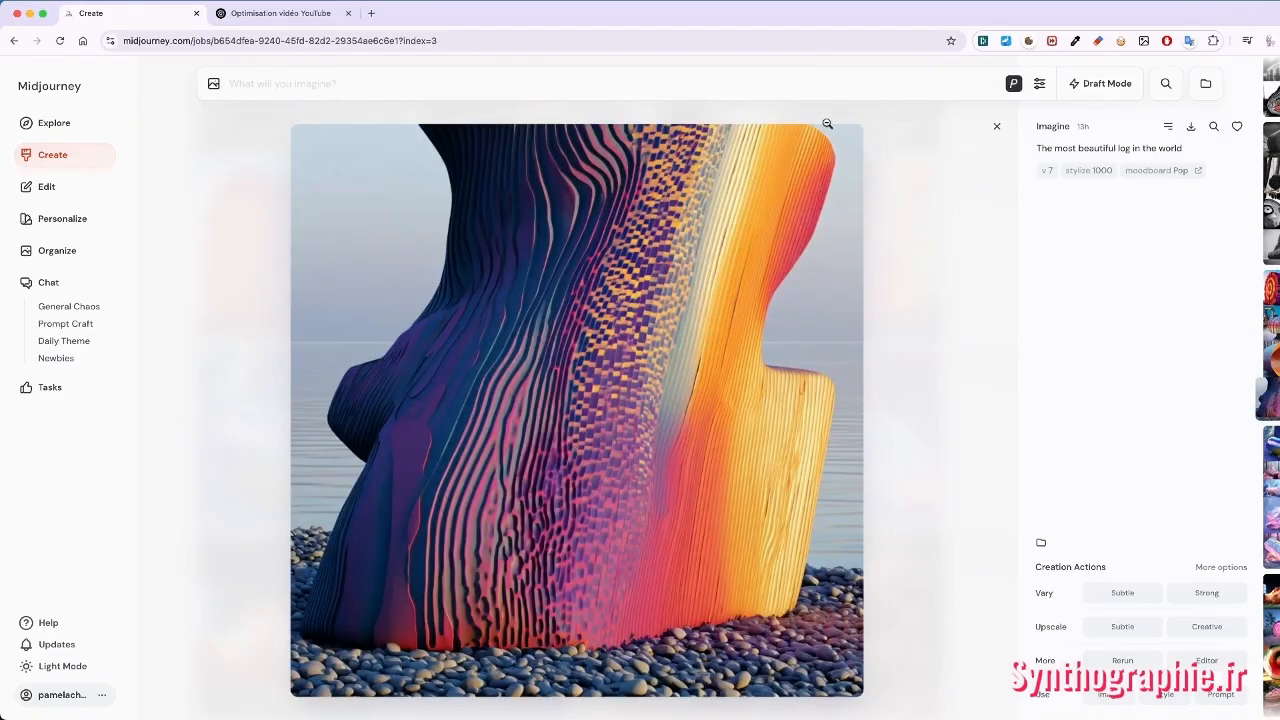
pyautogui.click(996, 126)
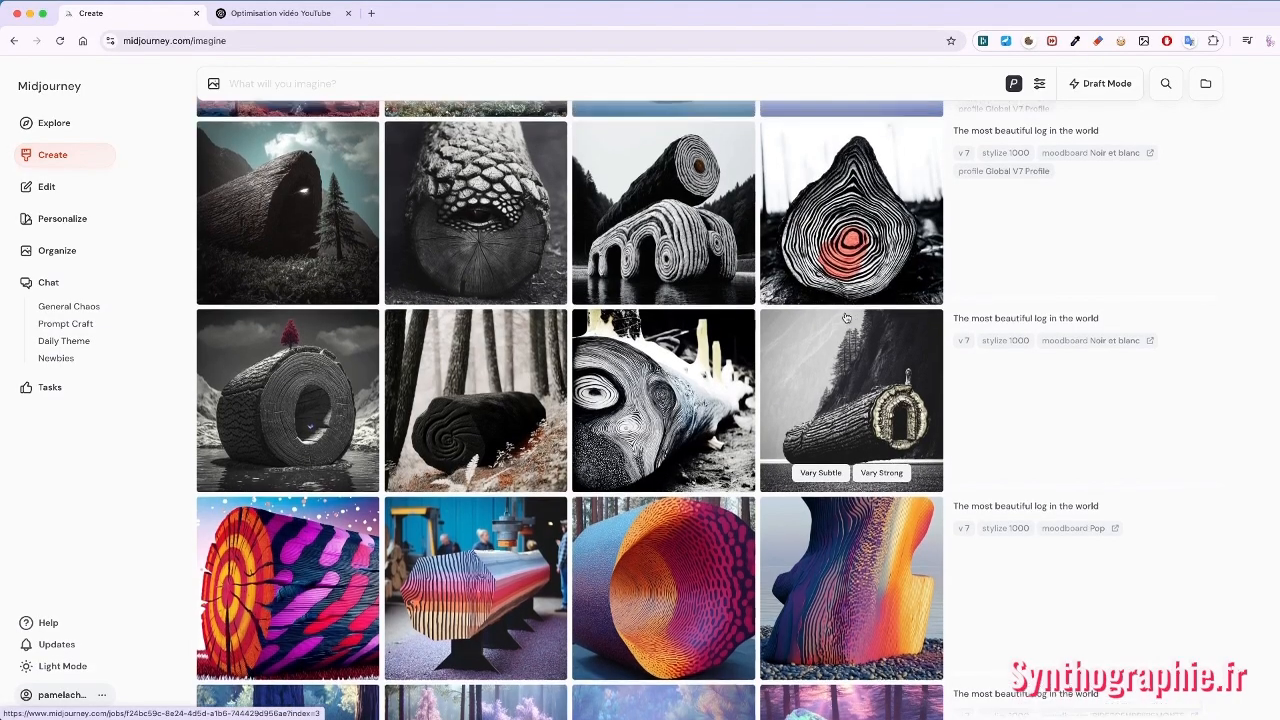
pyautogui.scroll(3, 845, 318)
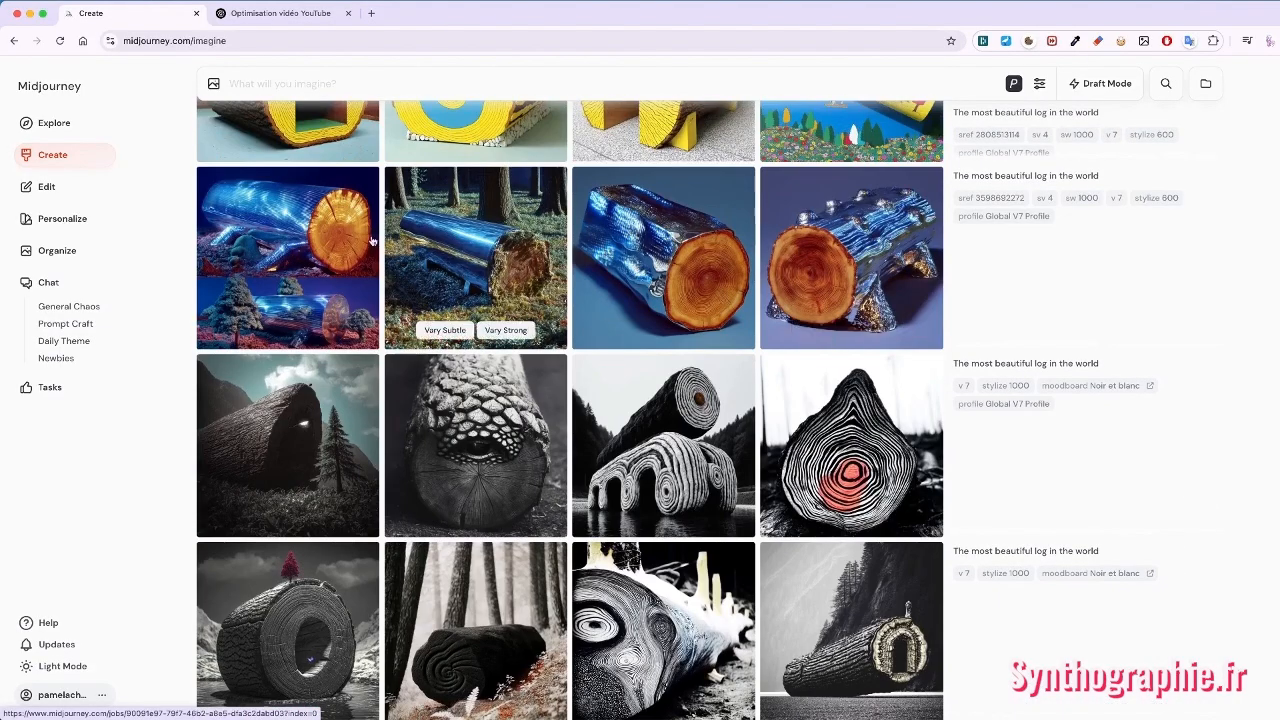
pyautogui.click(320, 238)
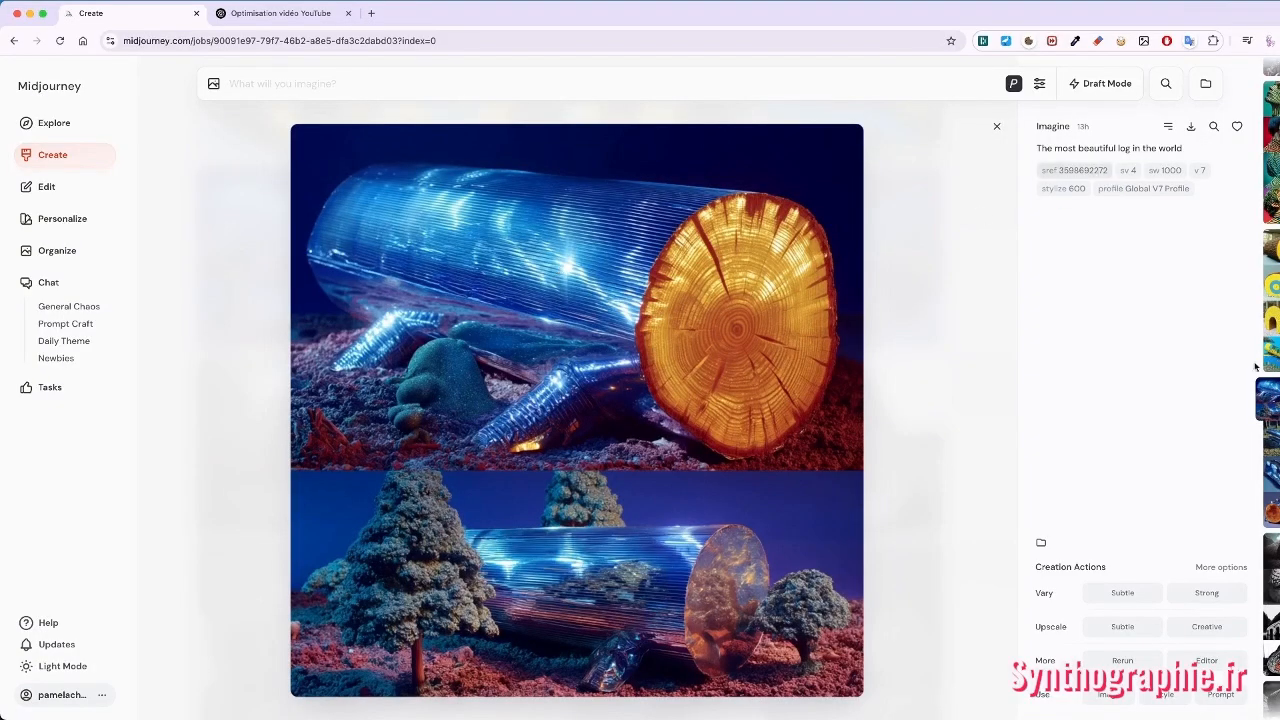
pyautogui.press('Right')
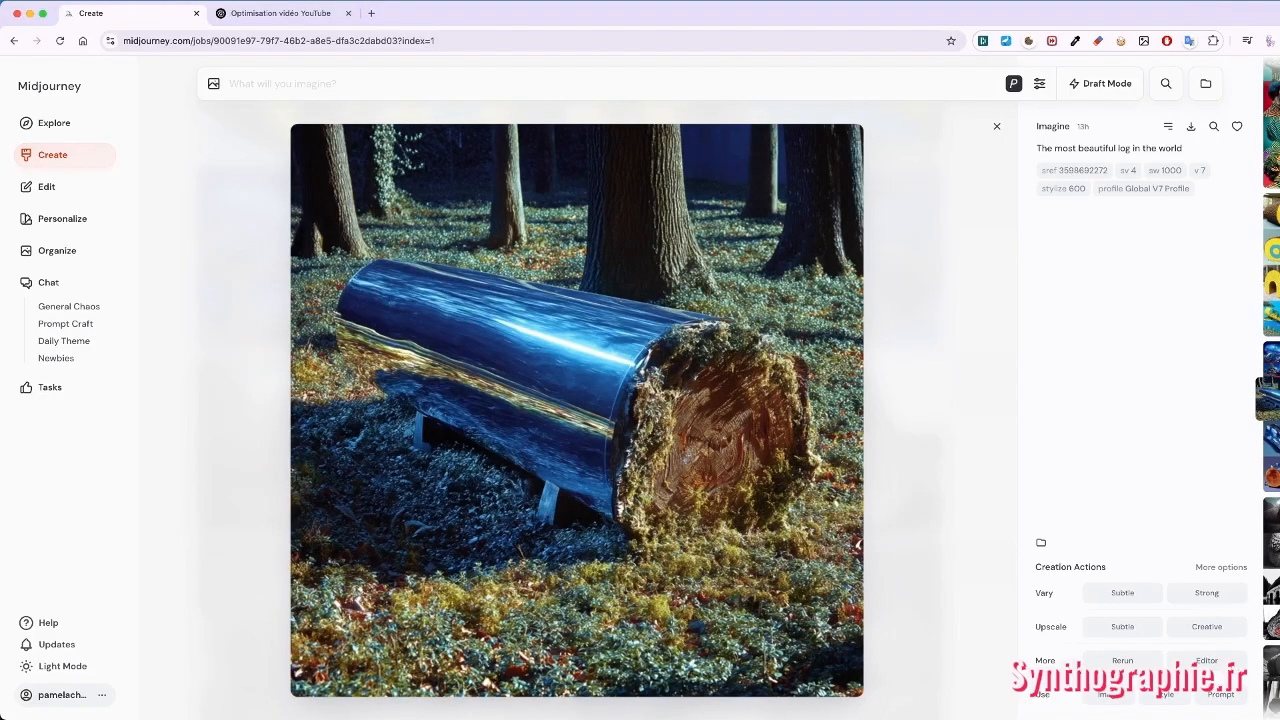
pyautogui.press('Right')
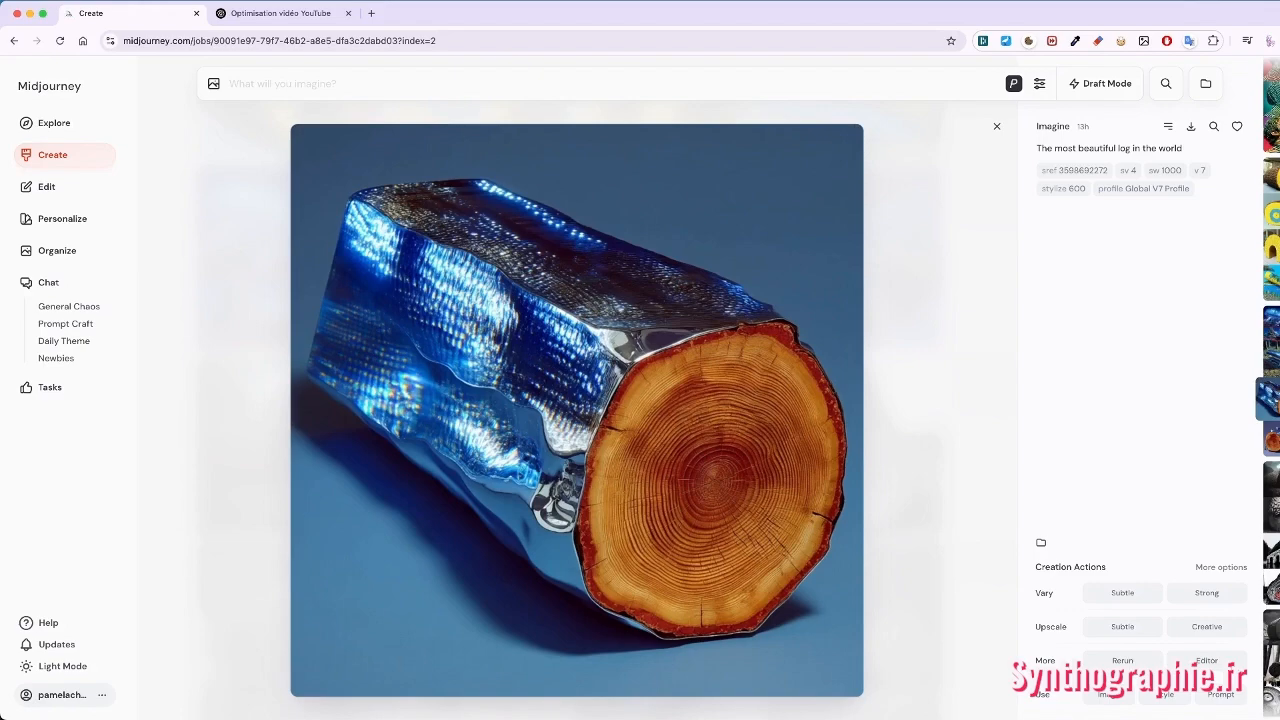
pyautogui.press('Escape')
# - Examine the "Catalog editorial Striped Visage" images and the third "Catalog editorial" image made with style reference 268989618, and return to the gallery
pyautogui.click(285, 283)
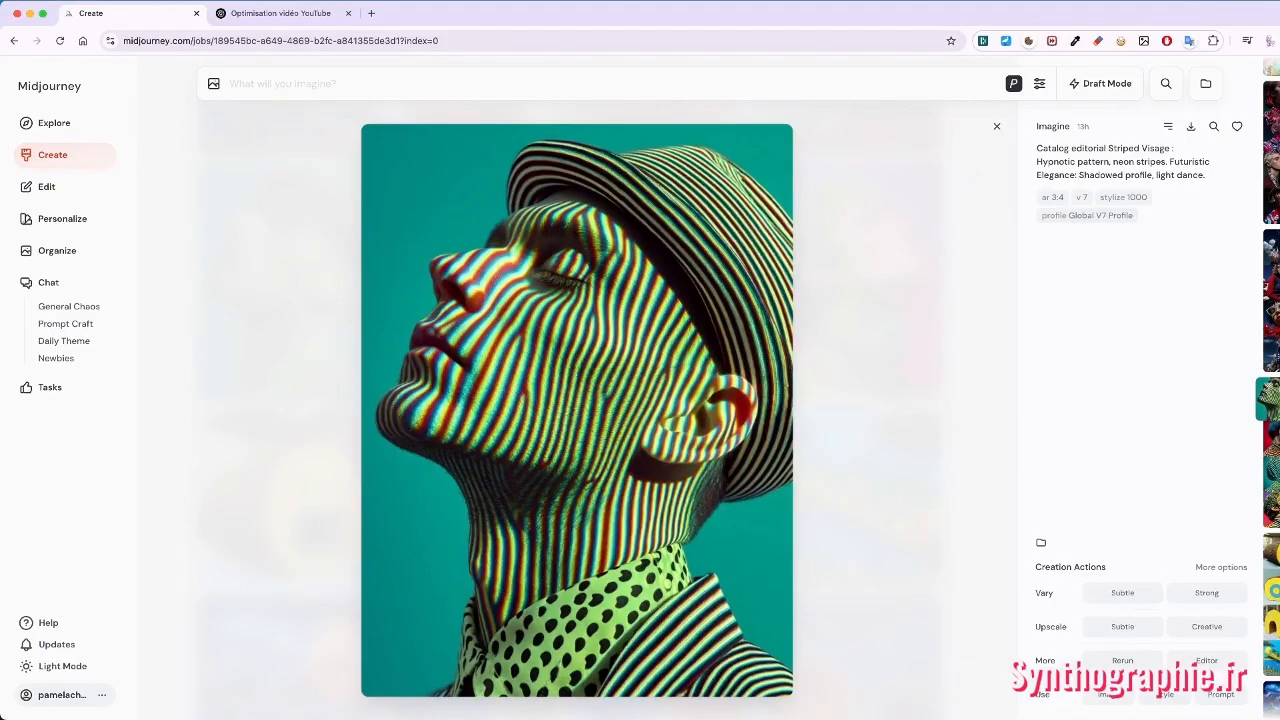
pyautogui.press('Right')
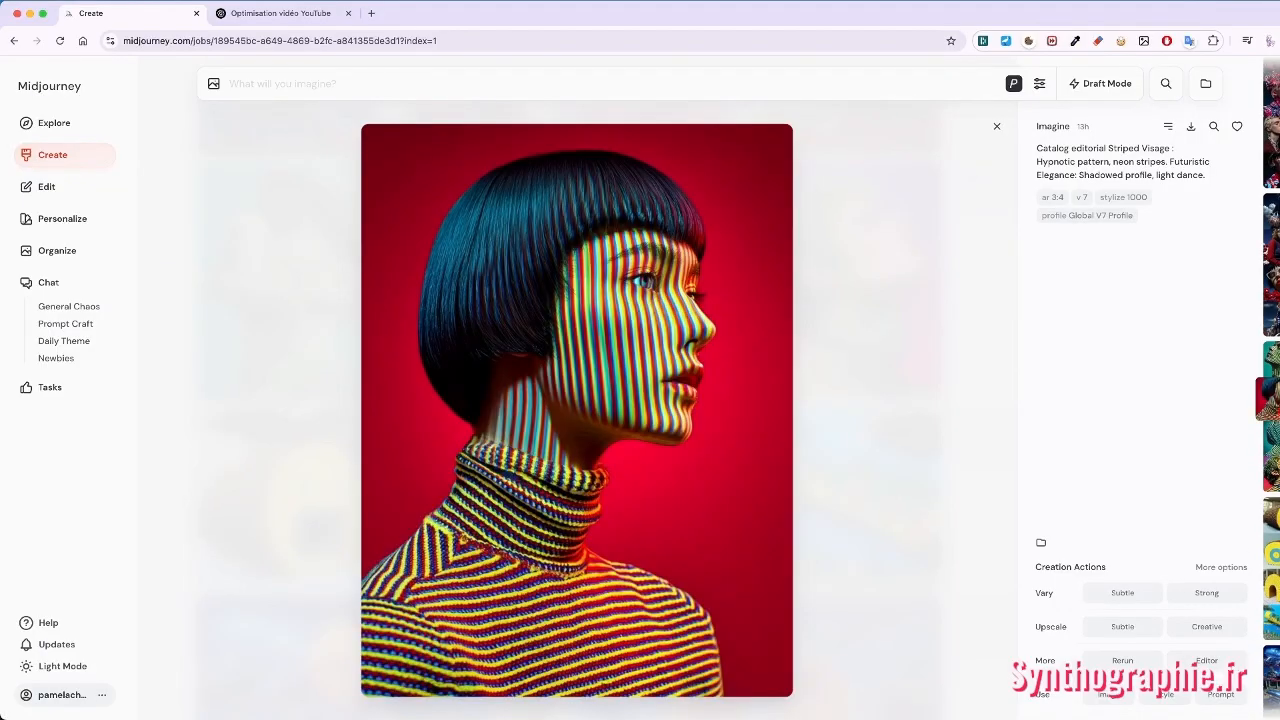
pyautogui.press('Right')
pyautogui.press('Right')
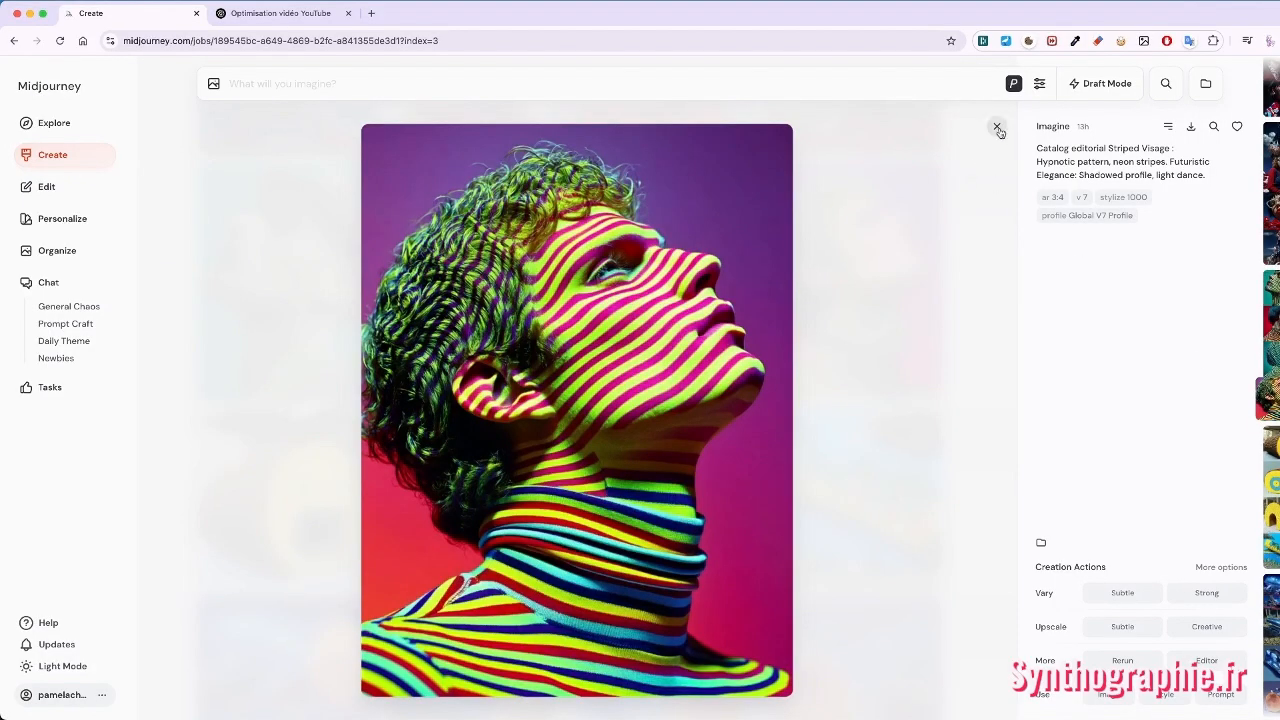
pyautogui.press('Right')
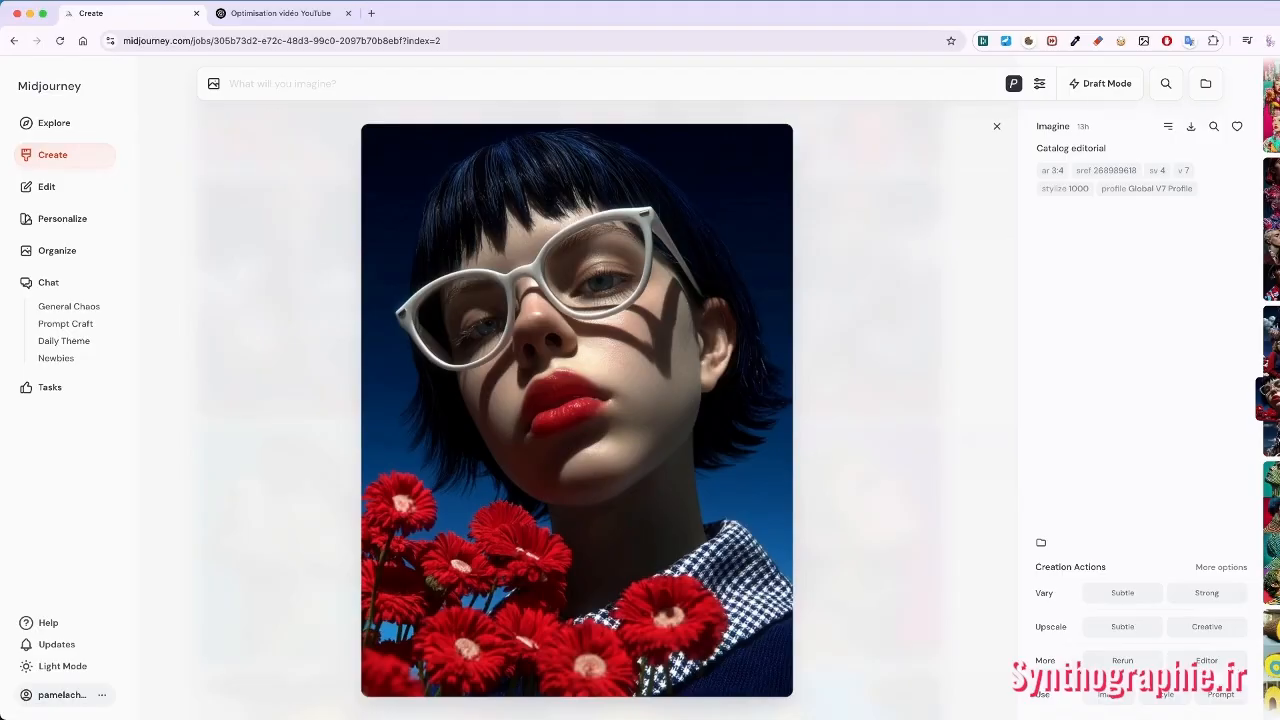
pyautogui.press('Escape')
# - Look over the newer gallery sets from the maze portraits up to "Macro mold", examining the fourth "Alice in wonderland" image at full size
pyautogui.scroll(3, 666, 329)
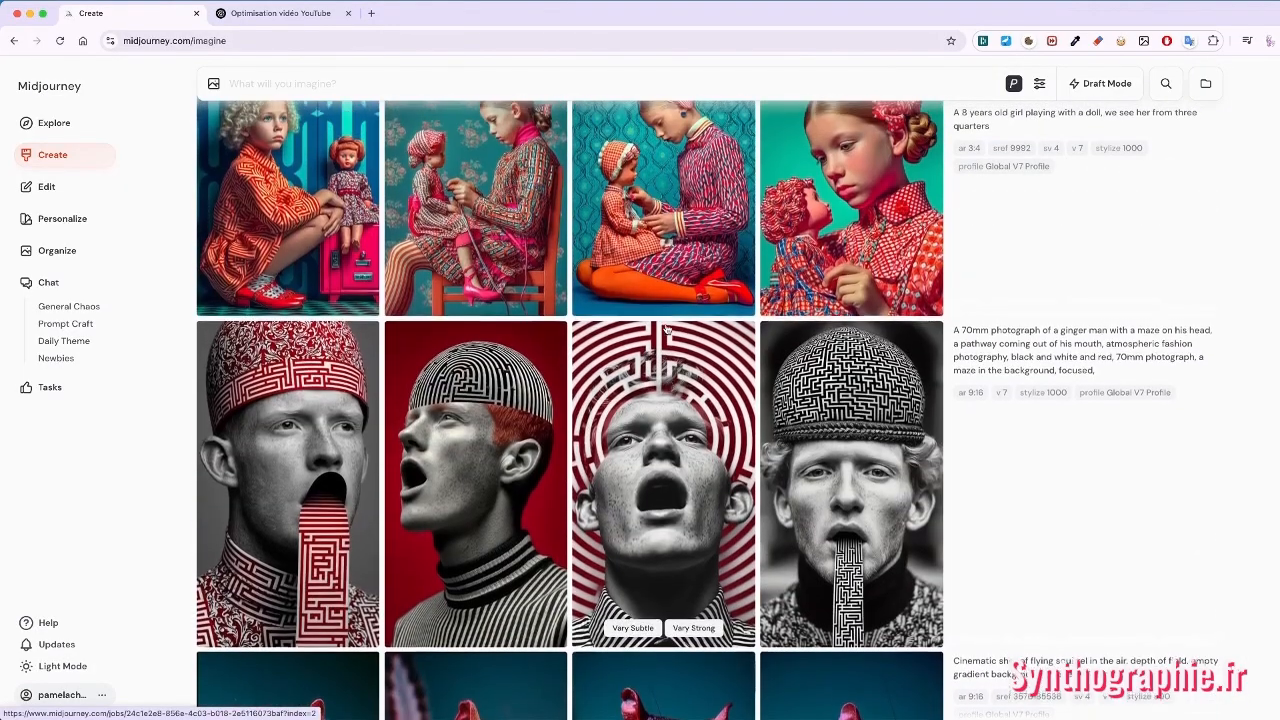
pyautogui.scroll(3, 666, 329)
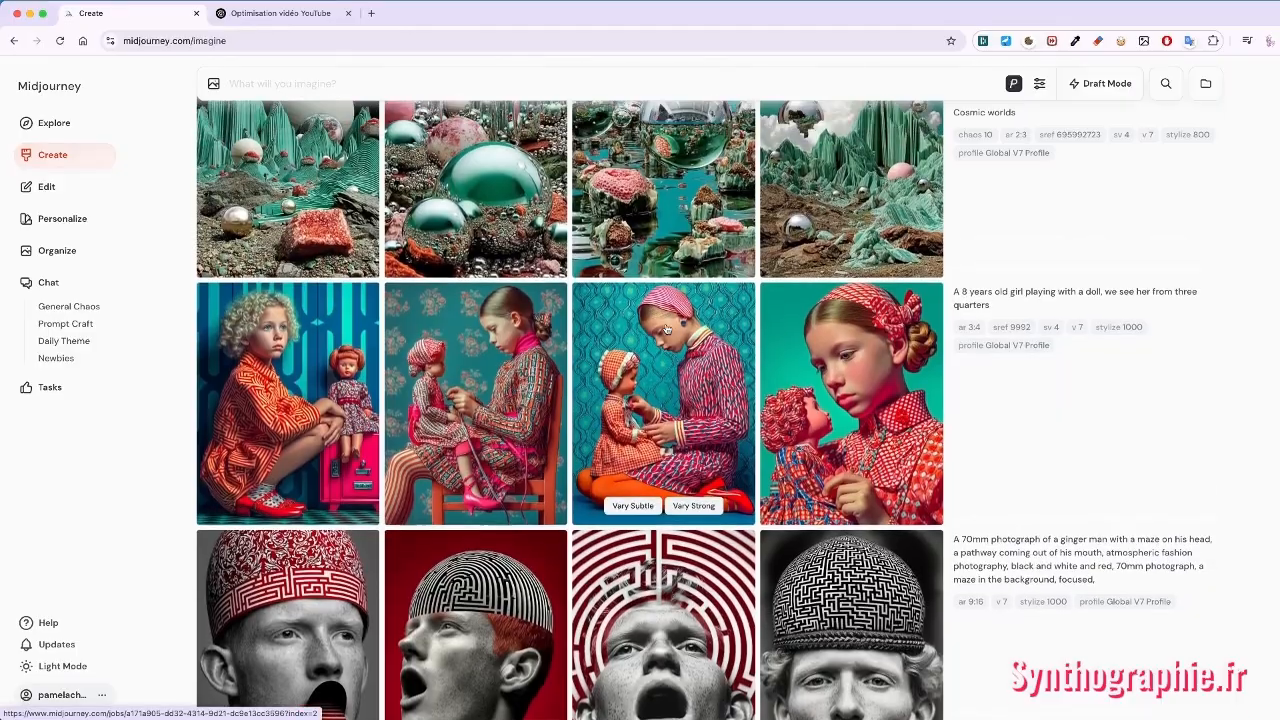
pyautogui.scroll(3, 666, 329)
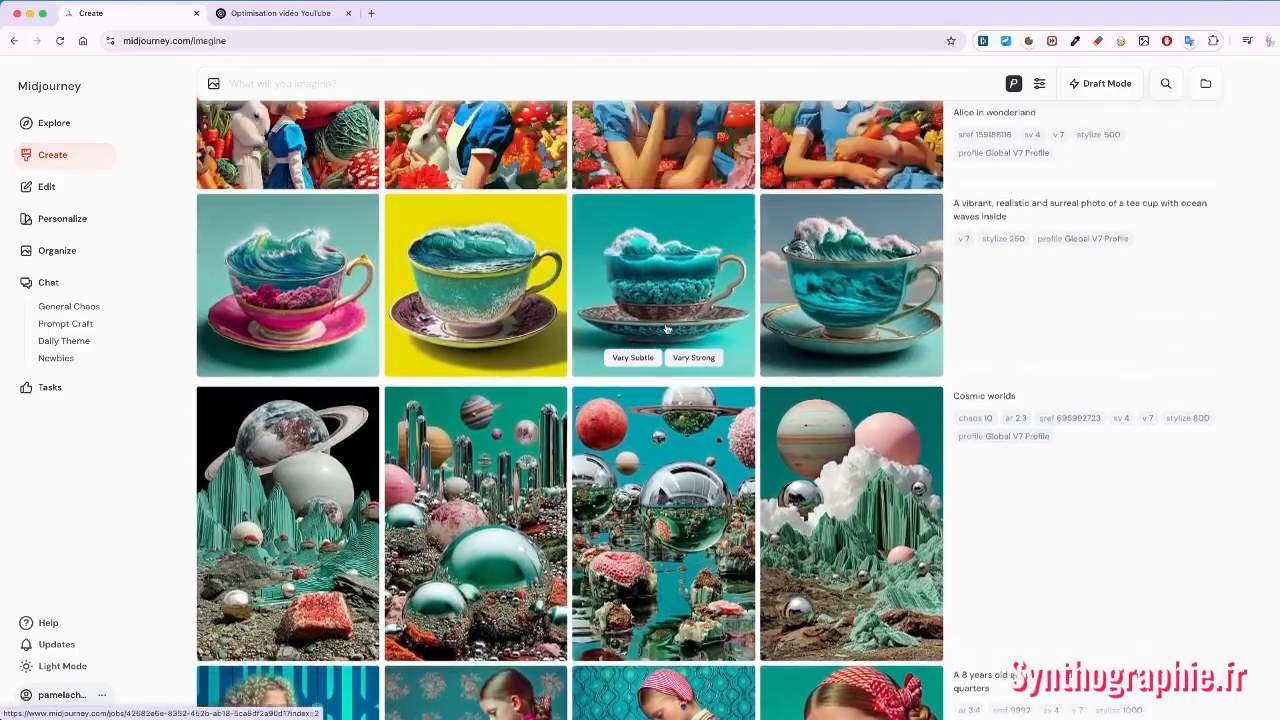
pyautogui.scroll(3, 666, 329)
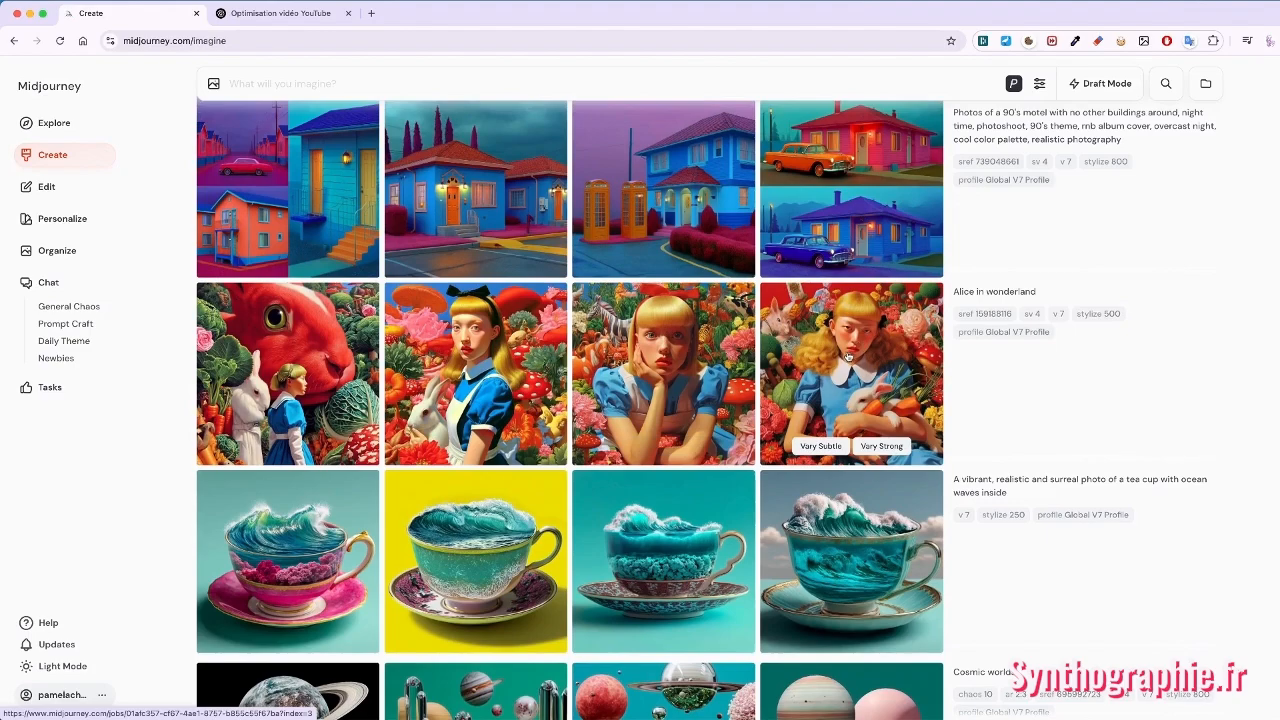
pyautogui.click(847, 356)
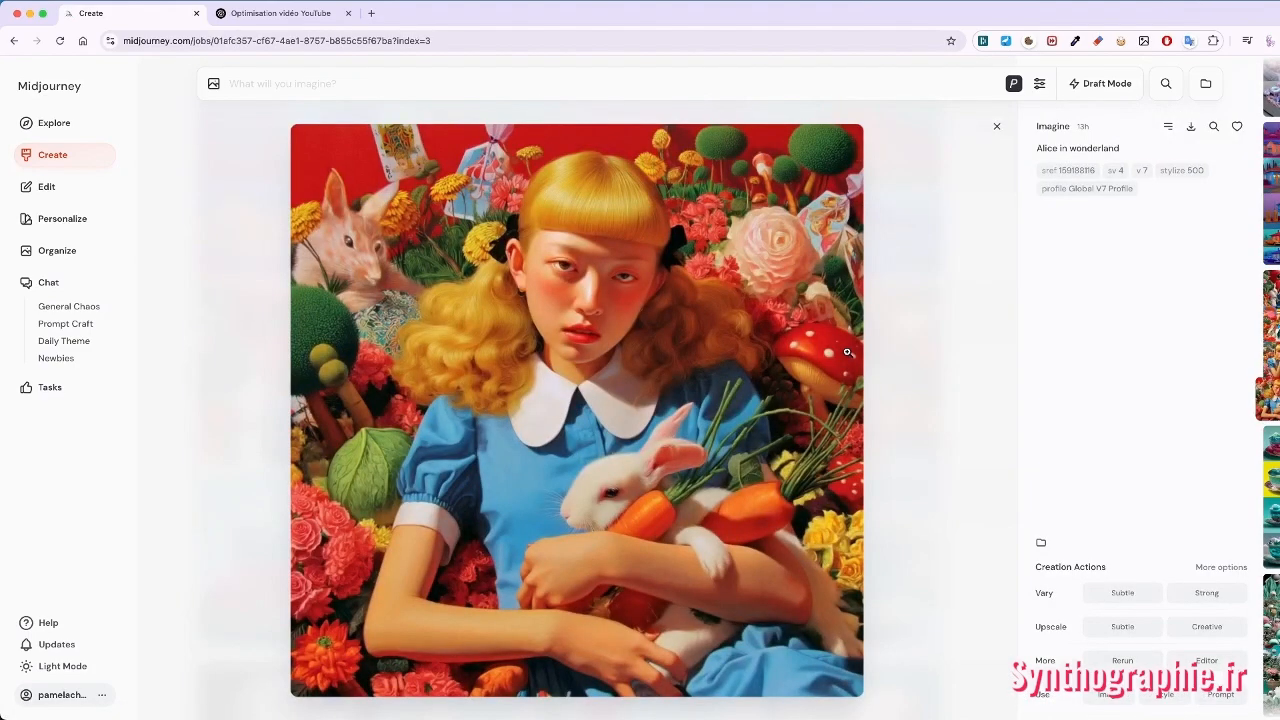
pyautogui.press('Escape')
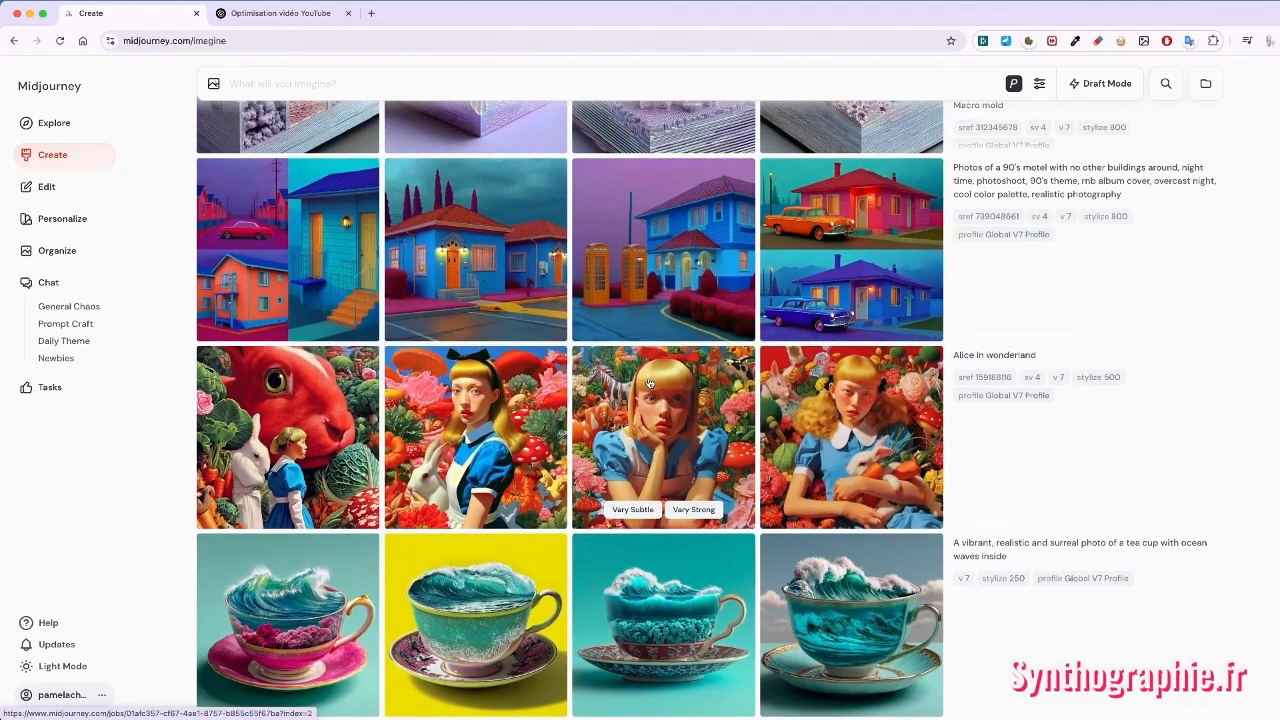
pyautogui.scroll(6, 649, 384)
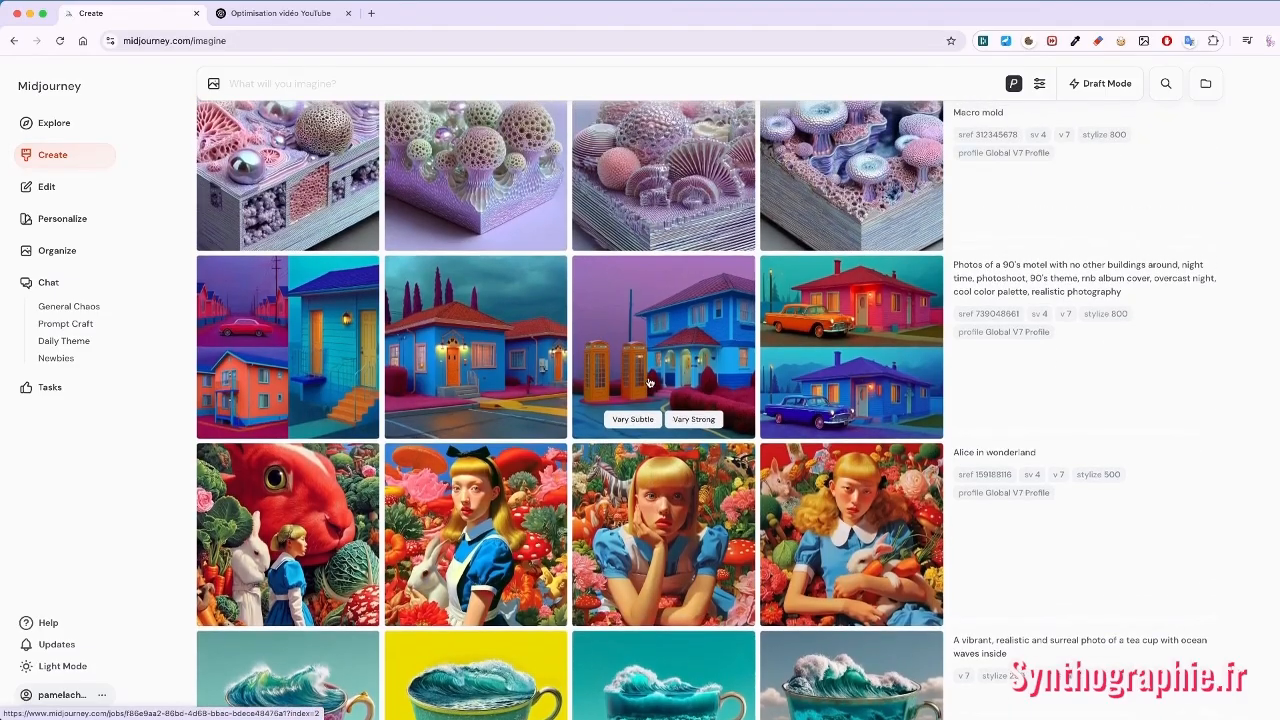
pyautogui.scroll(2, 648, 380)
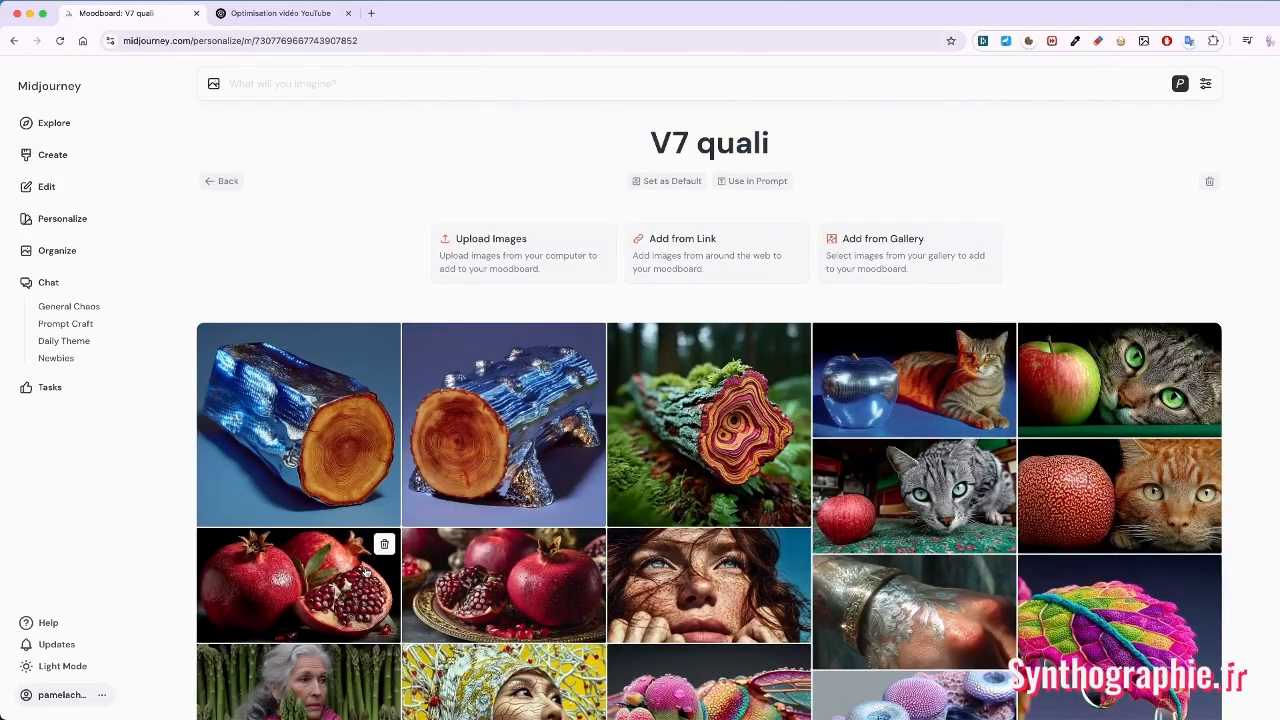
# - Examine all the images collected in the V7 quali moodboard
pyautogui.scroll(-2, 579, 531)
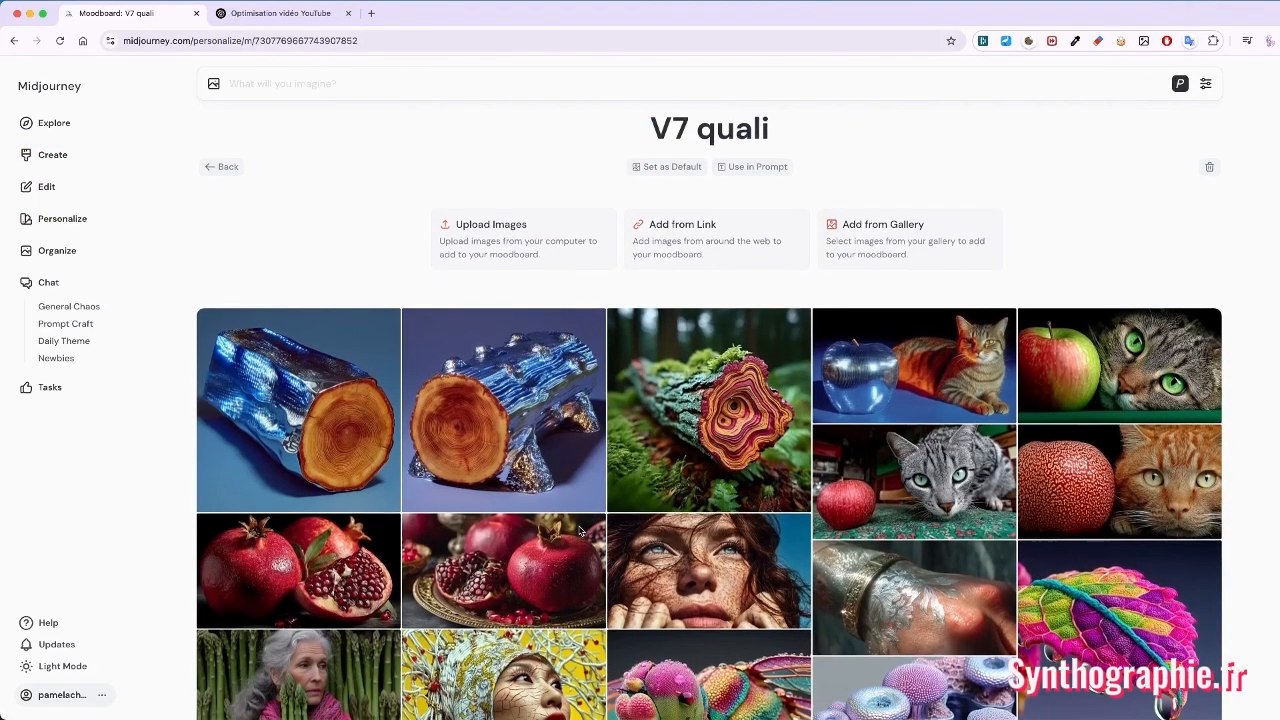
pyautogui.scroll(-3, 579, 531)
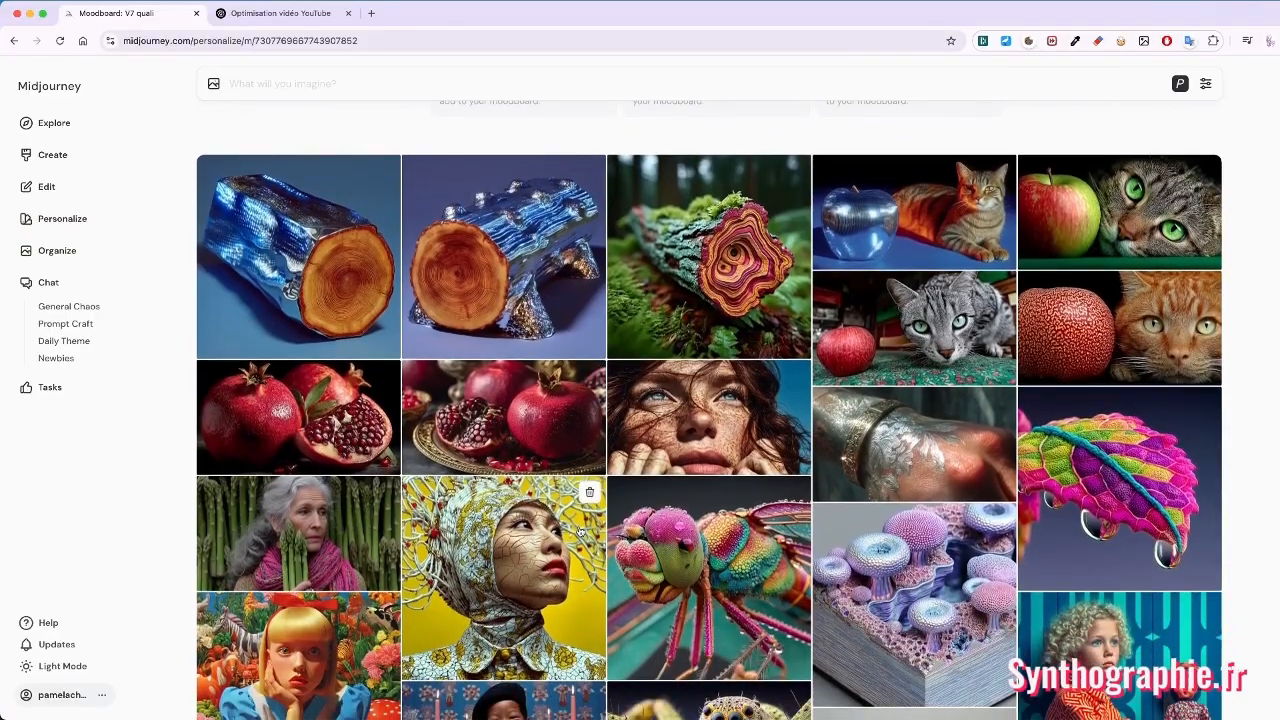
pyautogui.scroll(-2, 579, 531)
pyautogui.scroll(-1, 579, 531)
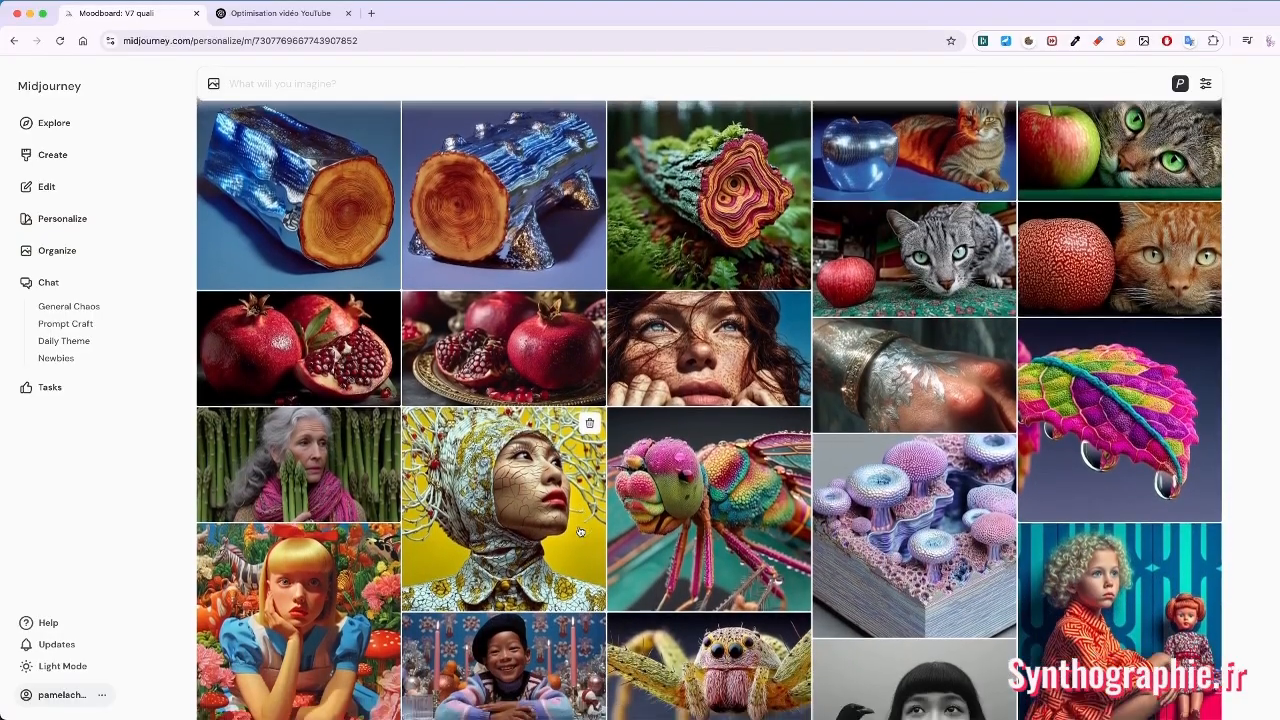
pyautogui.scroll(-4, 579, 531)
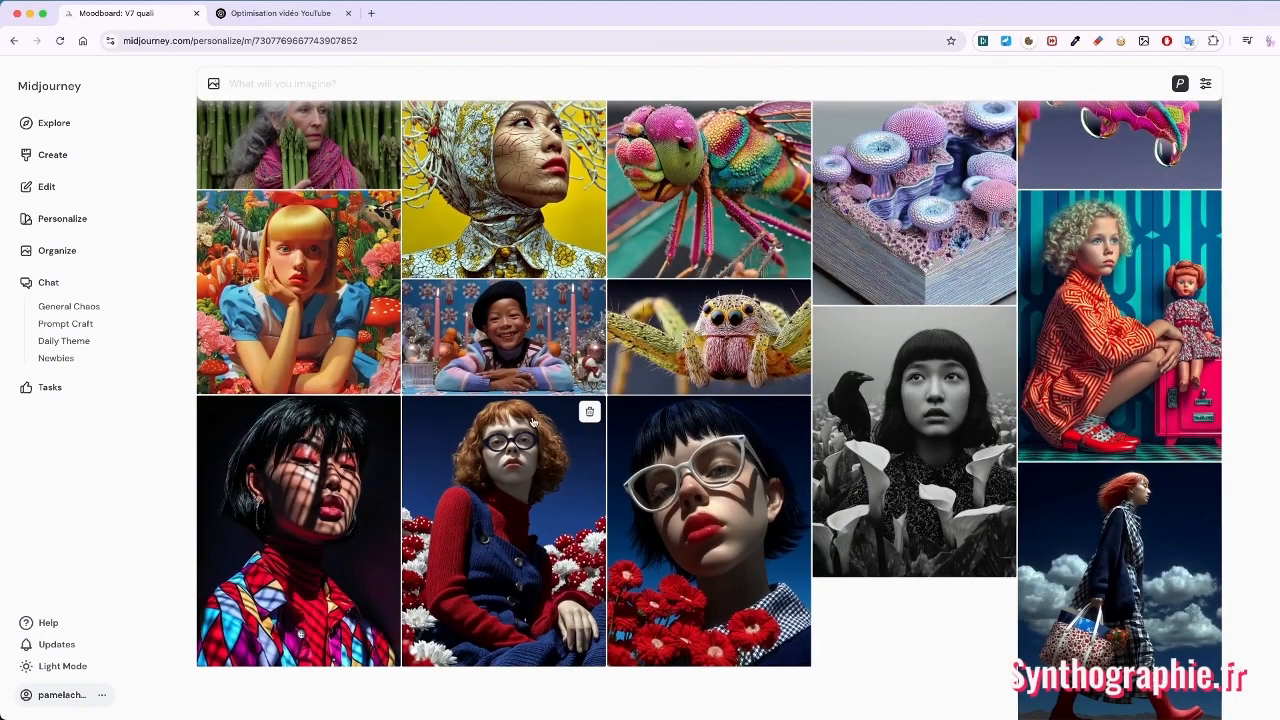
pyautogui.scroll(-1, 533, 421)
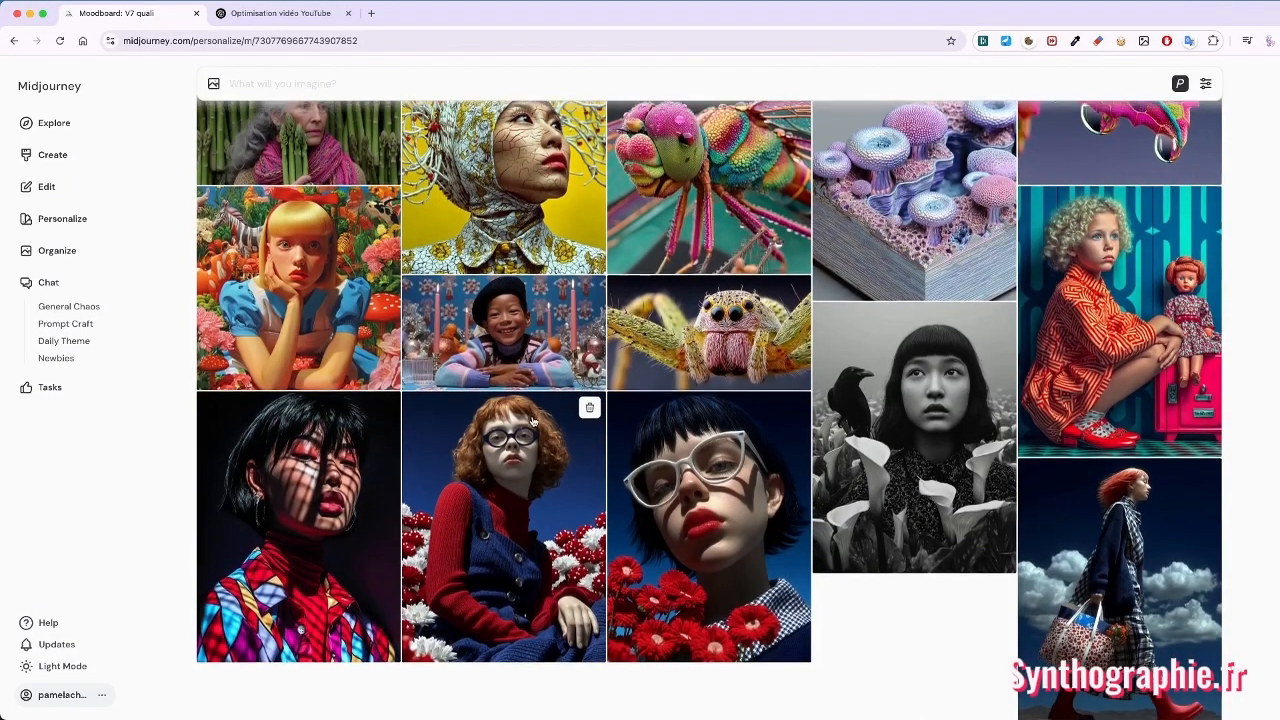
pyautogui.scroll(5, 533, 421)
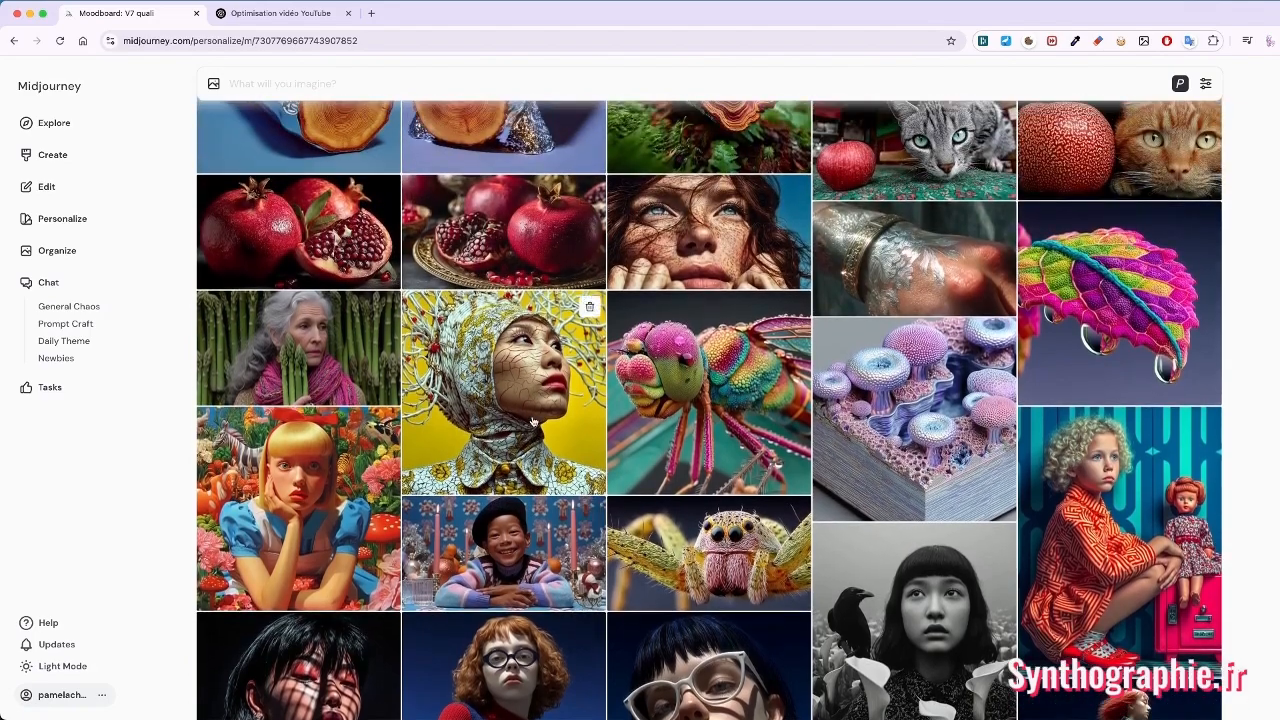
pyautogui.scroll(4, 533, 421)
pyautogui.scroll(1, 533, 421)
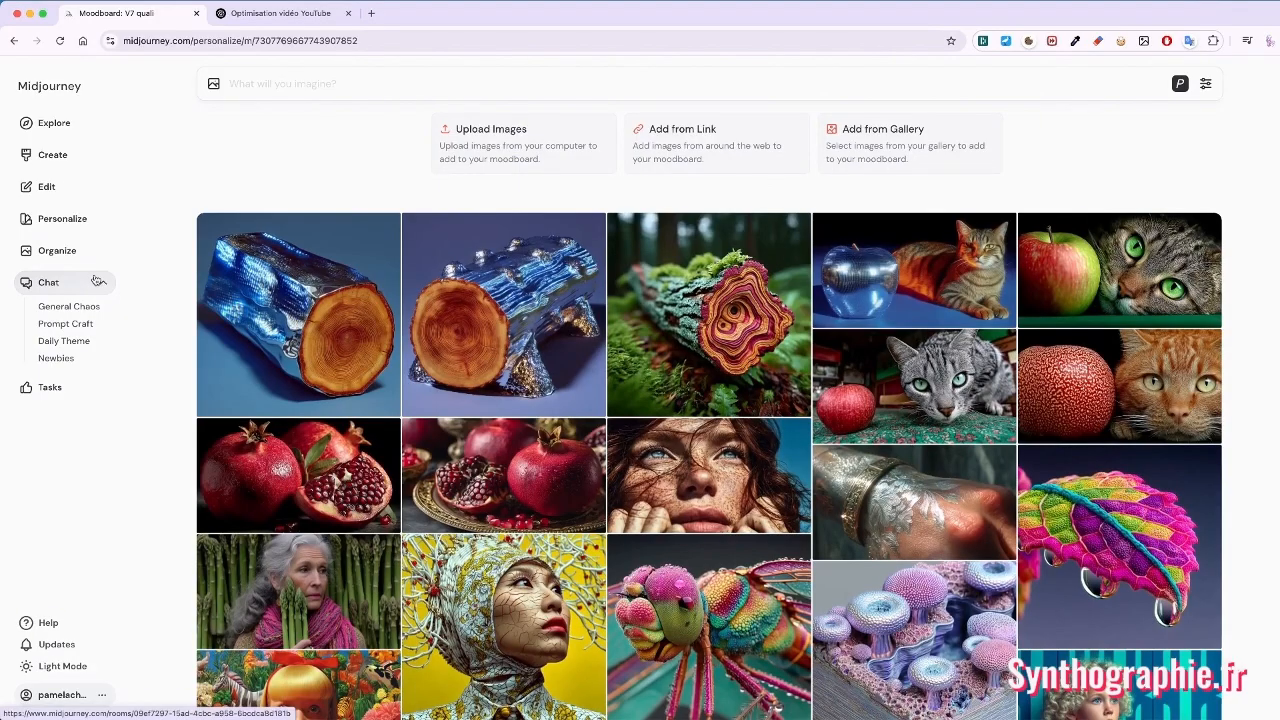
# - Go back to the created images and examine the four "Saint blue screen" images made with the V7 quali moodboard
pyautogui.click(52, 154)
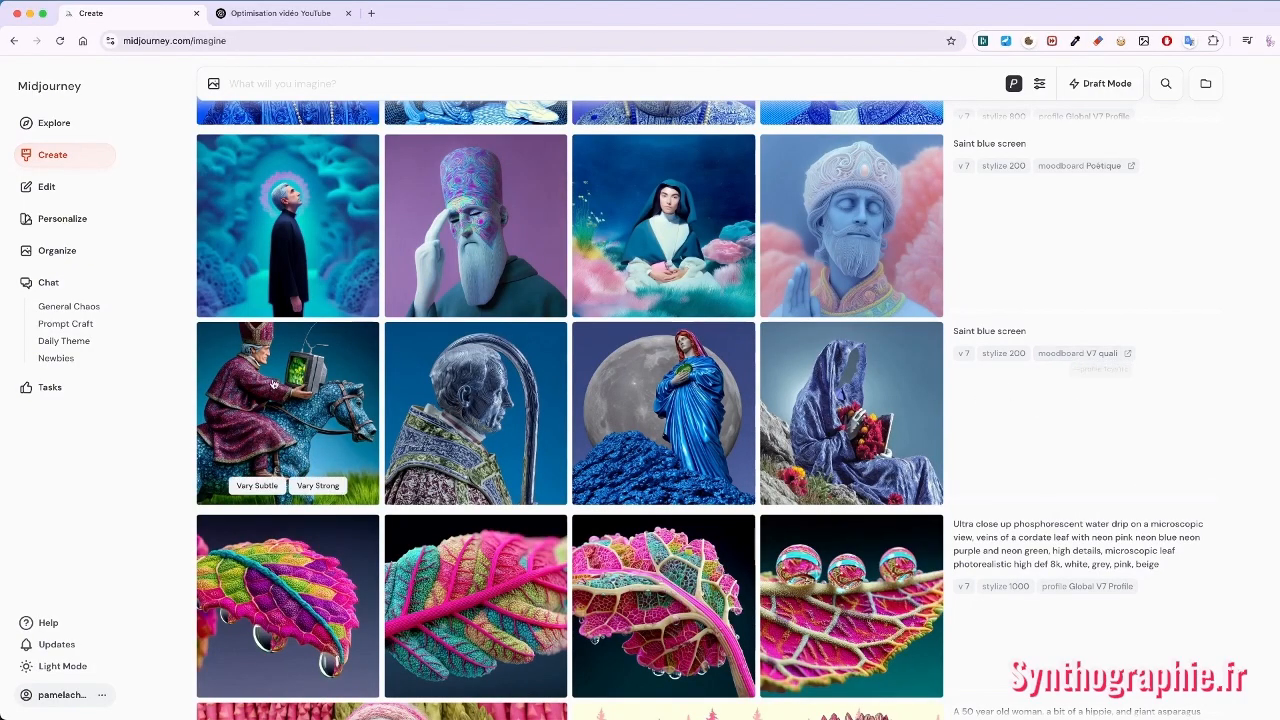
pyautogui.click(270, 450)
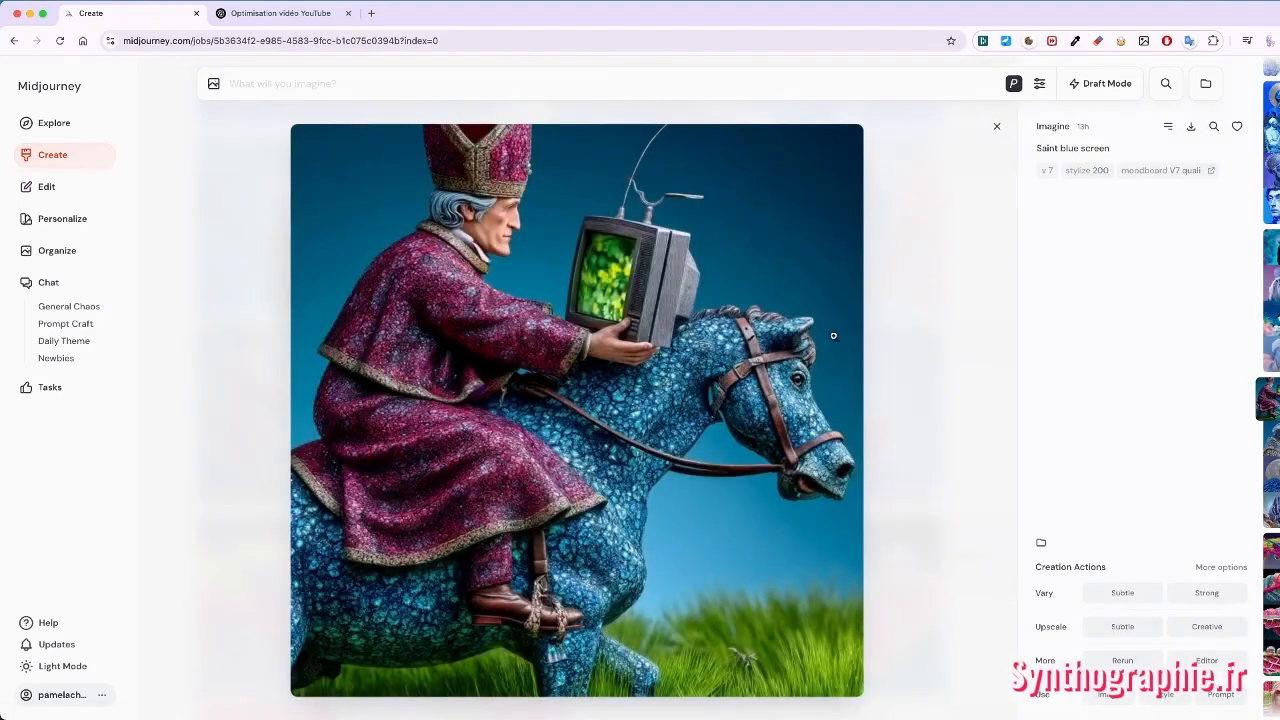
pyautogui.click(1276, 445)
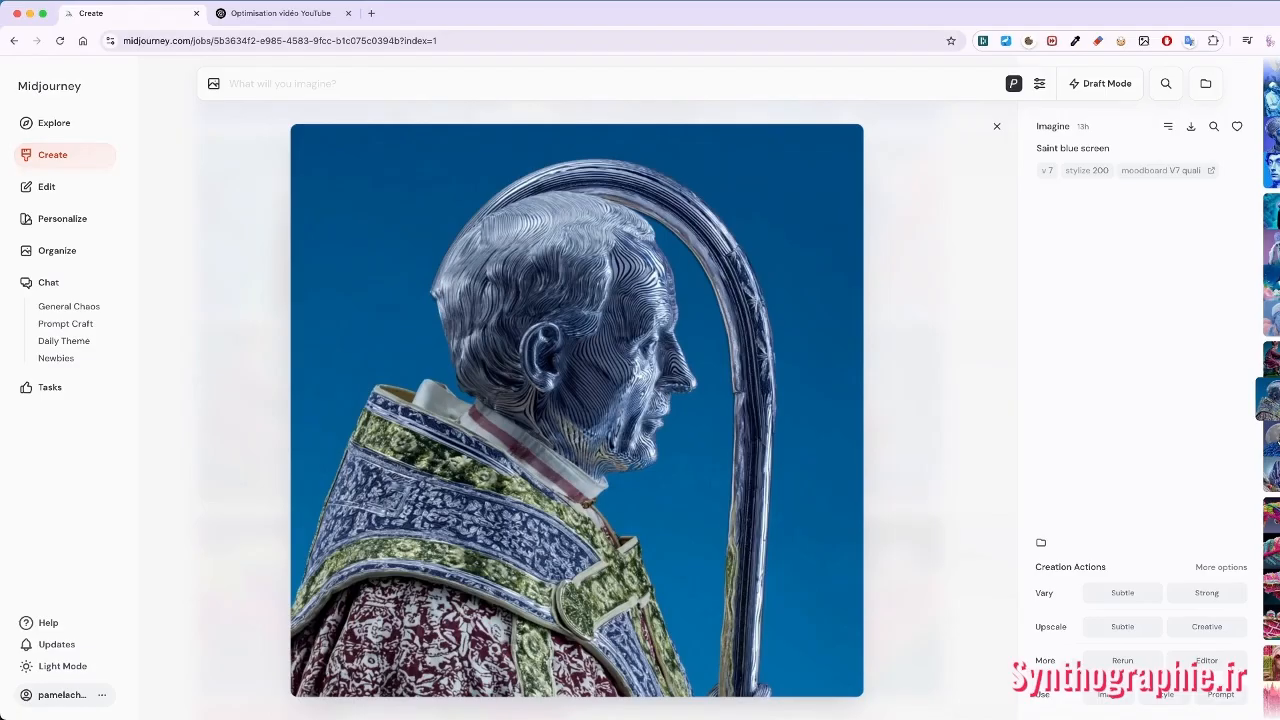
pyautogui.press('Right')
pyautogui.press('Right')
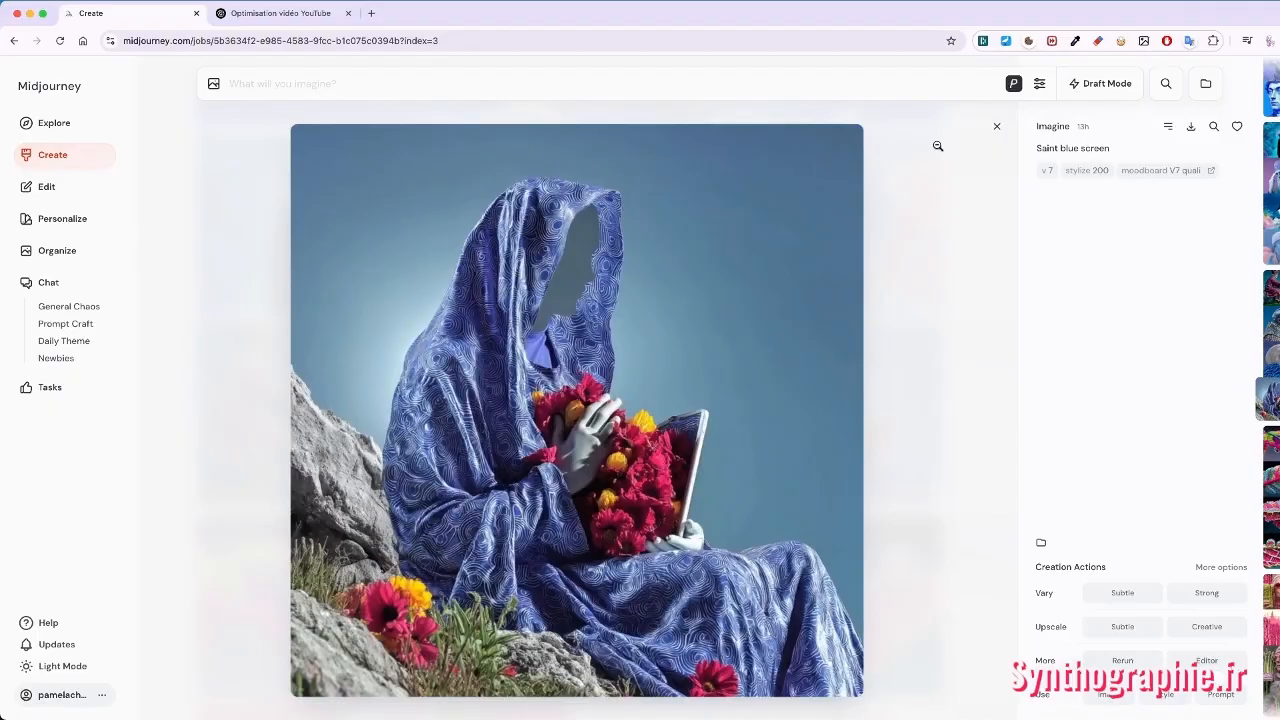
pyautogui.click(997, 129)
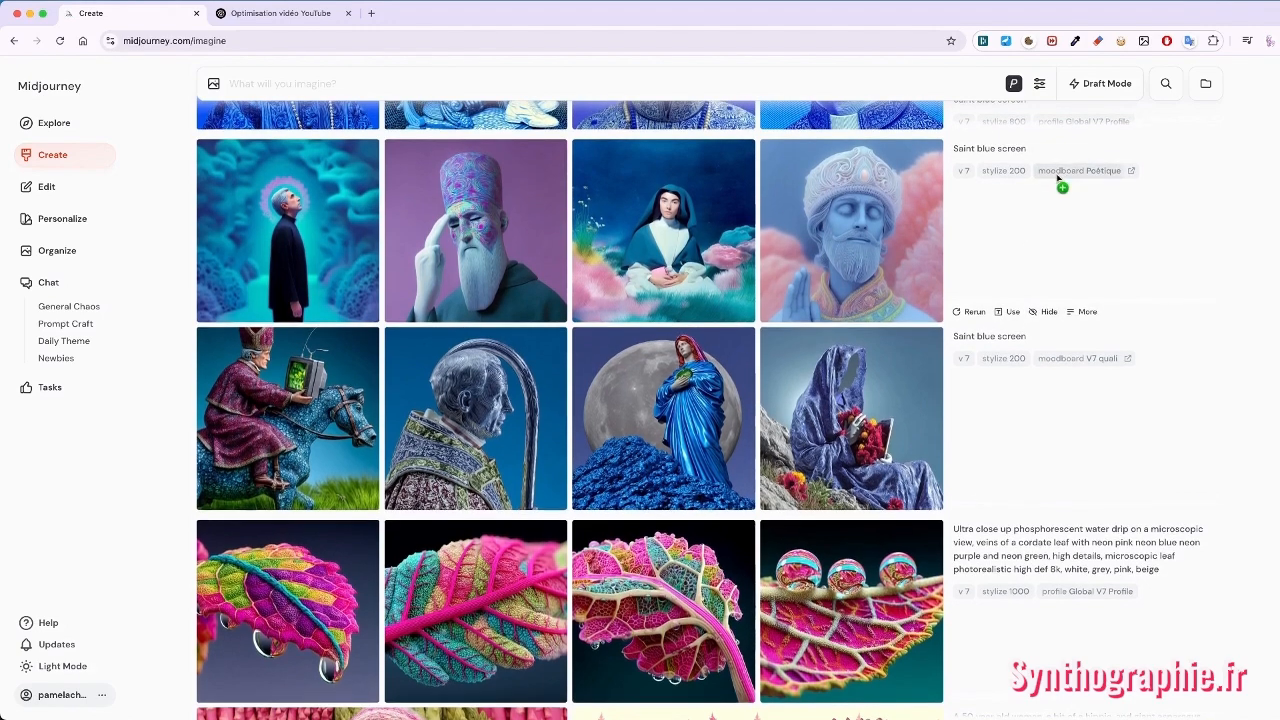
# - Examine the four "Saint blue screen" images made with the Poétique moodboard, and return to the gallery
pyautogui.click(309, 209)
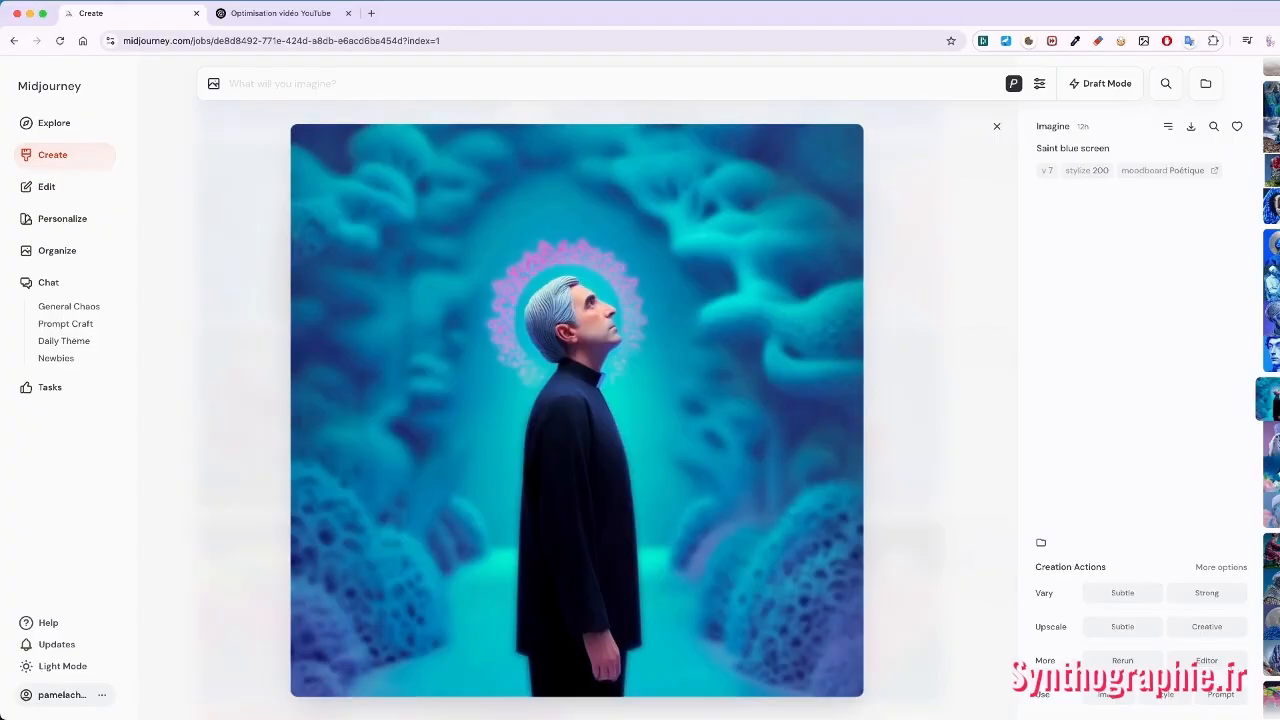
pyautogui.press('Right')
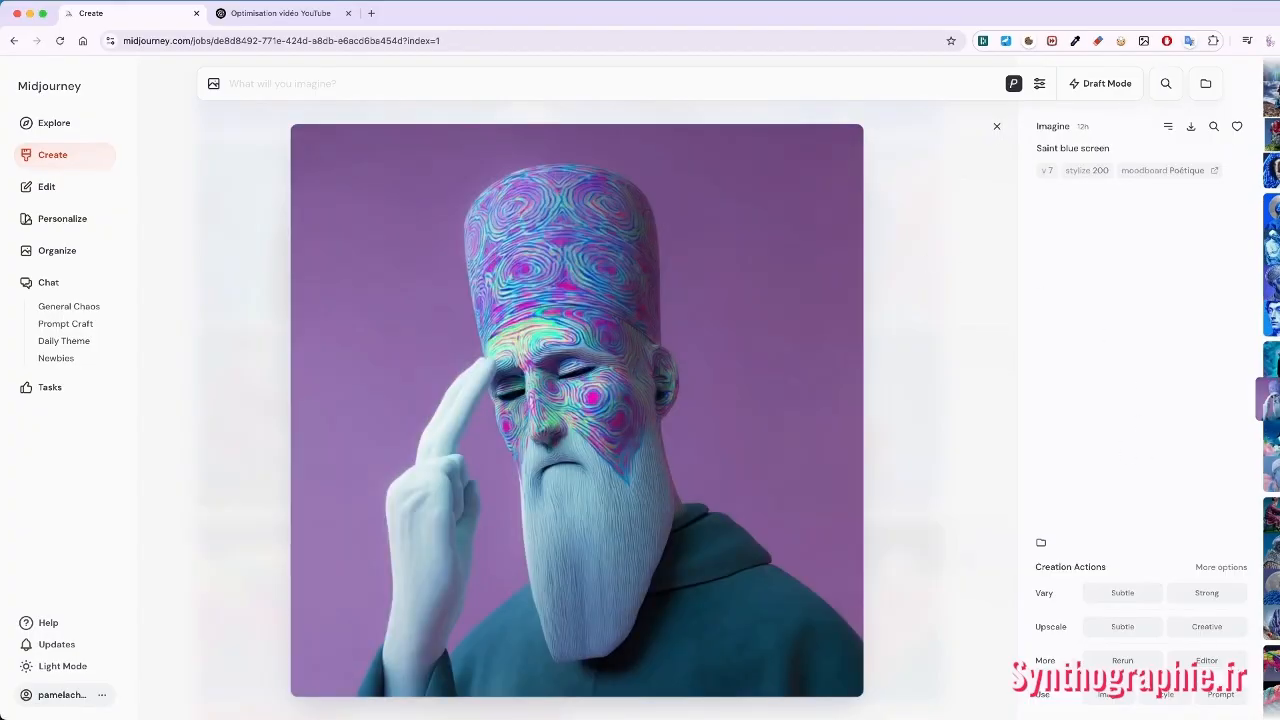
pyautogui.press('Right')
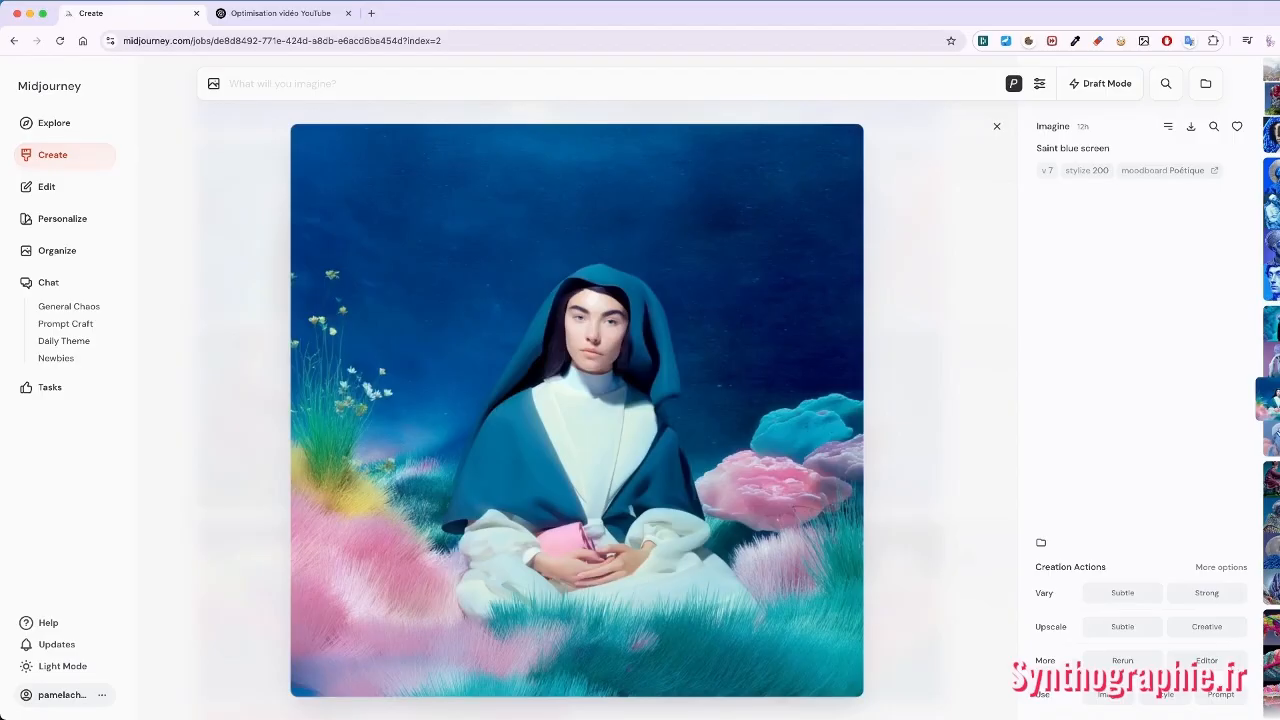
pyautogui.press('Right')
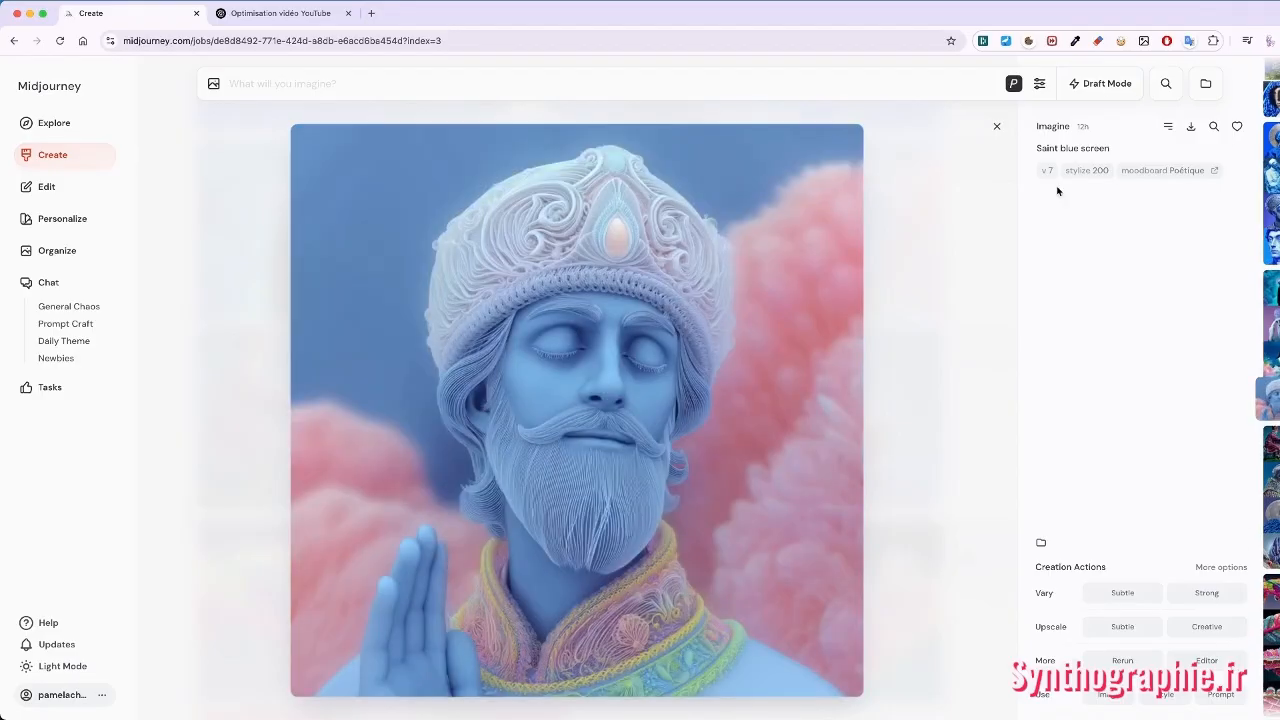
pyautogui.click(996, 129)
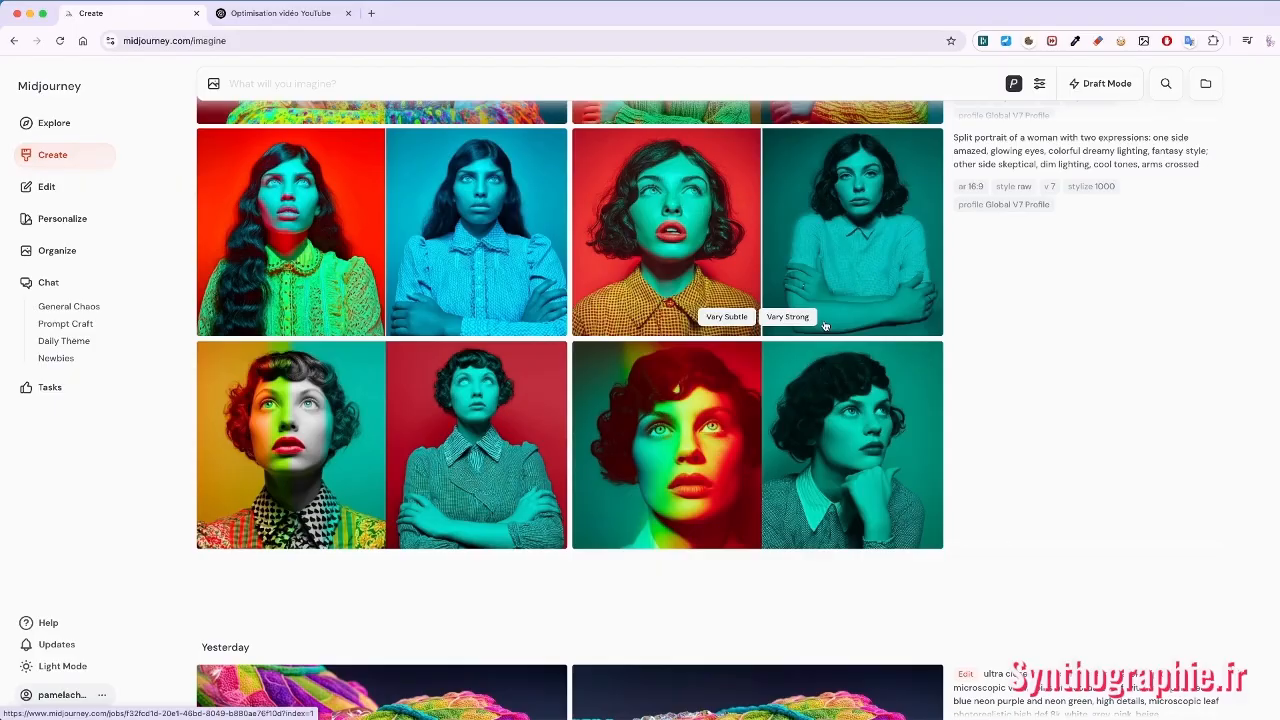
# - View the "MIDJOURNEY V7" thumbnail in ChatGPT, and return to Midjourney to compare it with the two-expression split portrait sets
pyautogui.click(280, 14)
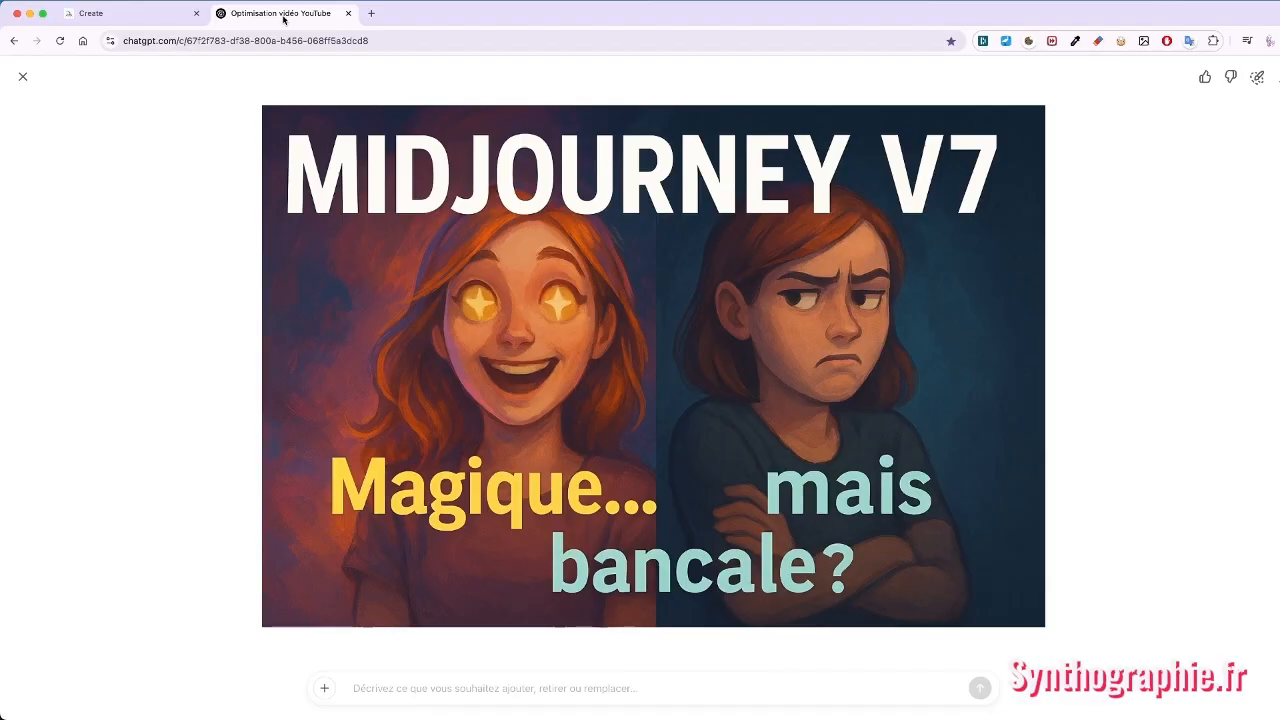
pyautogui.click(125, 13)
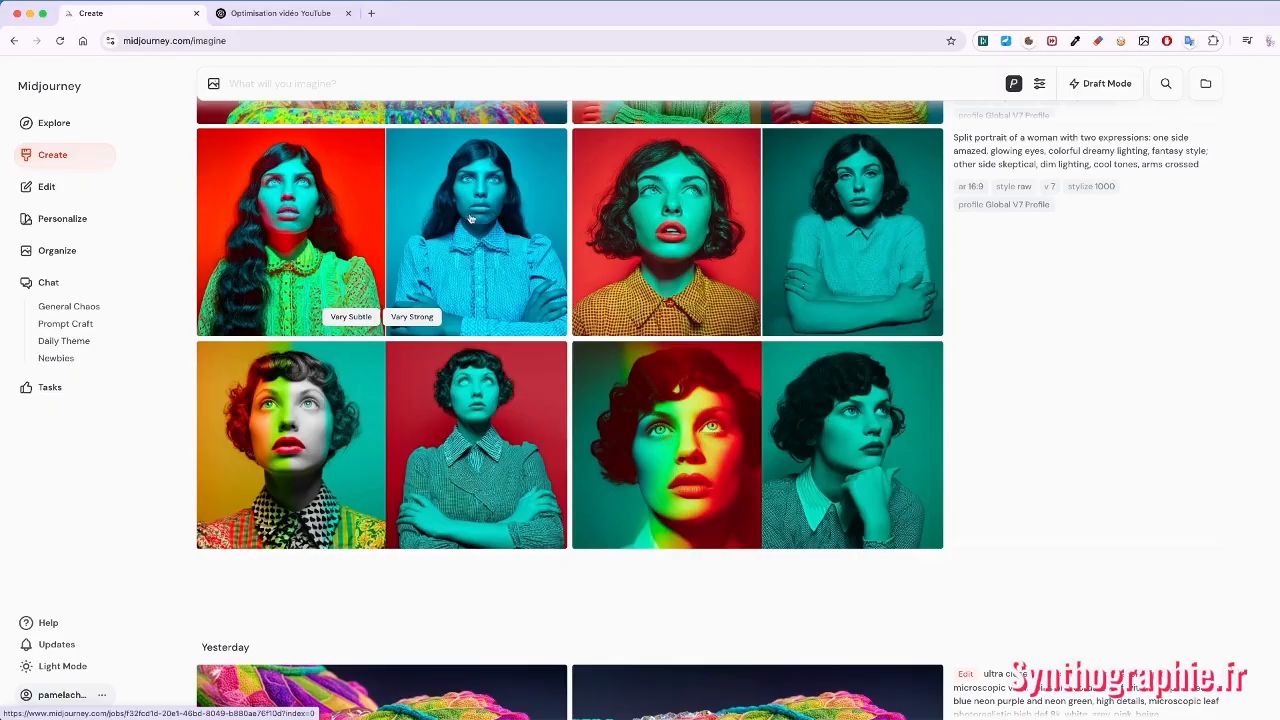
pyautogui.scroll(2, 490, 220)
pyautogui.scroll(5, 486, 224)
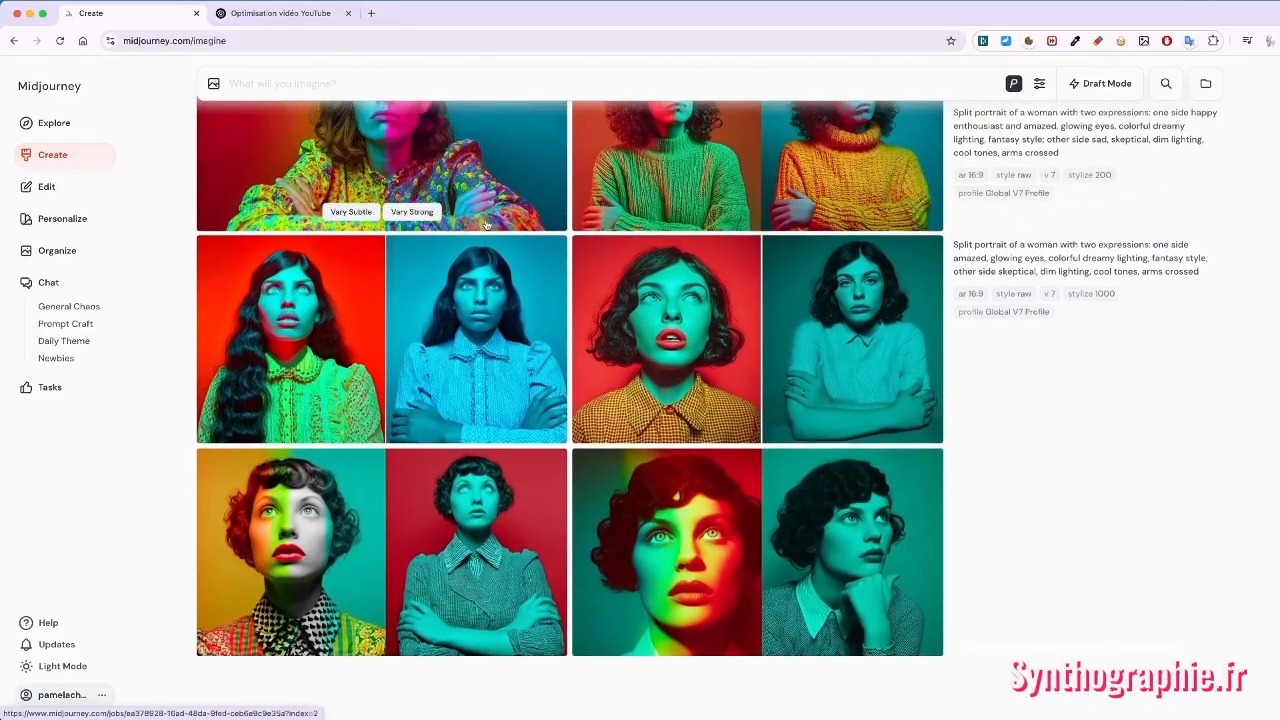
# - Compare the two-expression split portrait sets, and view the first two images made with the thumbnail as image reference at large size
pyautogui.scroll(5, 486, 224)
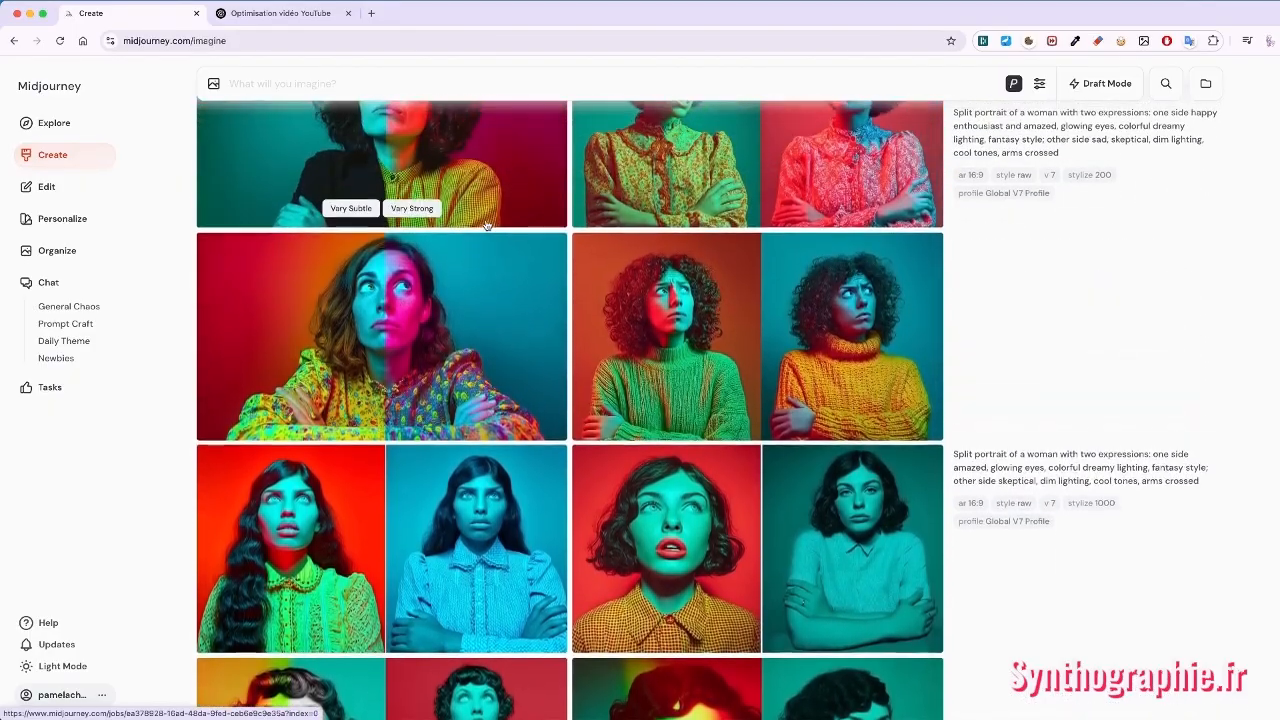
pyautogui.scroll(10, 486, 224)
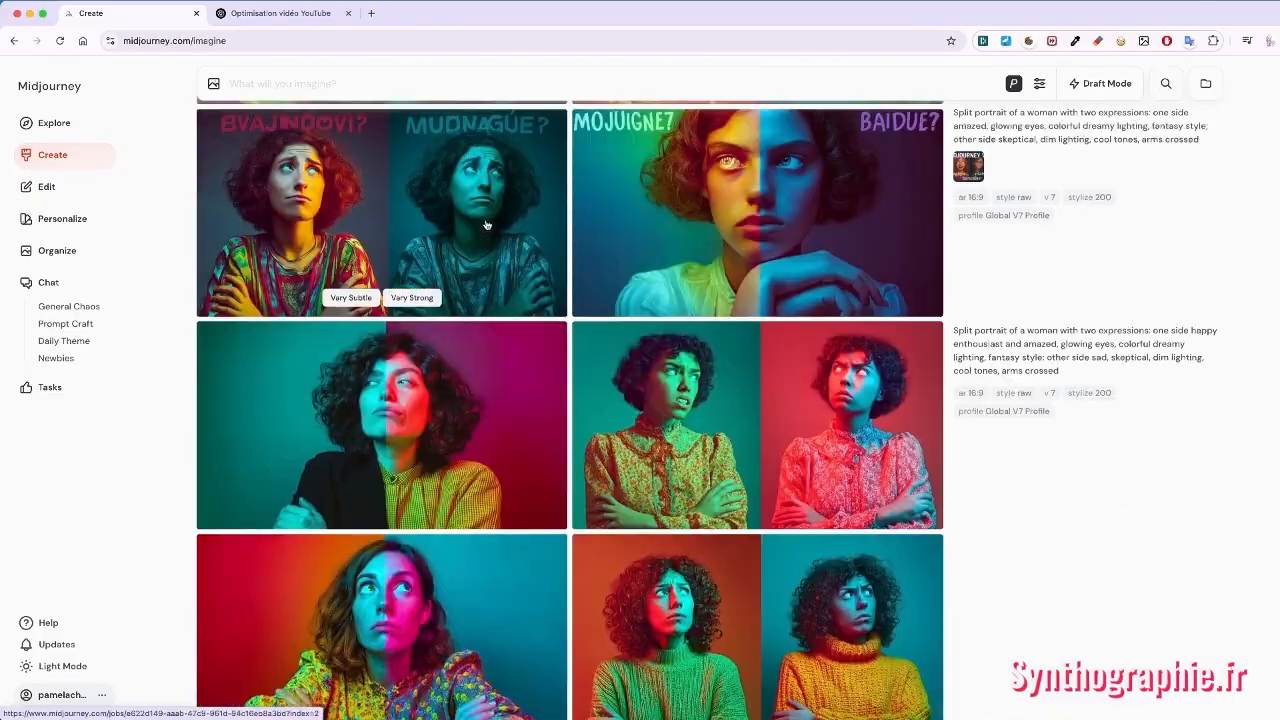
pyautogui.scroll(2, 486, 224)
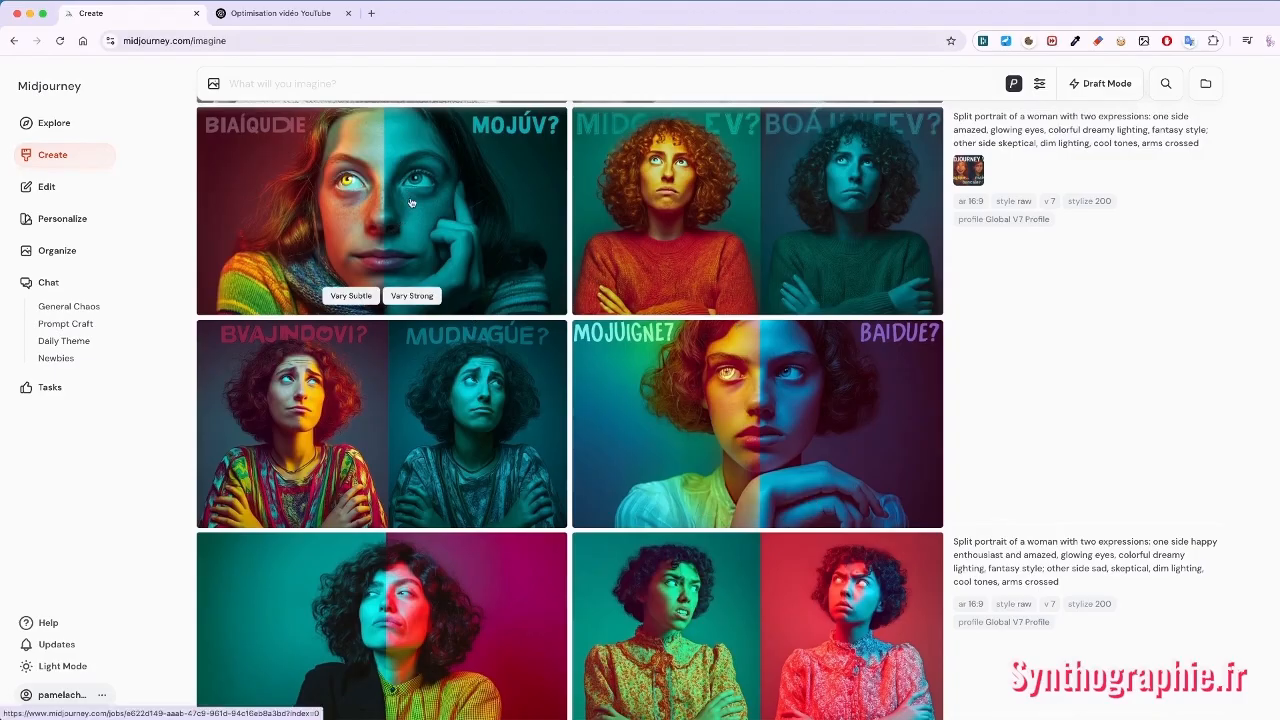
pyautogui.click(443, 199)
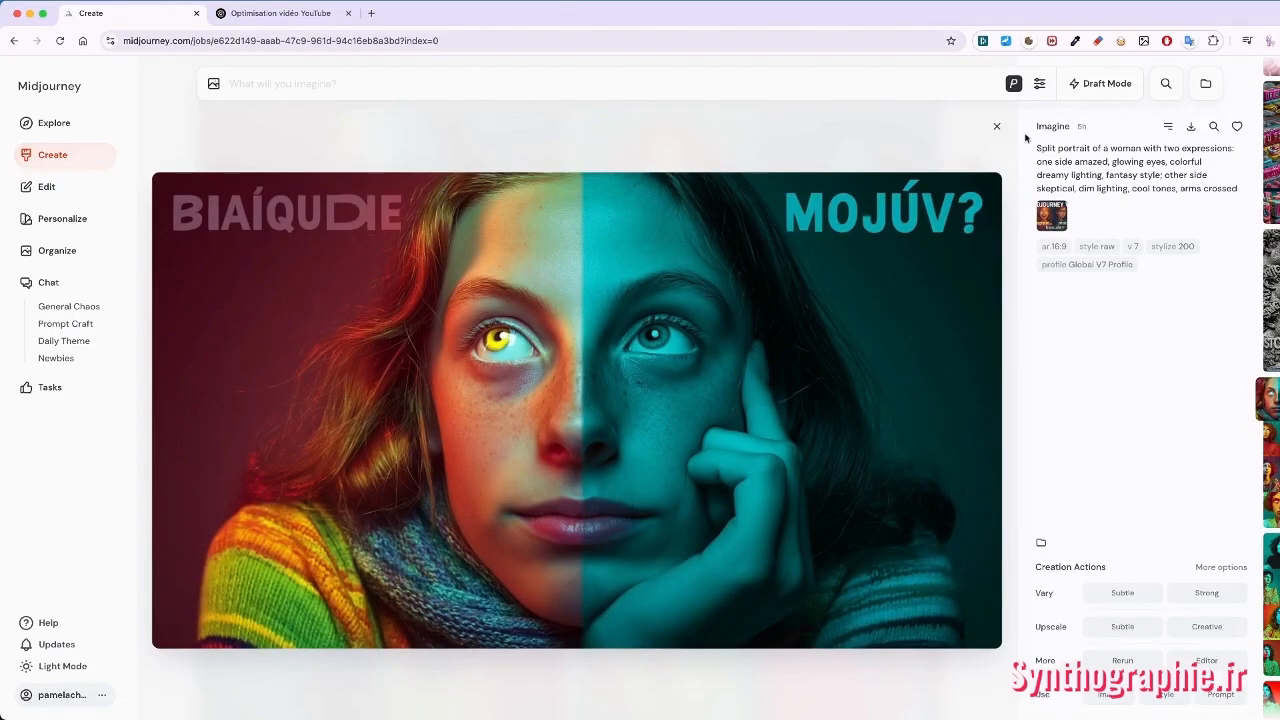
pyautogui.click(1270, 440)
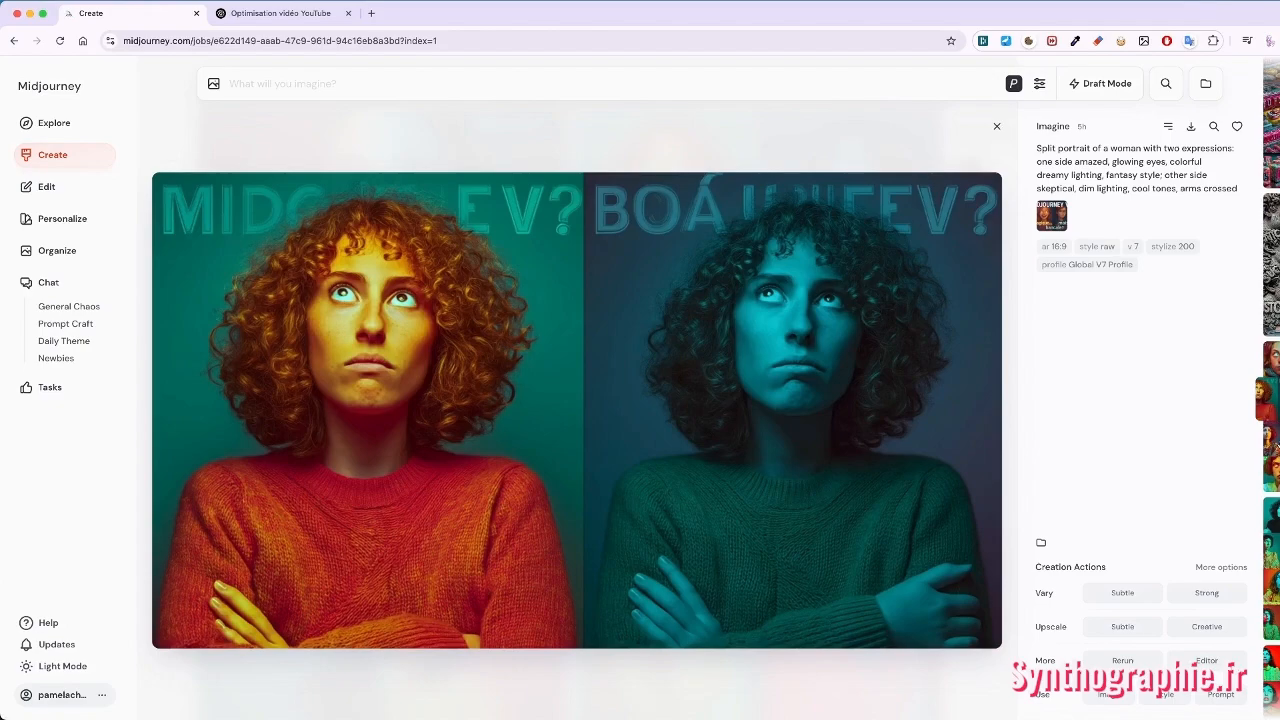
pyautogui.click(998, 129)
pyautogui.moveTo(736, 245)
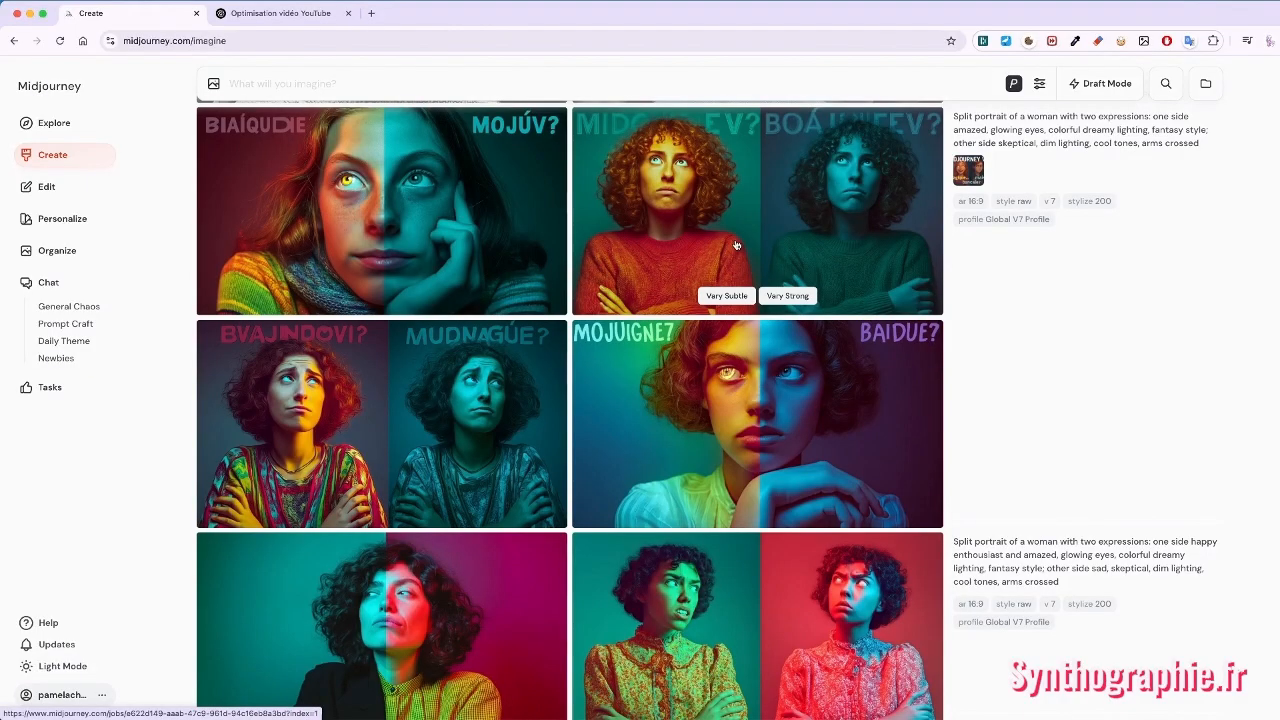
# - Examine the first Scrabble image made for the text "TU ES FORMIDABLE" at large size, and return to the gallery
pyautogui.scroll(10, 710, 290)
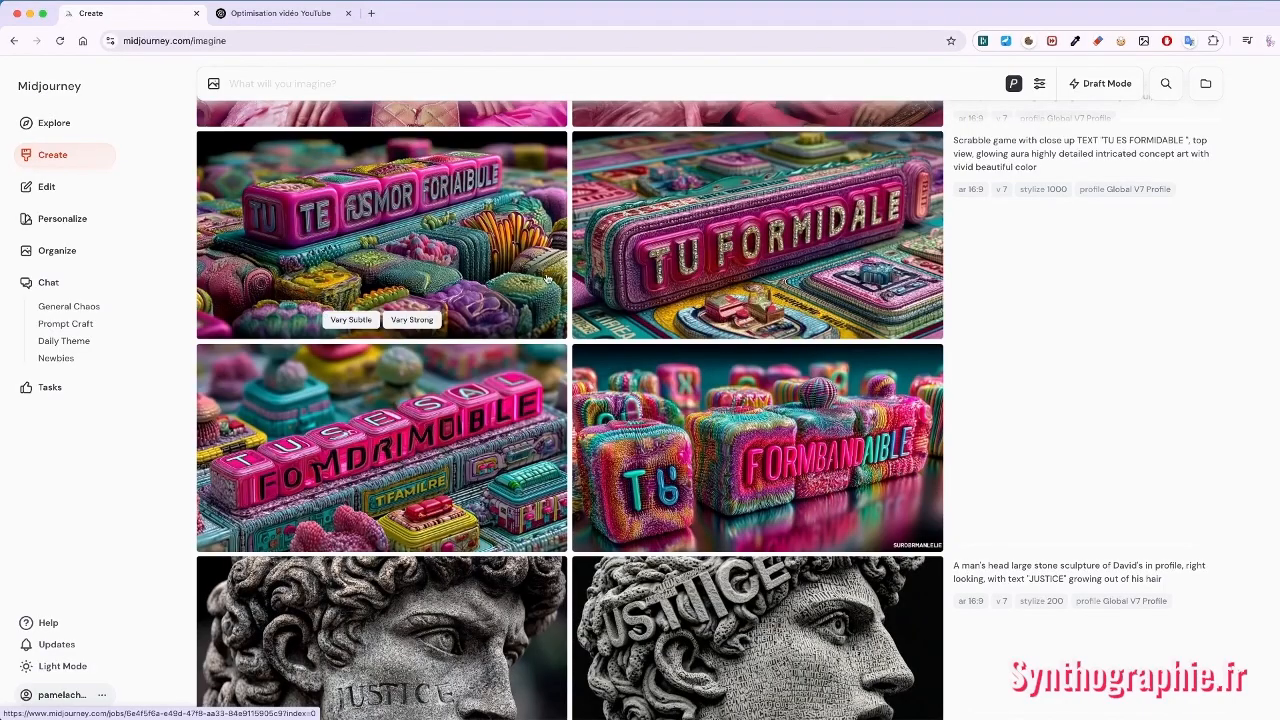
pyautogui.click(392, 211)
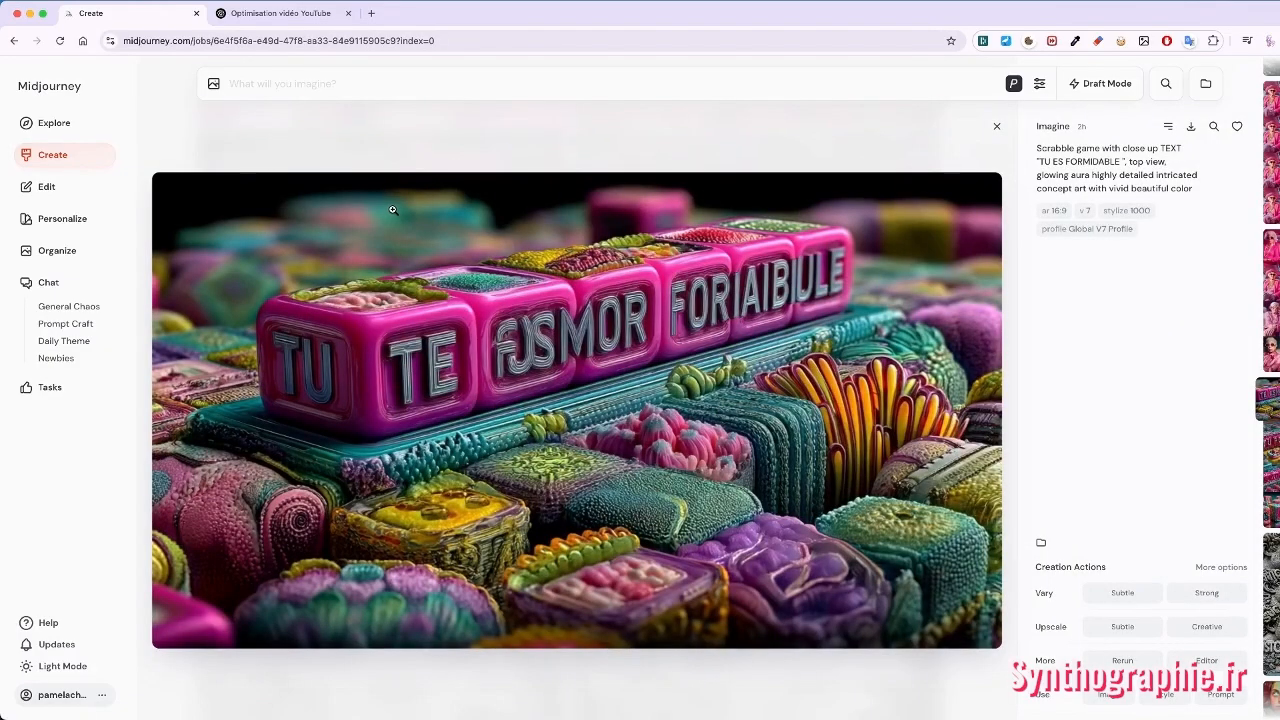
pyautogui.press('Escape')
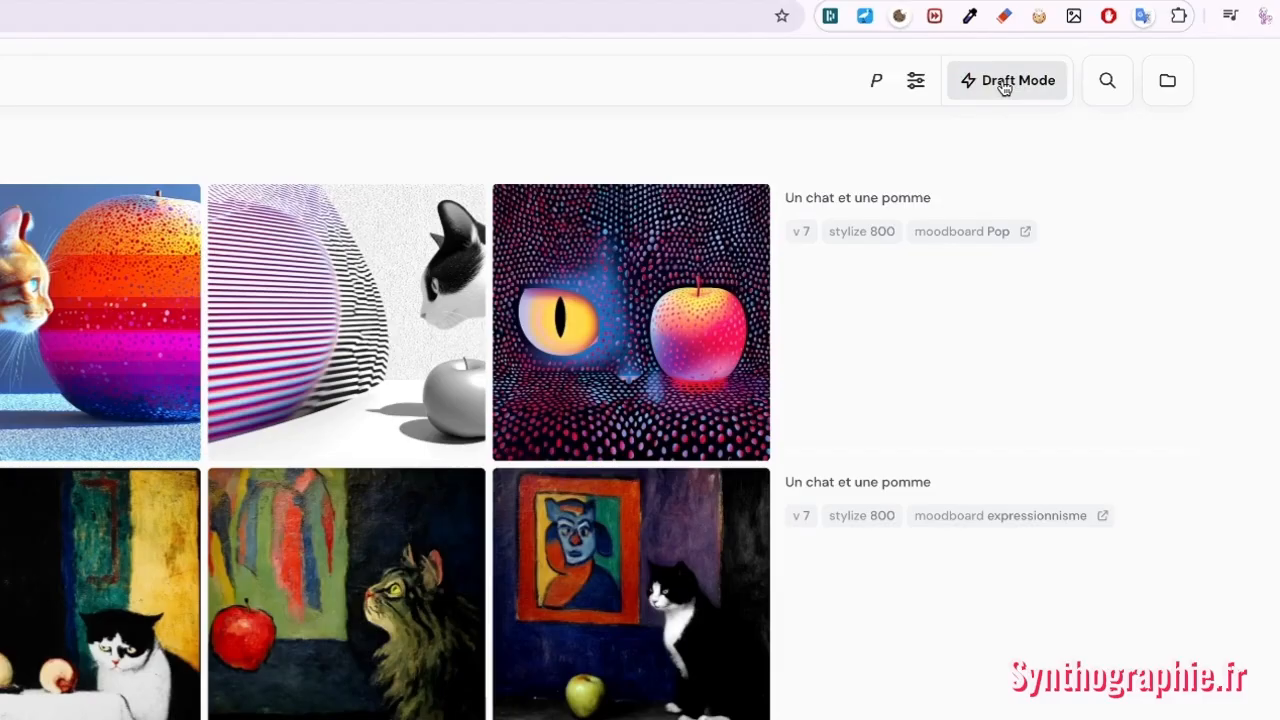
# - Turn on Draft Mode and enable personalization with the Global V7 Profile
pyautogui.click(1005, 89)
pyautogui.click(915, 85)
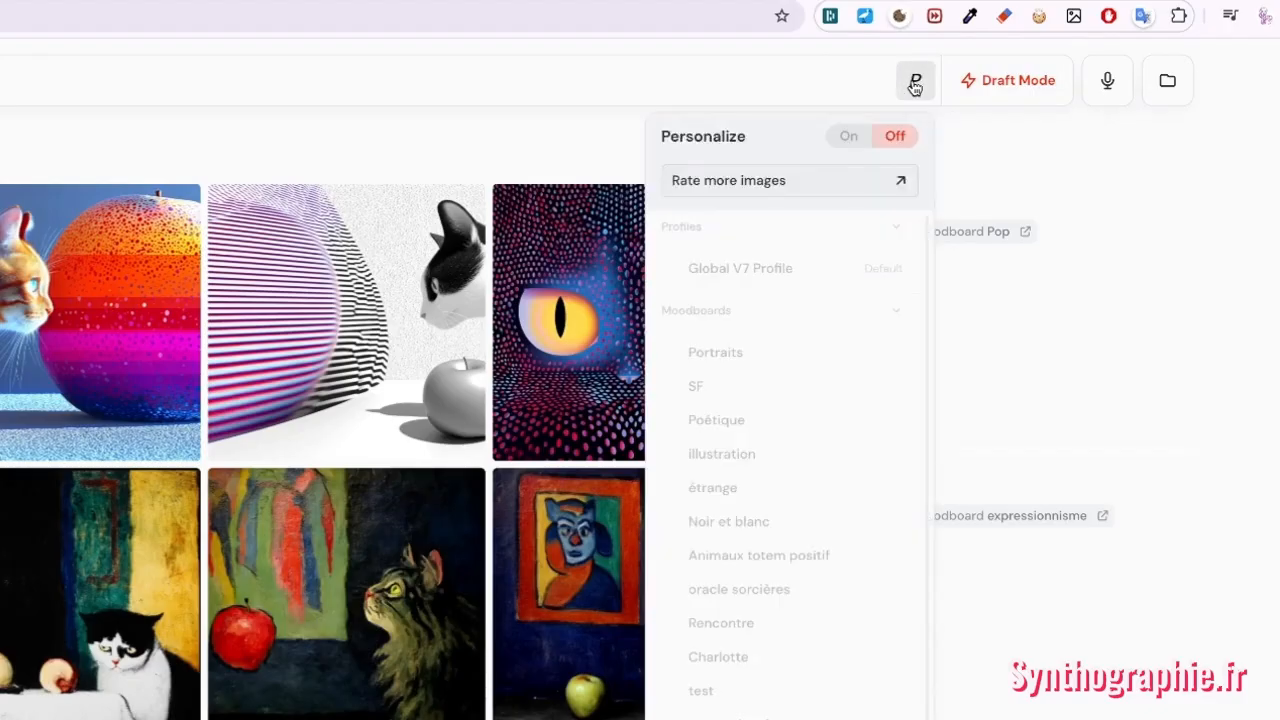
pyautogui.click(850, 140)
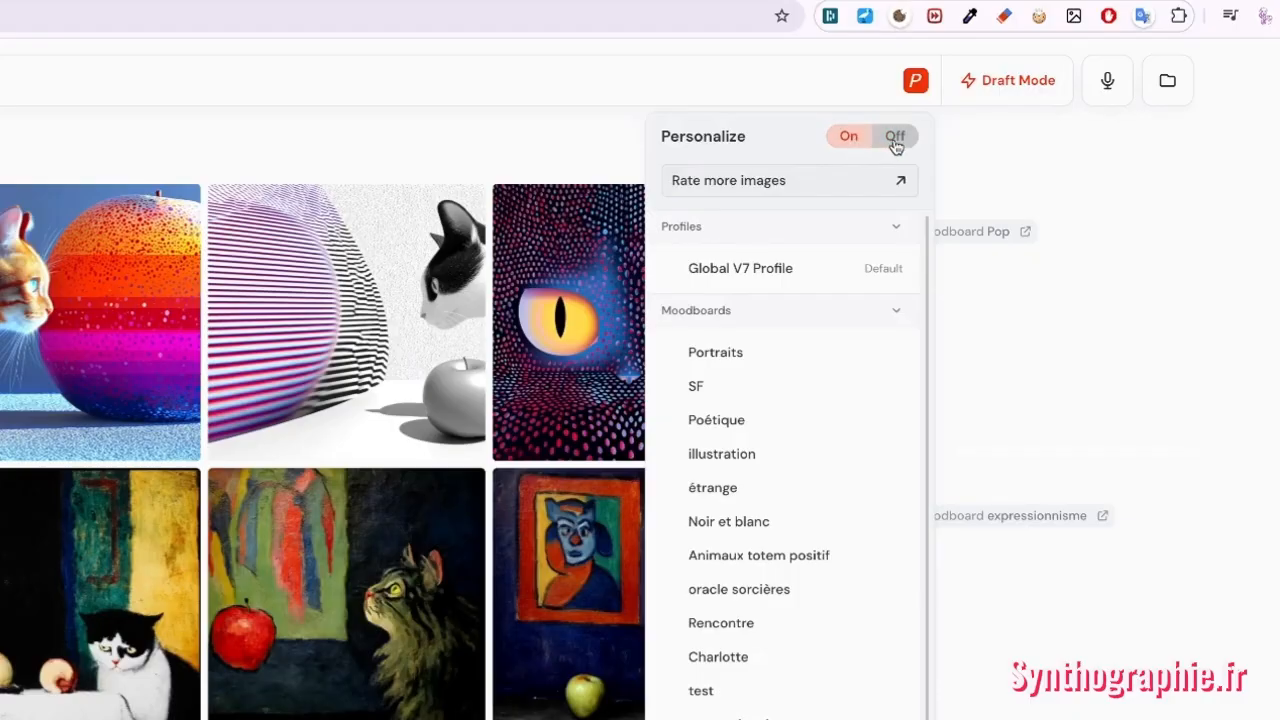
pyautogui.click(766, 266)
# - Create draft images by voice of a 10-year-old girl in a red dress and hat in a wheat field, including Van Gogh and unicorn versions
pyautogui.click(1106, 86)
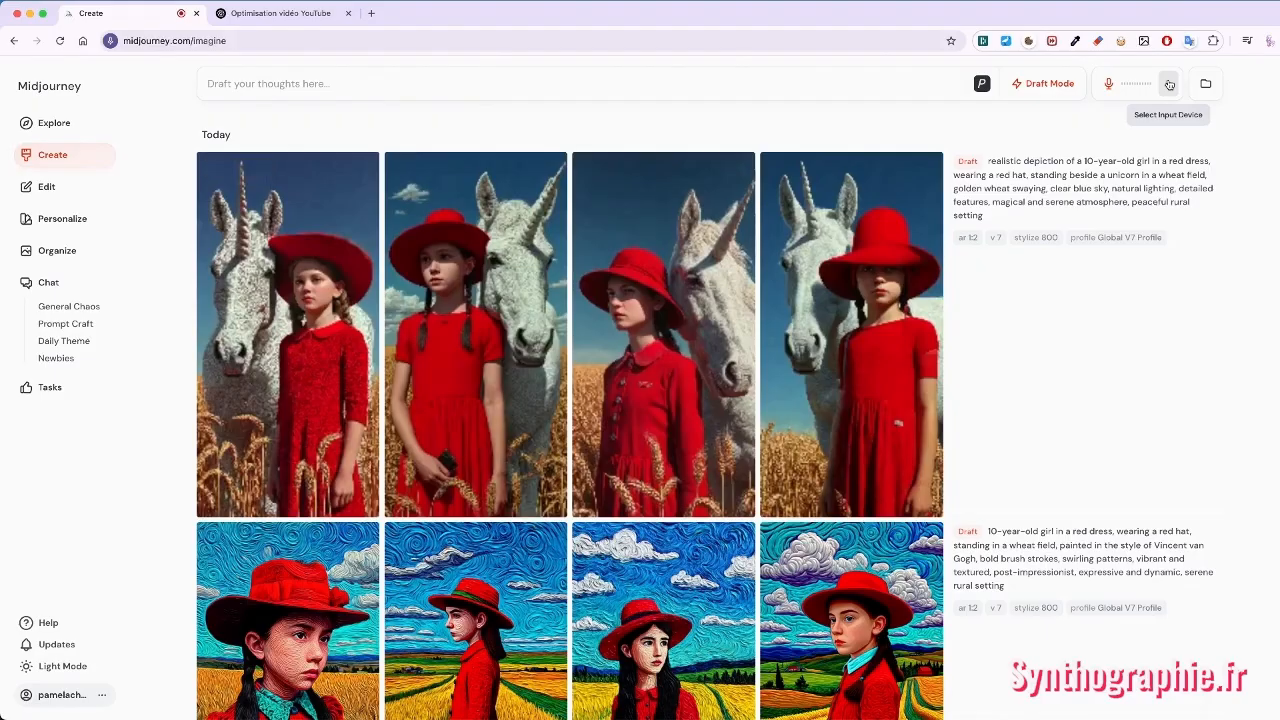
pyautogui.click(1108, 86)
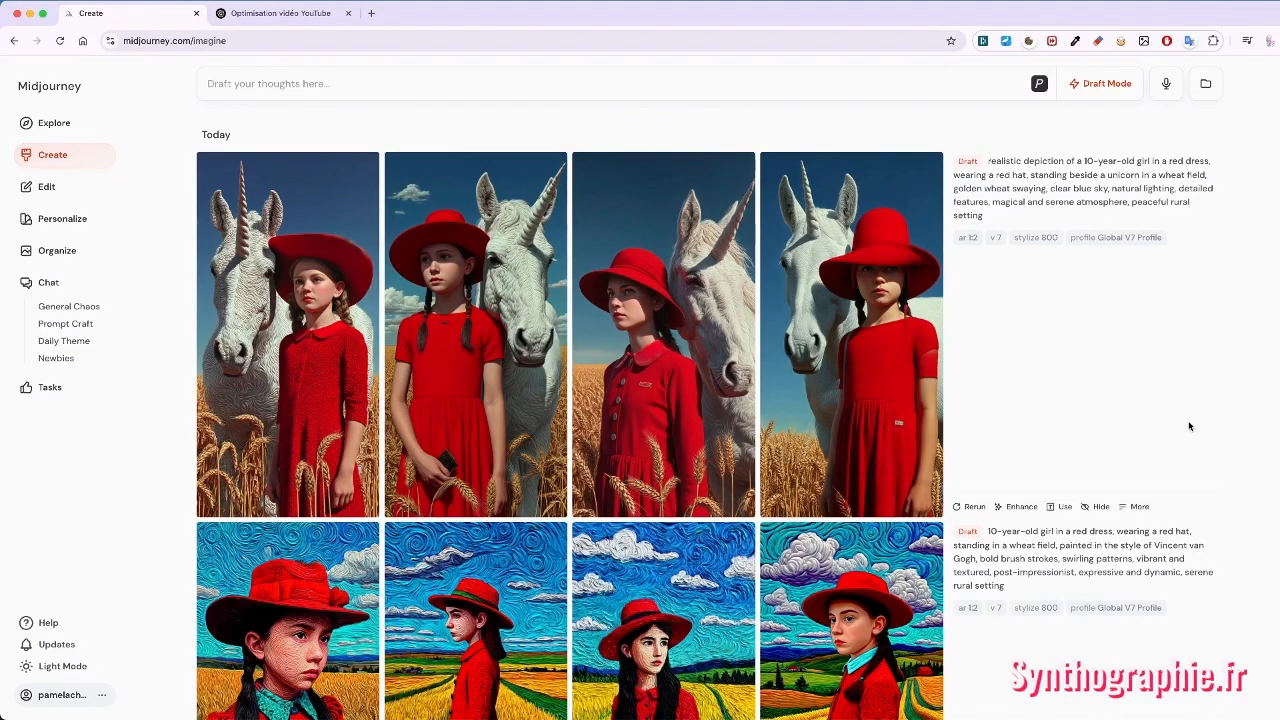
# - Review the draft sets of the girl in red, and view the third head-to-toe portrait draft at large size
pyautogui.moveTo(810, 340)
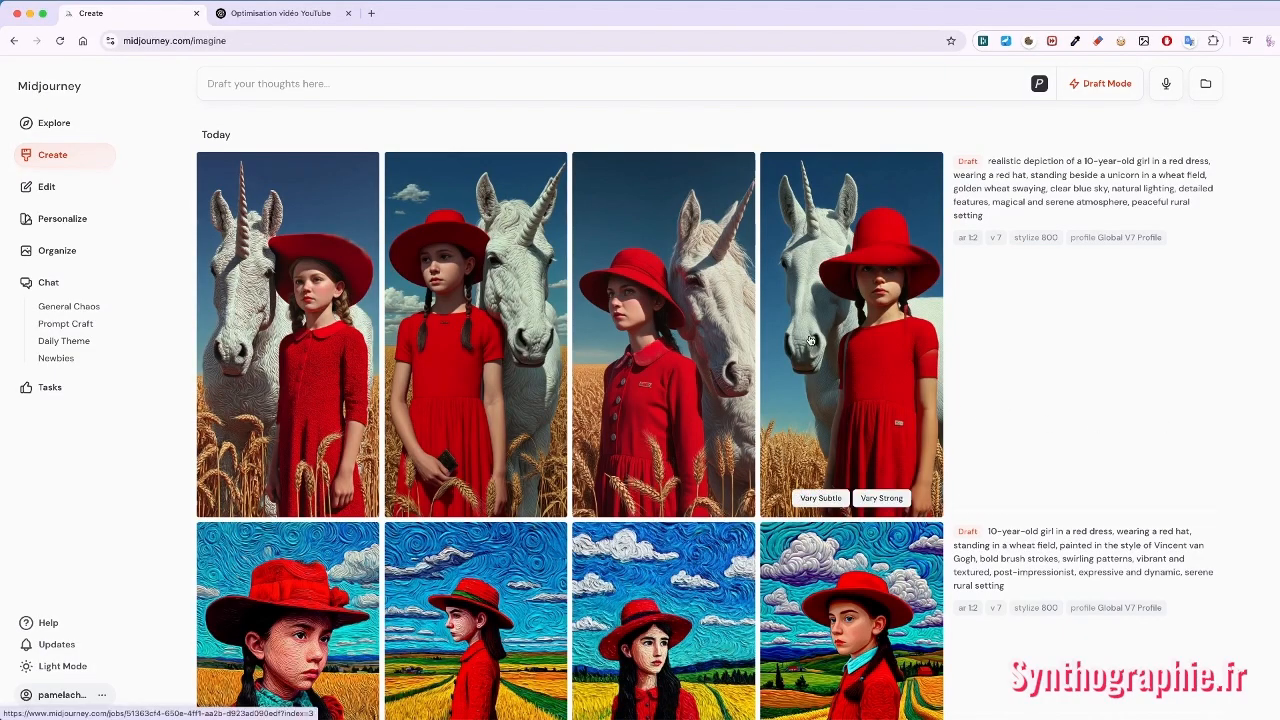
pyautogui.scroll(-3, 810, 340)
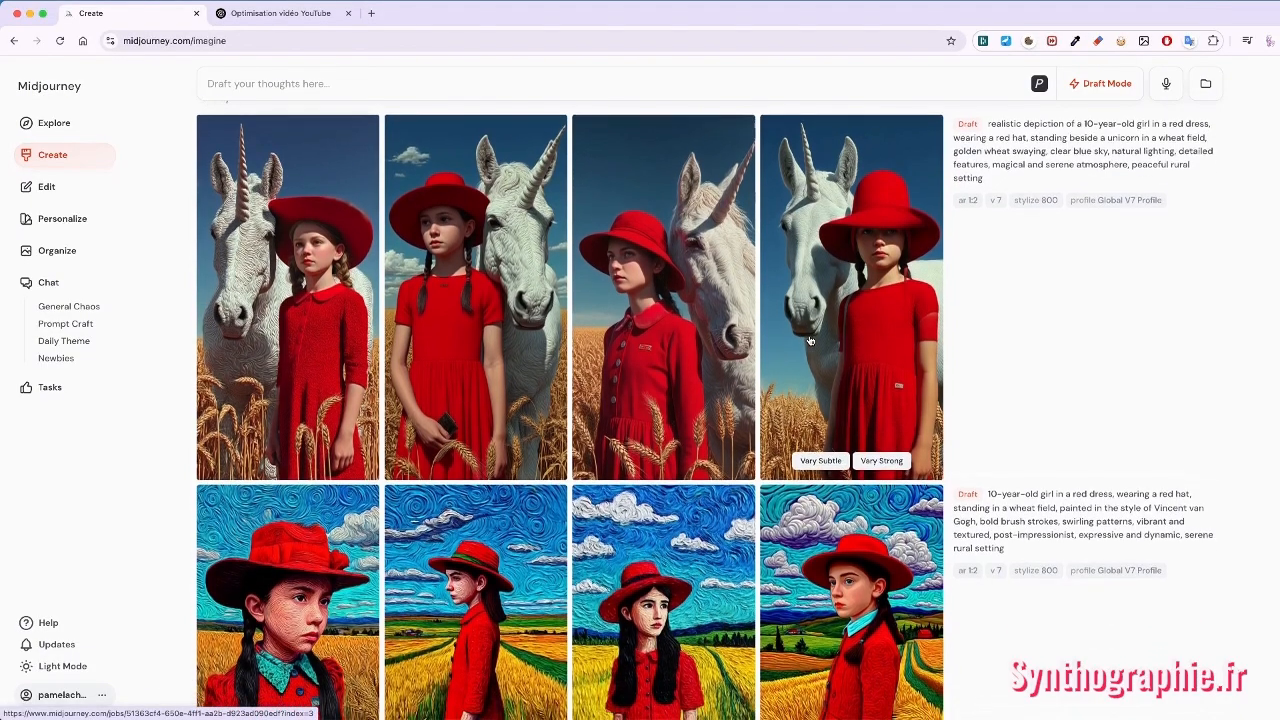
pyautogui.scroll(-1, 810, 340)
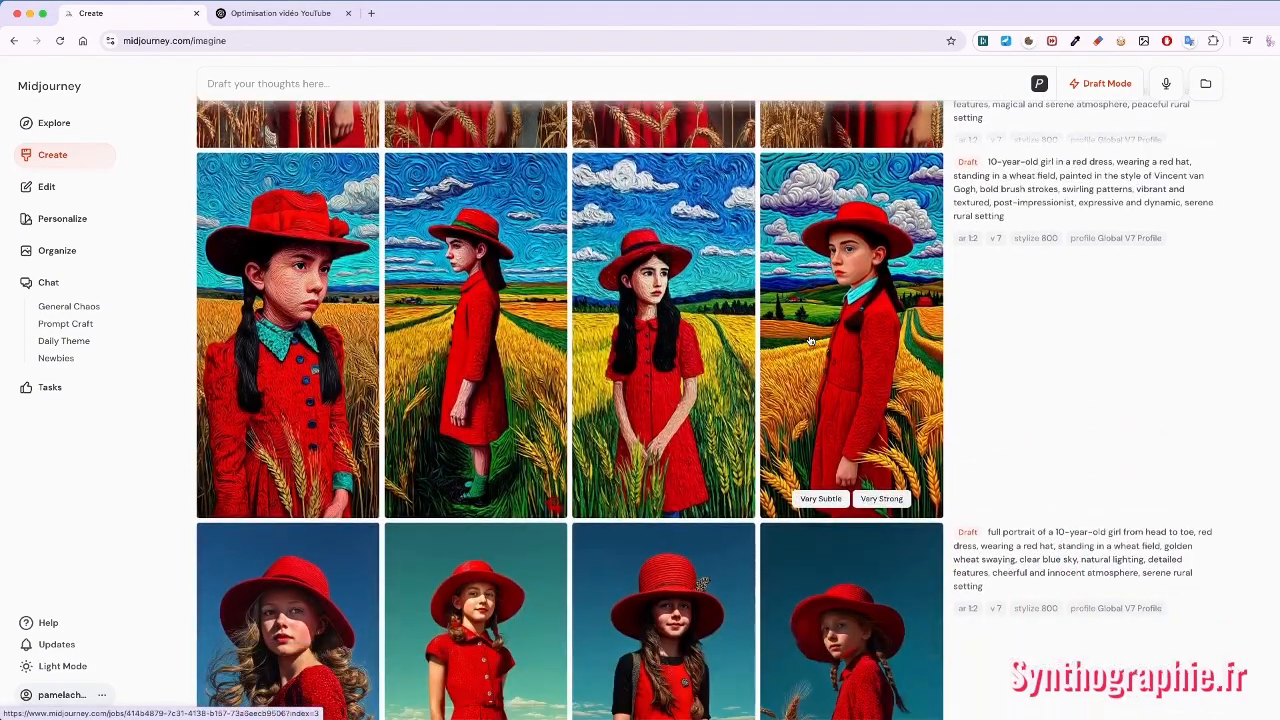
pyautogui.scroll(-4, 810, 340)
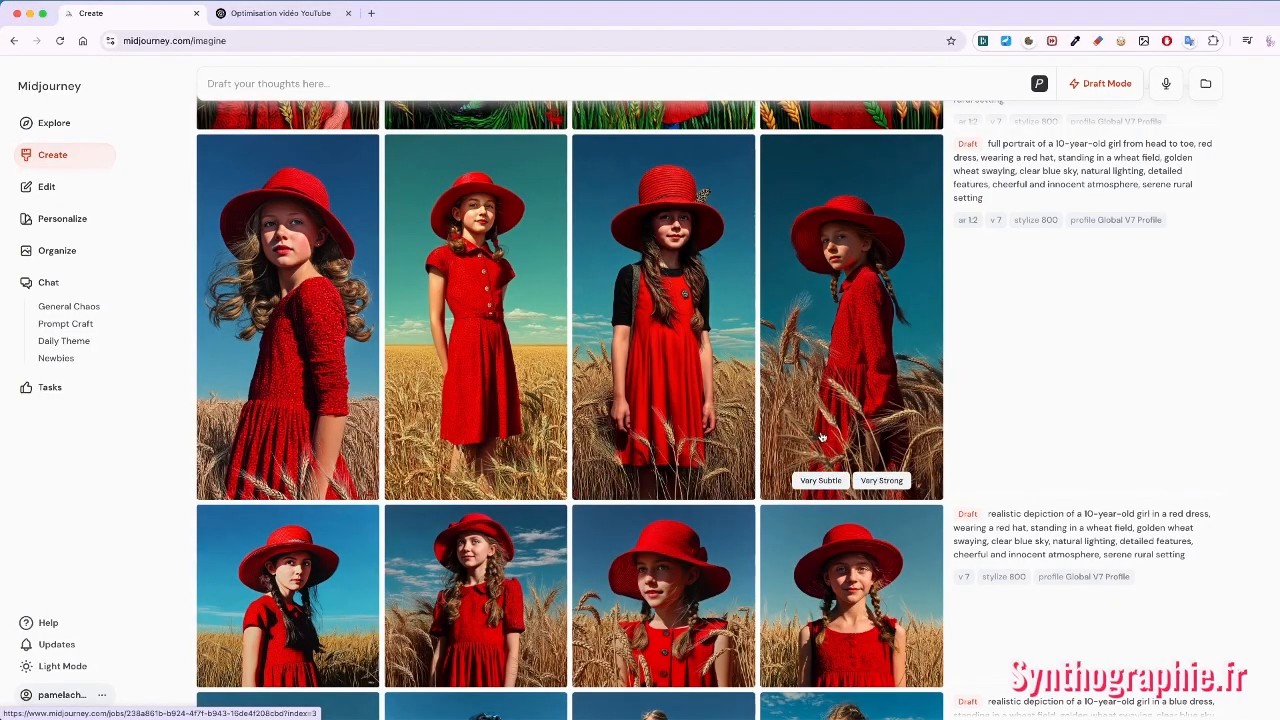
pyautogui.moveTo(1022, 491)
pyautogui.click(664, 311)
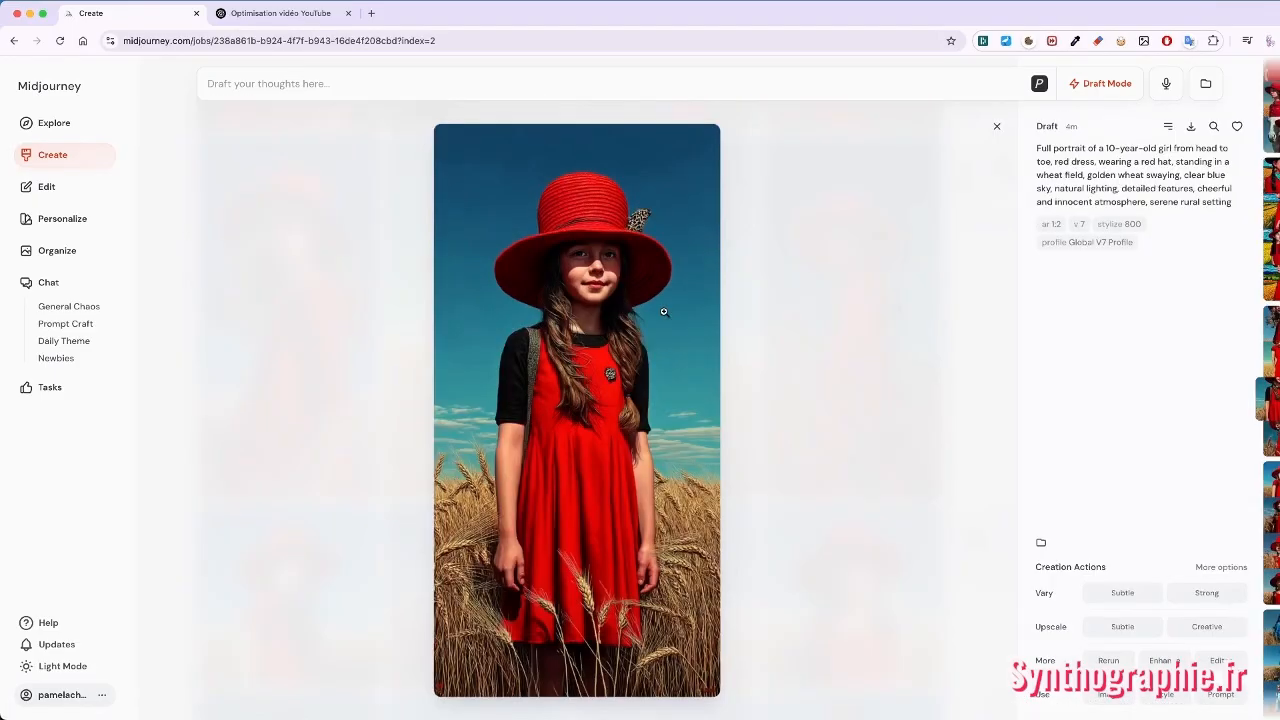
pyautogui.click(996, 126)
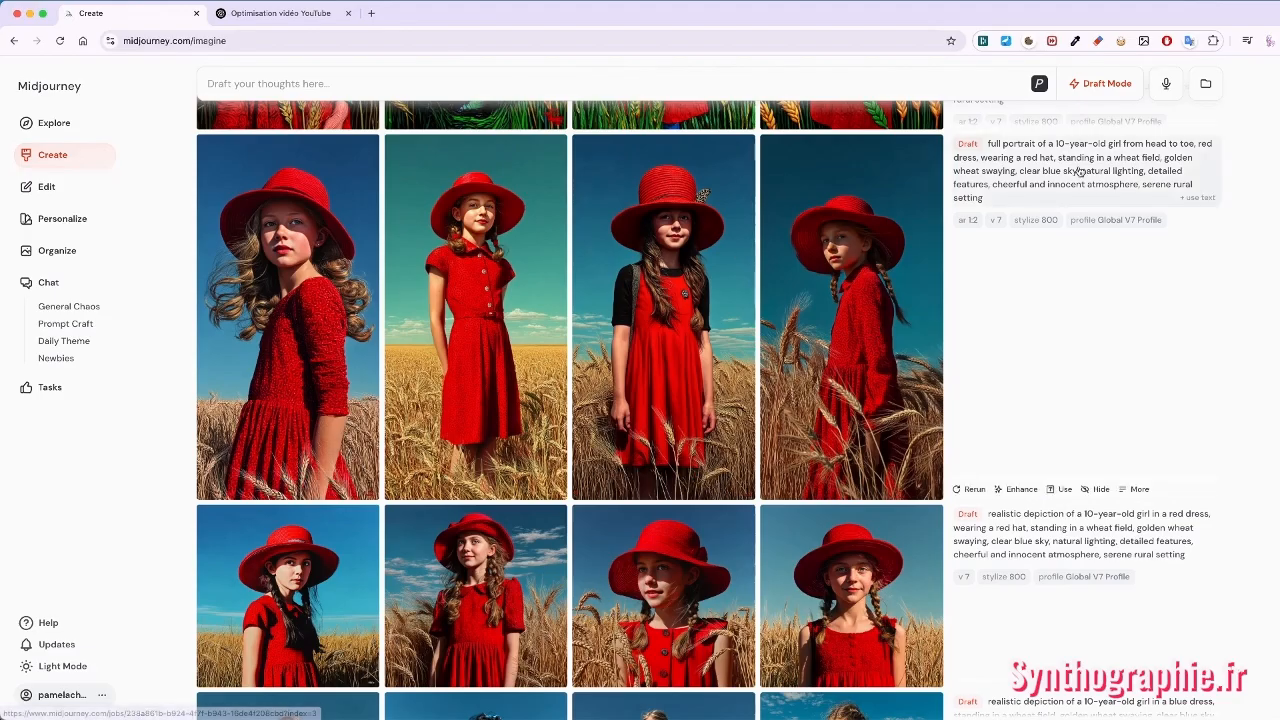
# - Examine the first image of the non-draft head-to-toe portrait set at large size, and return to the gallery
pyautogui.scroll(10, 676, 357)
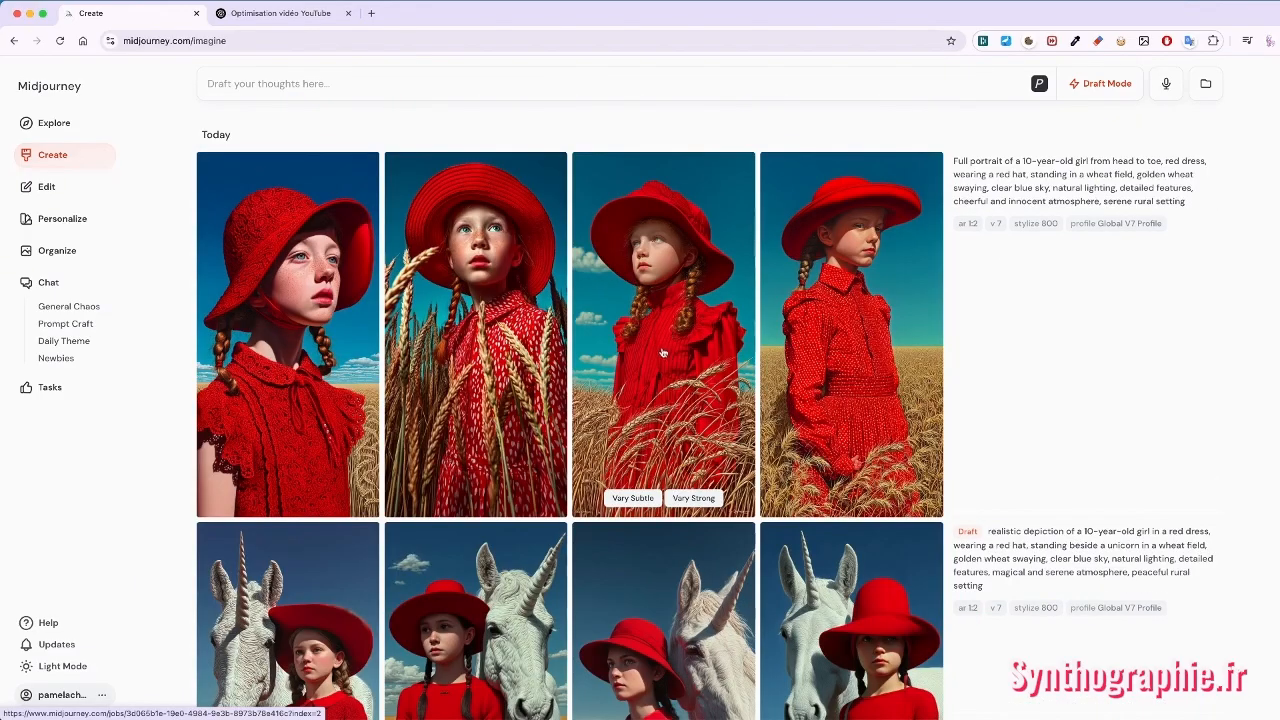
pyautogui.click(313, 292)
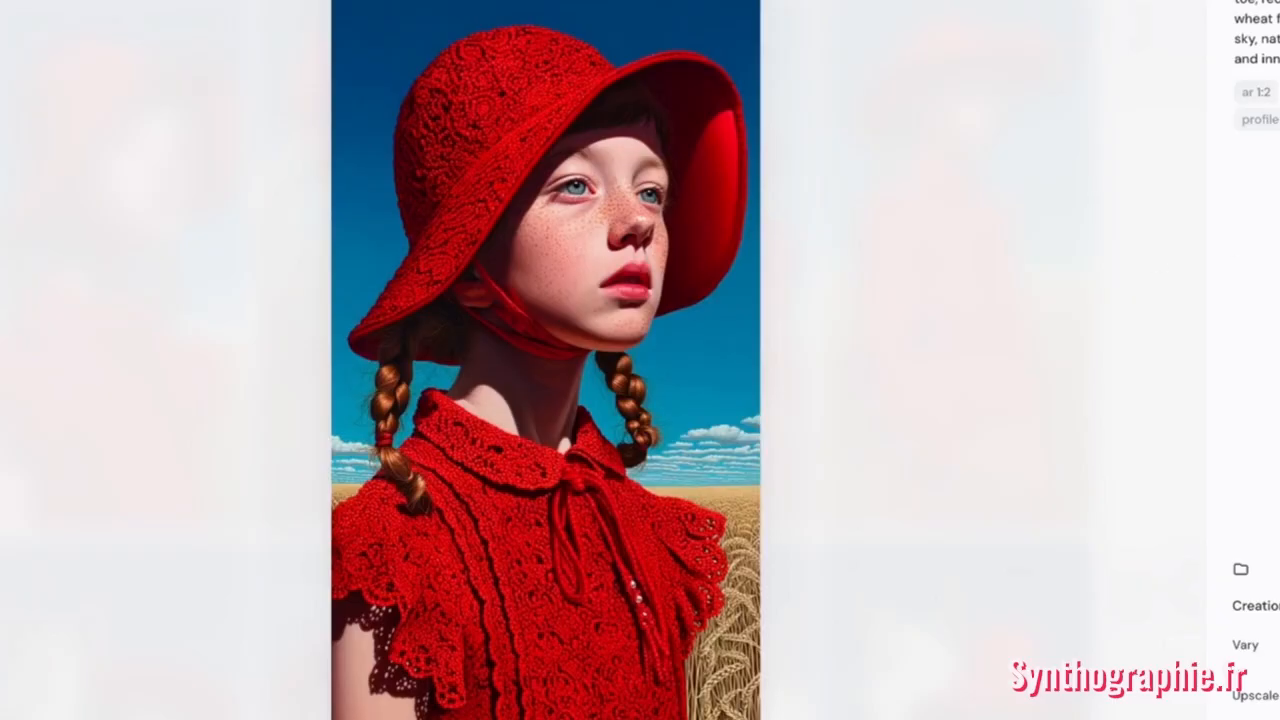
pyautogui.press('Right')
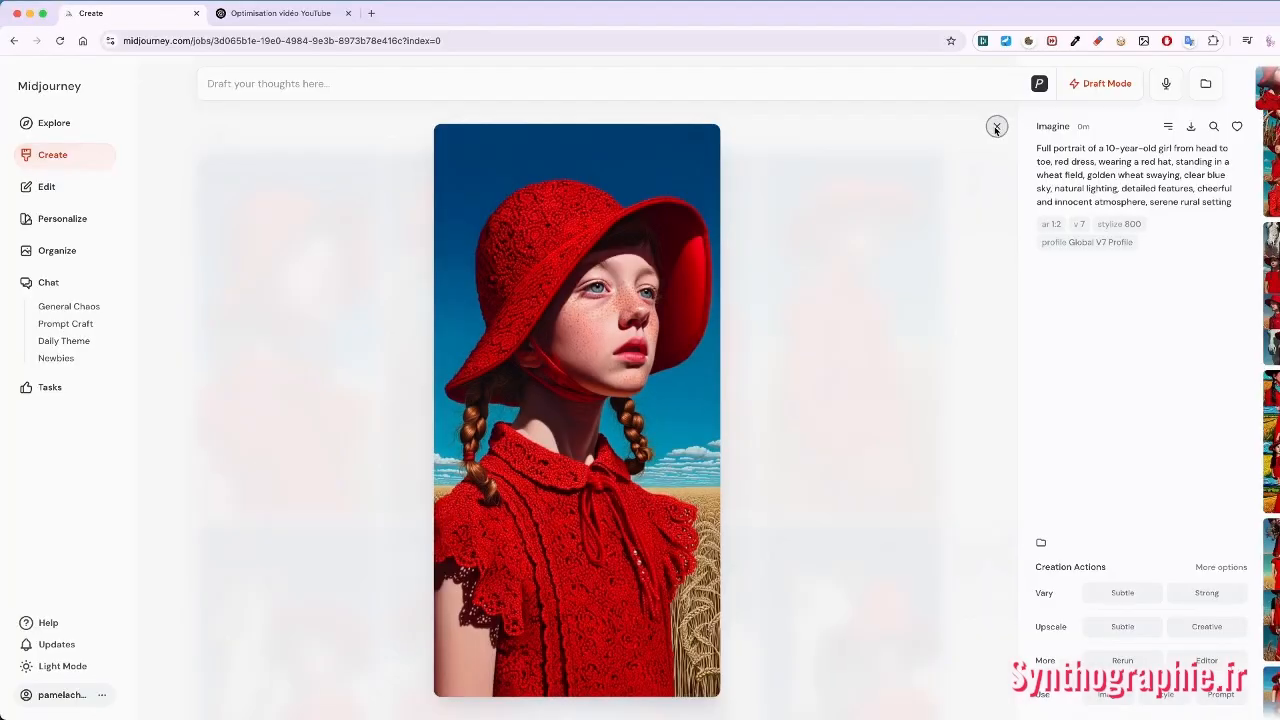
pyautogui.click(996, 128)
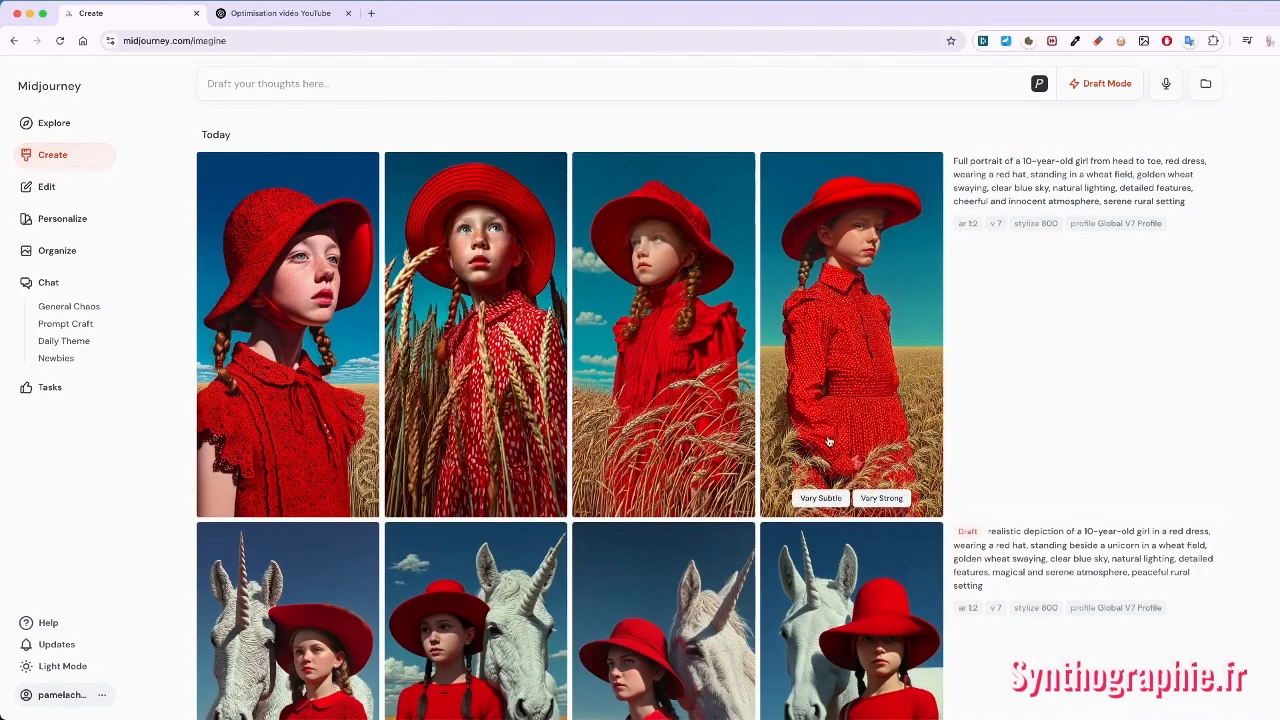
# - Open the third draft head-to-toe portrait, with the black sleeves, as a full-size image in a new browser tab
pyautogui.scroll(-10, 830, 445)
pyautogui.scroll(-3, 828, 440)
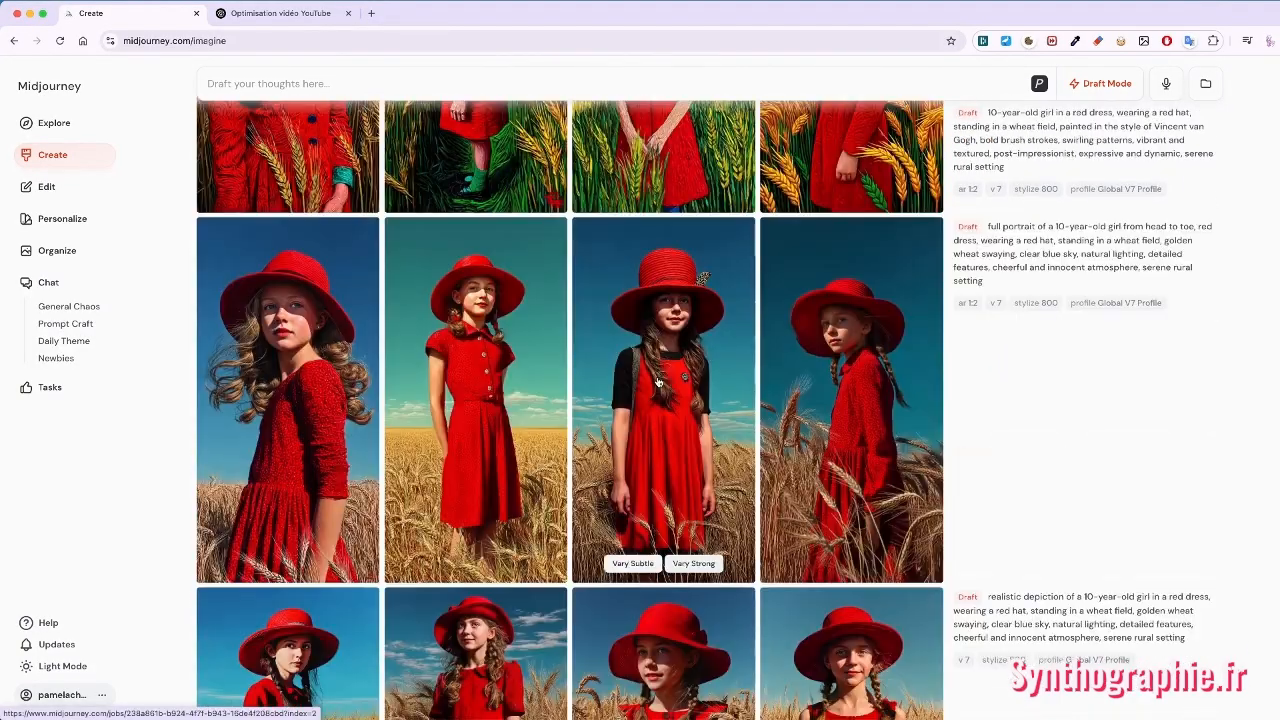
pyautogui.click(658, 363)
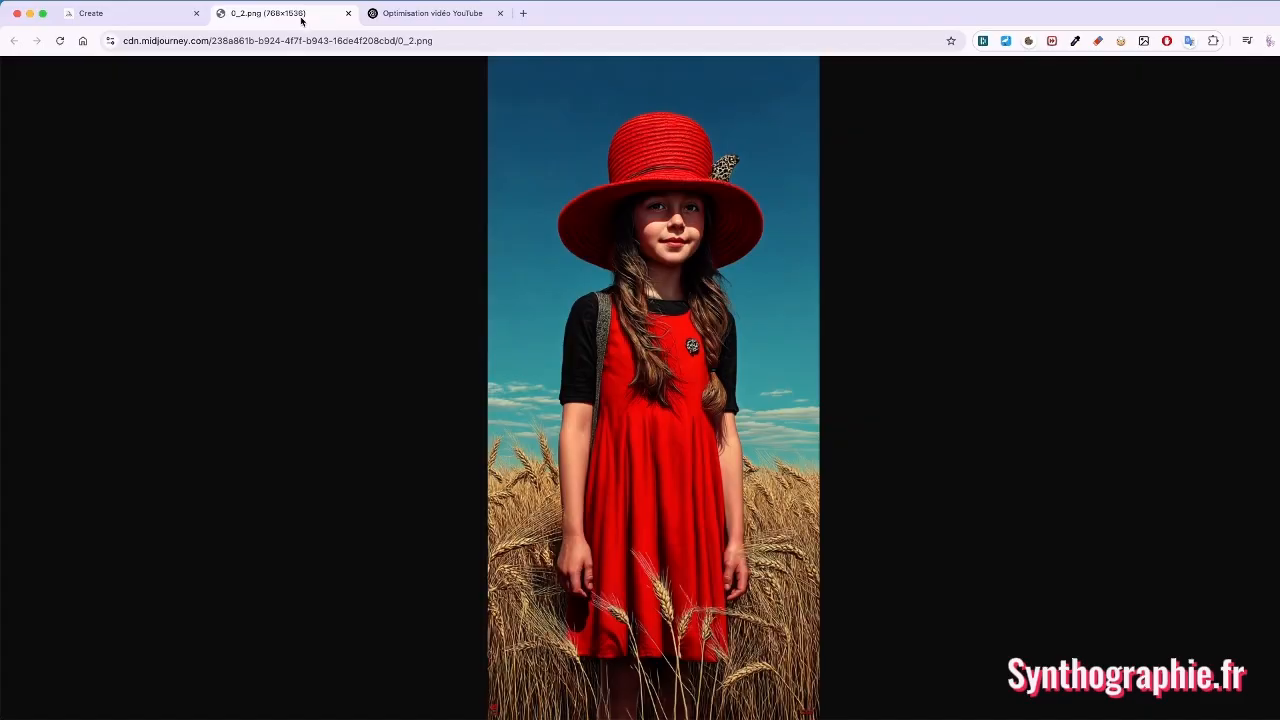
# - Open the subtle upscale of the portrait in a new browser tab, and compare it with the draft original
pyautogui.click(130, 20)
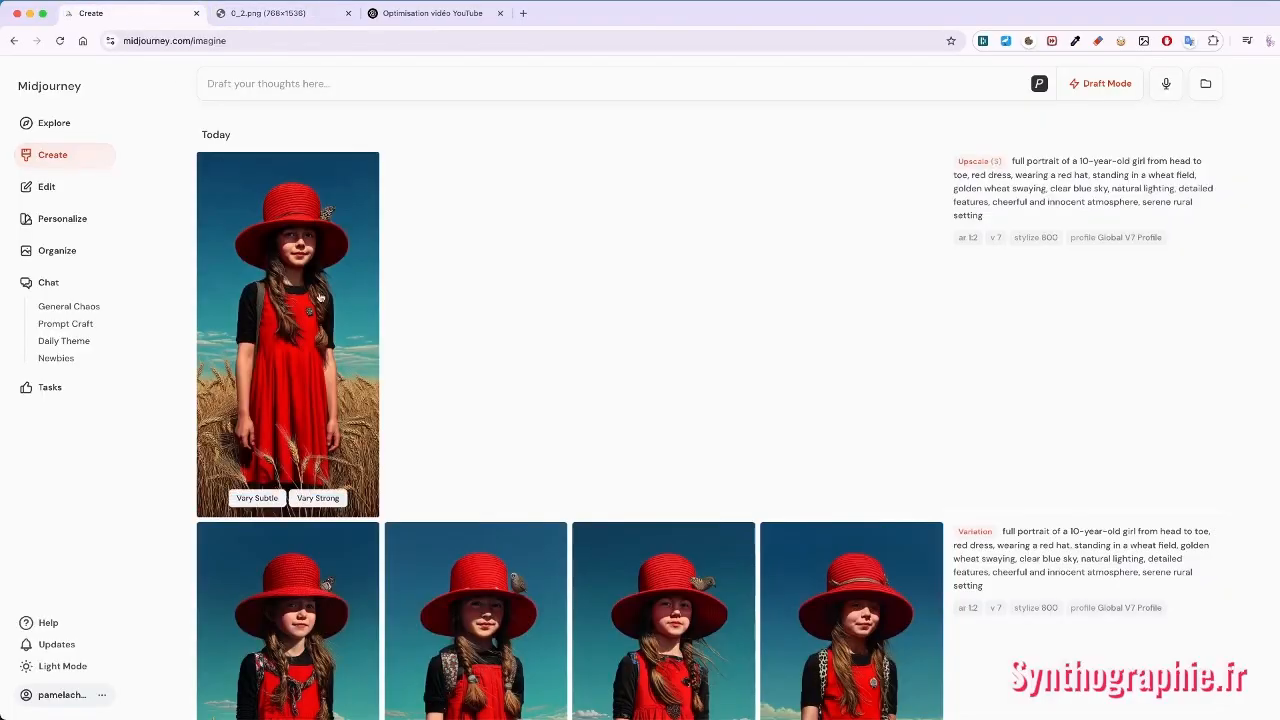
pyautogui.click(298, 264)
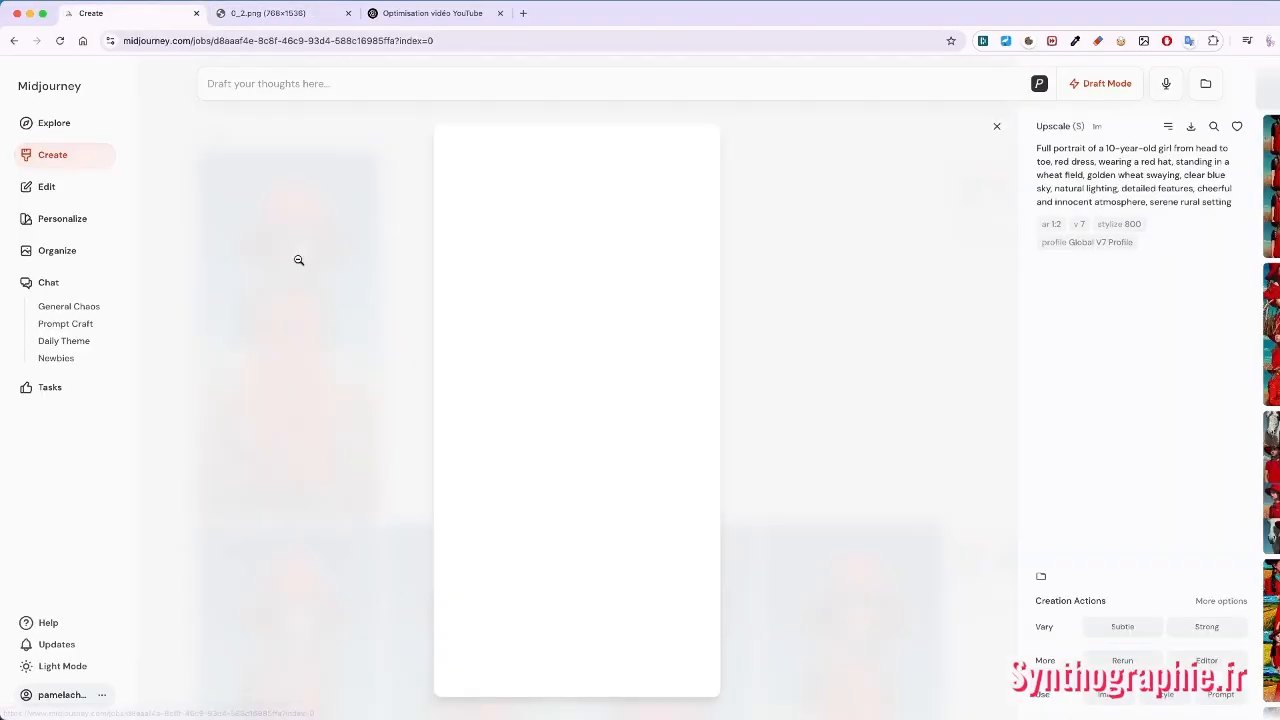
pyautogui.rightClick(545, 305)
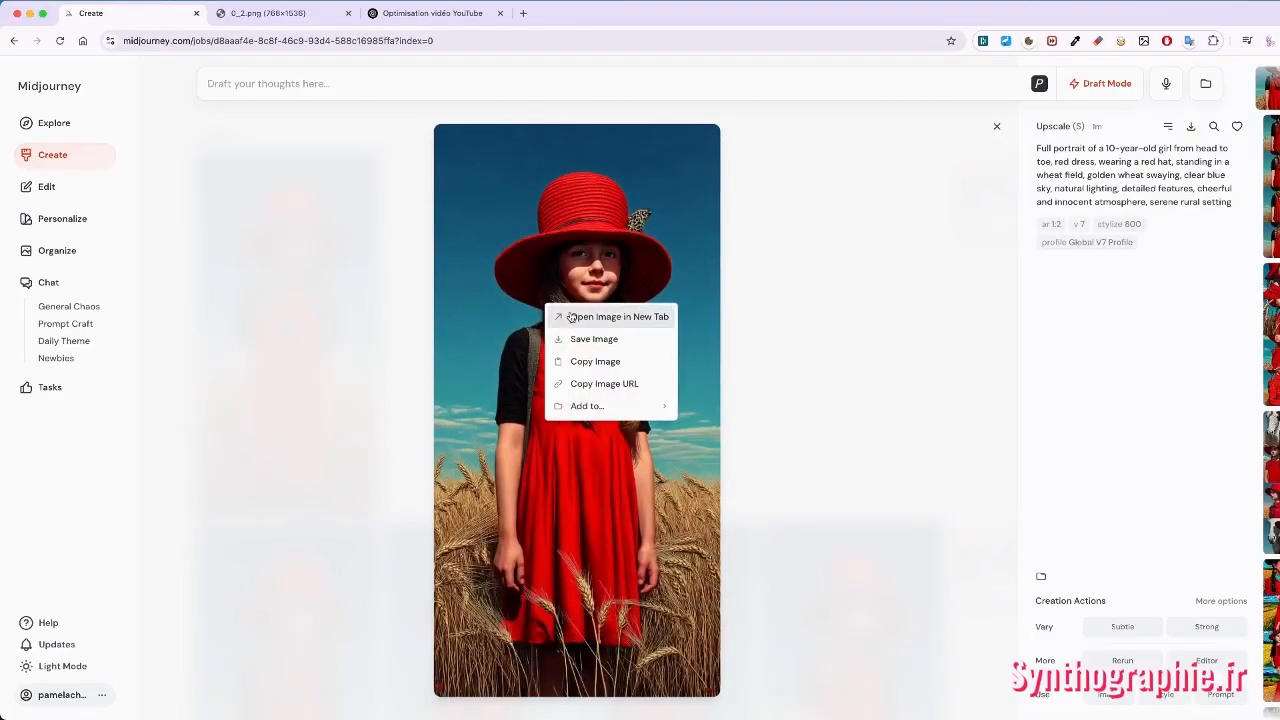
pyautogui.click(562, 316)
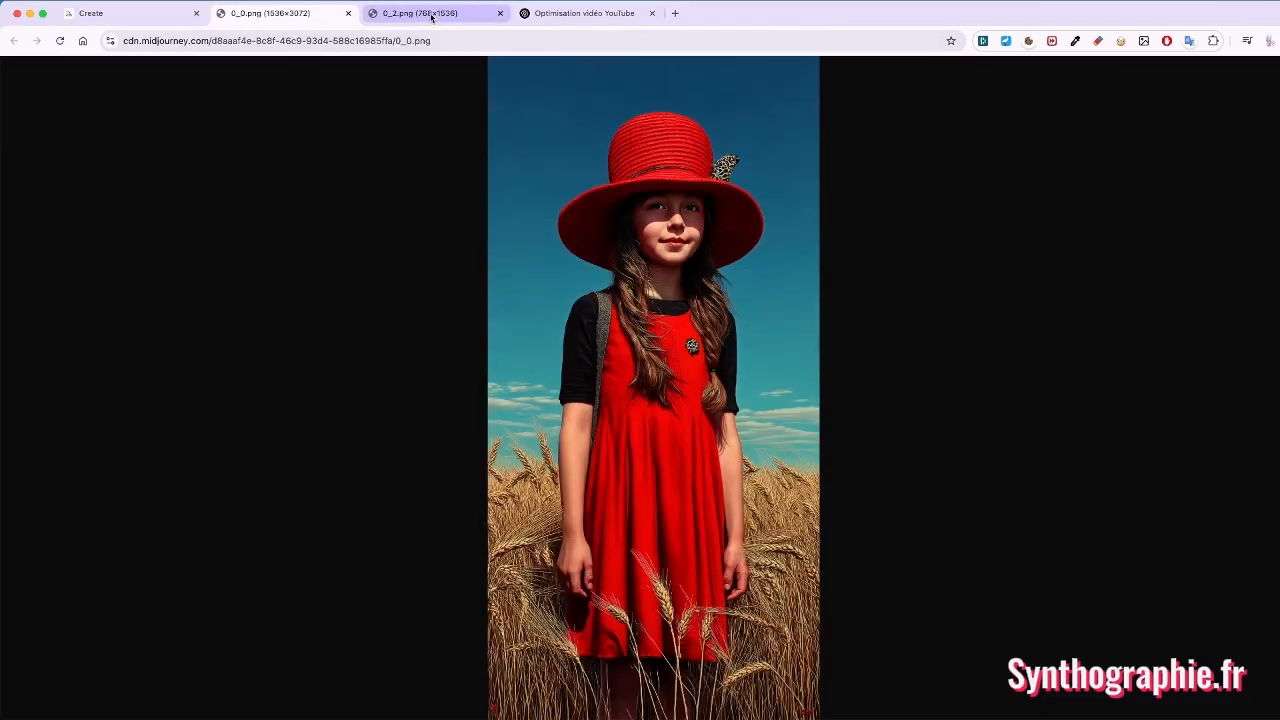
pyautogui.click(431, 15)
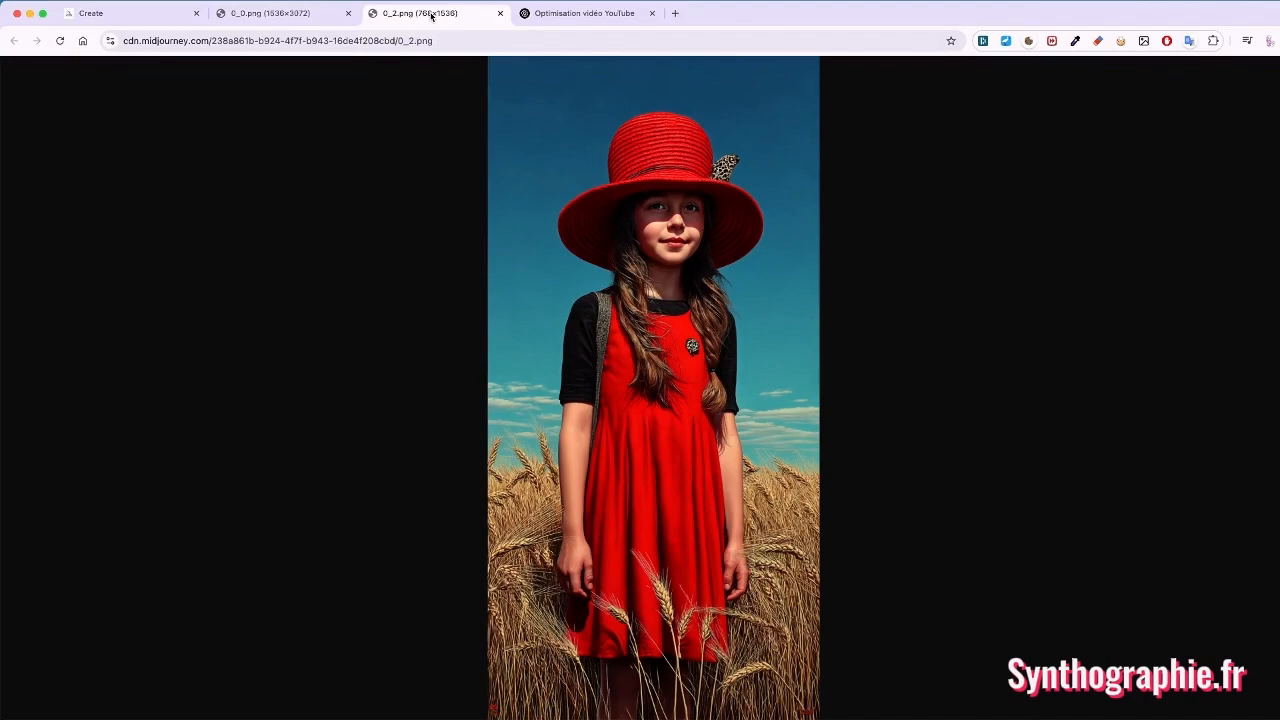
pyautogui.click(265, 13)
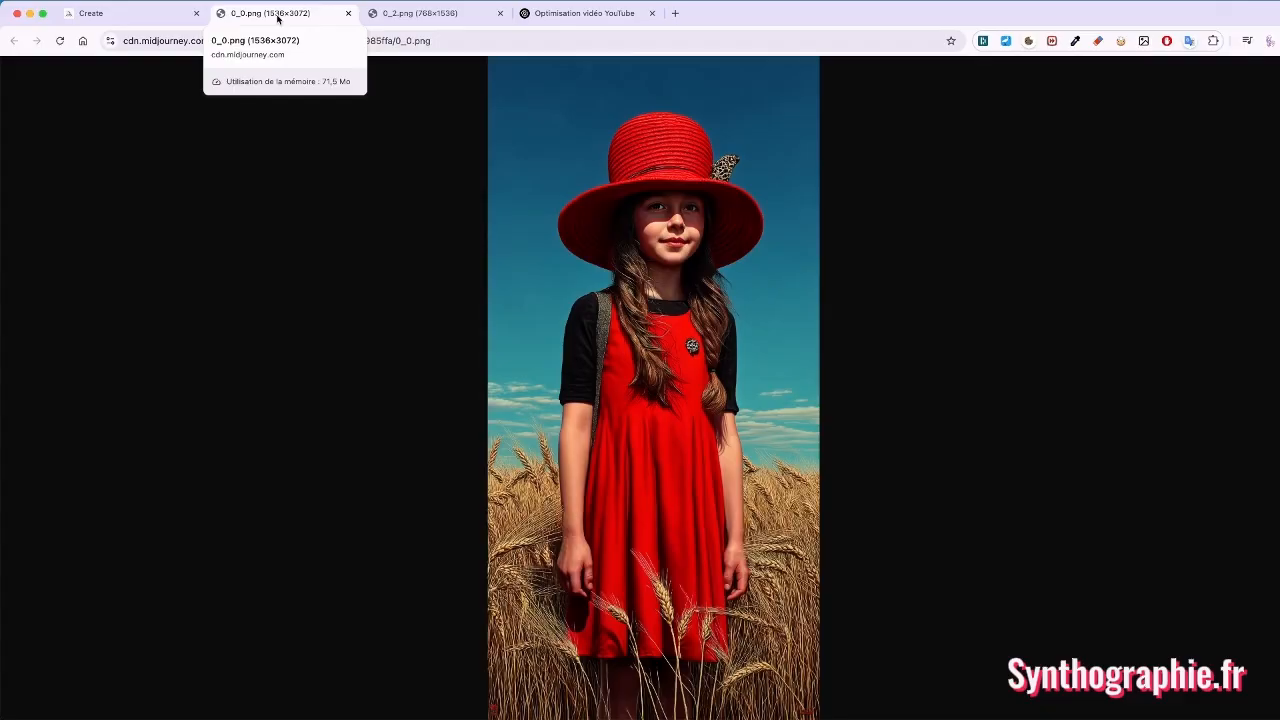
# - Close the enlarged upscale and compare the head-to-toe portrait variations of the girl in red at large size
pyautogui.click(123, 17)
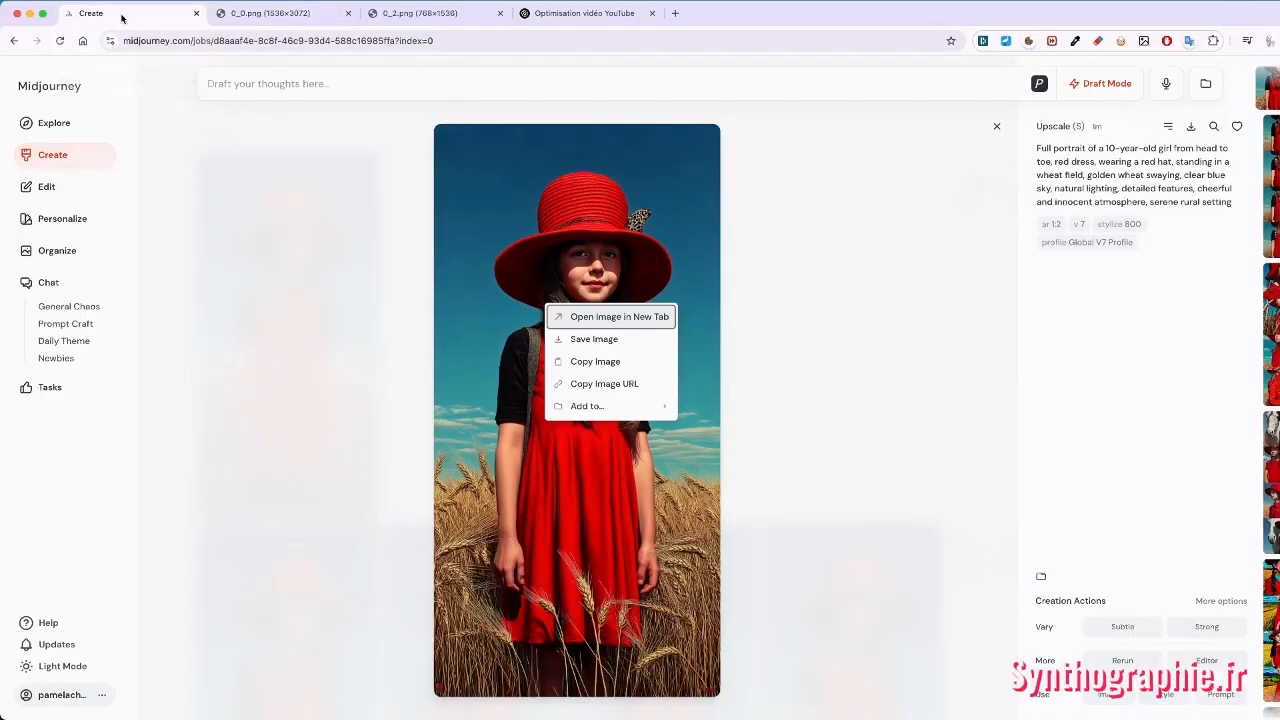
pyautogui.click(996, 126)
pyautogui.scroll(-3, 415, 455)
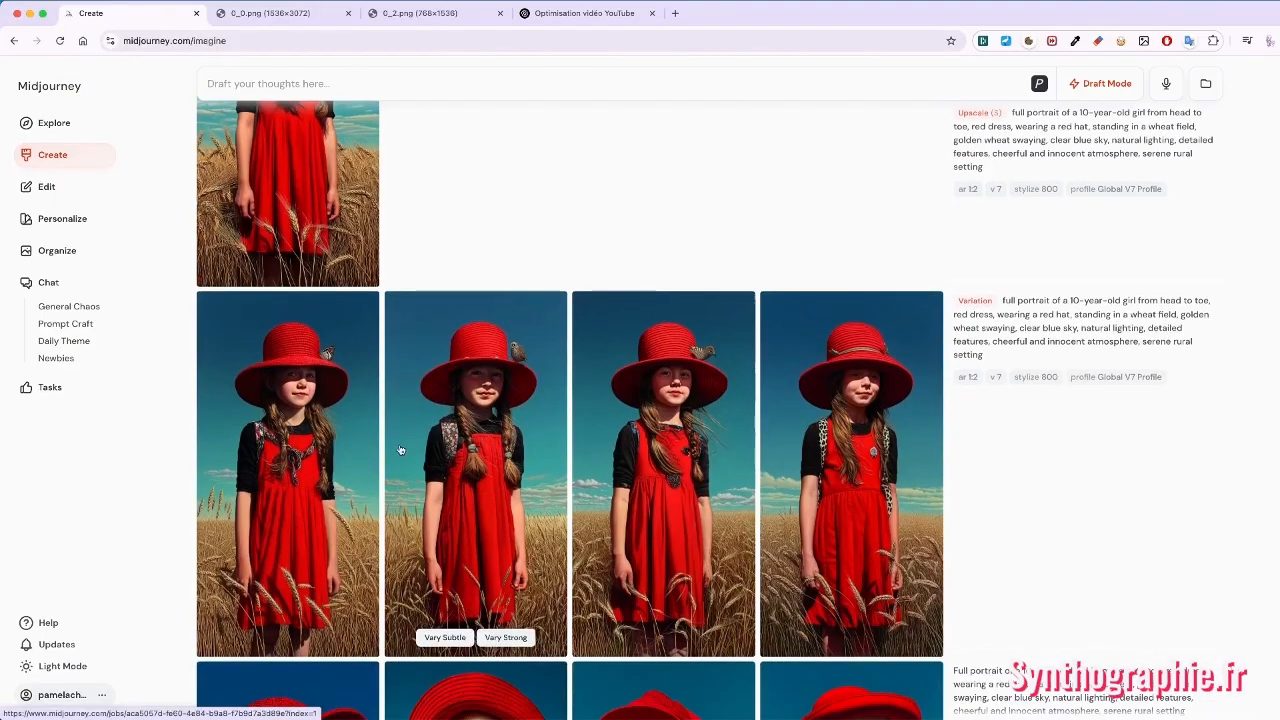
pyautogui.click(303, 396)
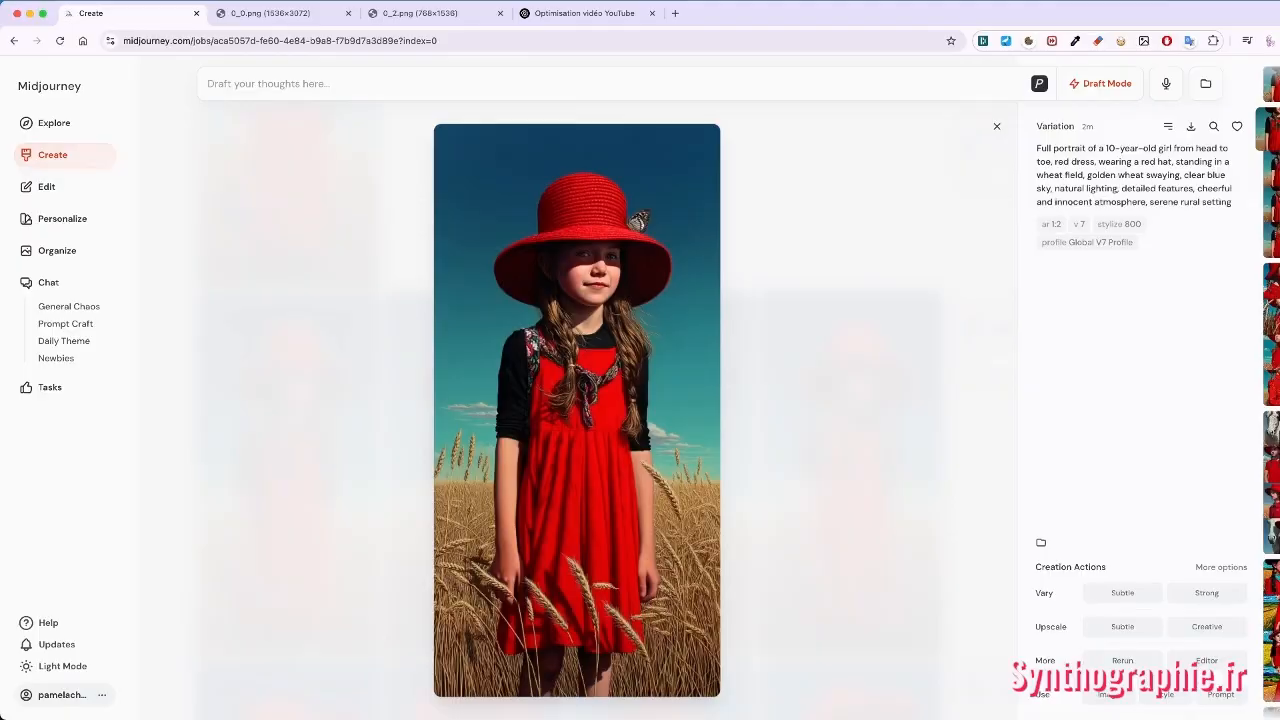
pyautogui.press('Right')
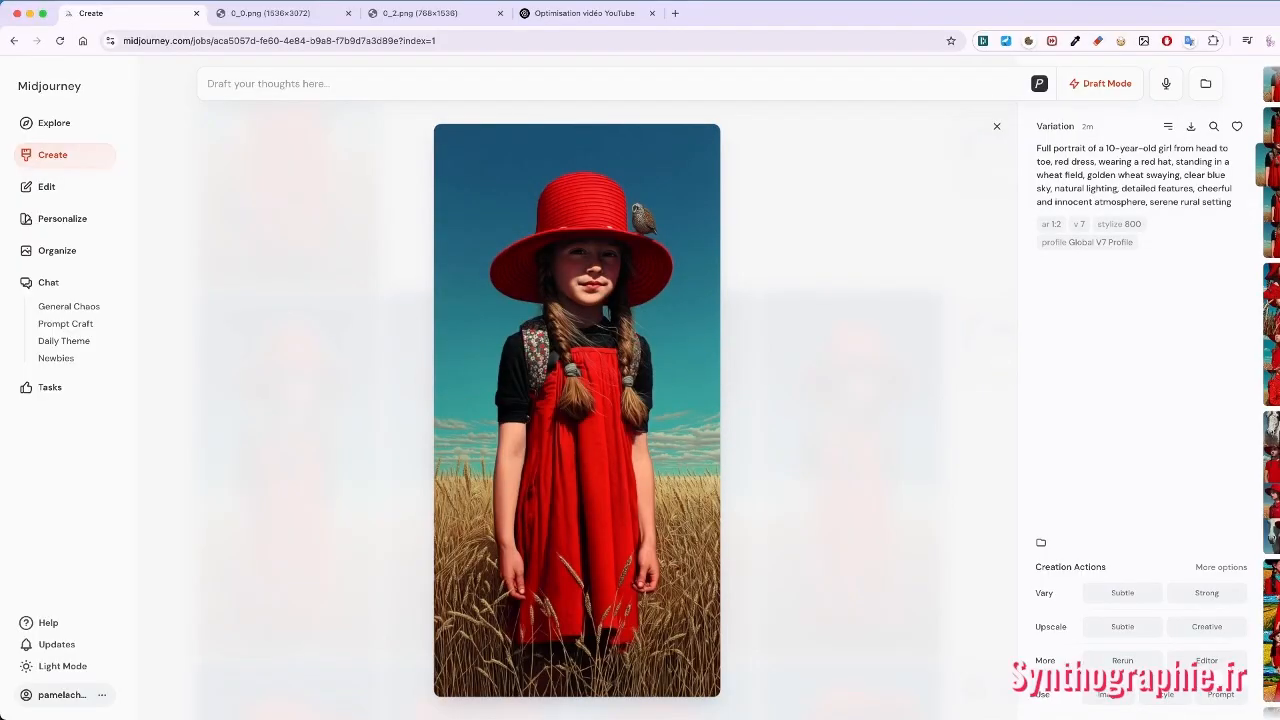
pyautogui.press('Left')
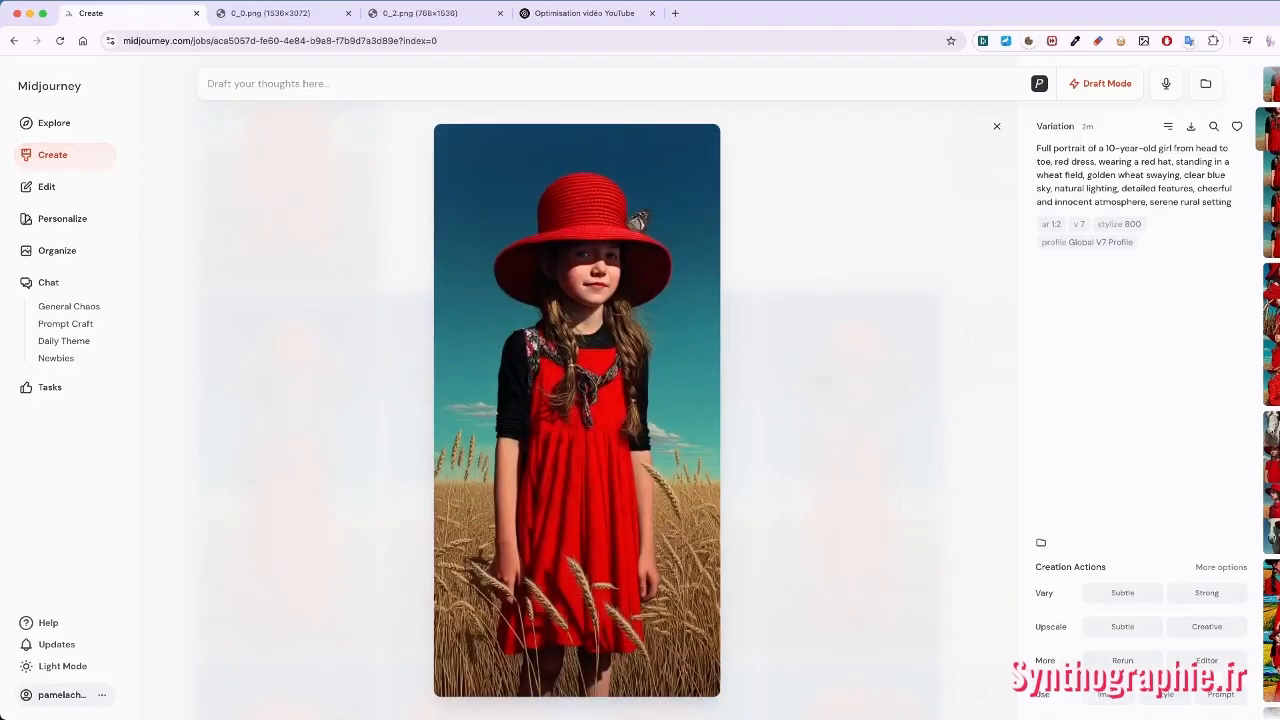
pyautogui.press('Right')
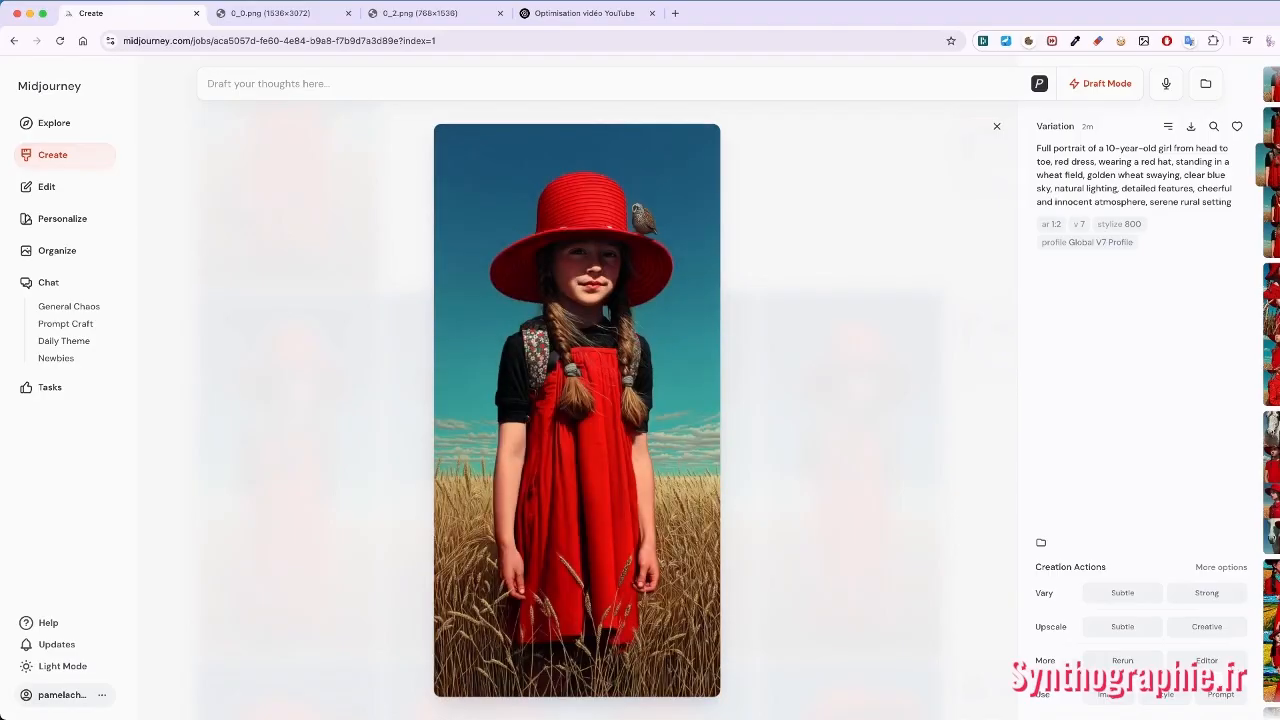
pyautogui.press('Right')
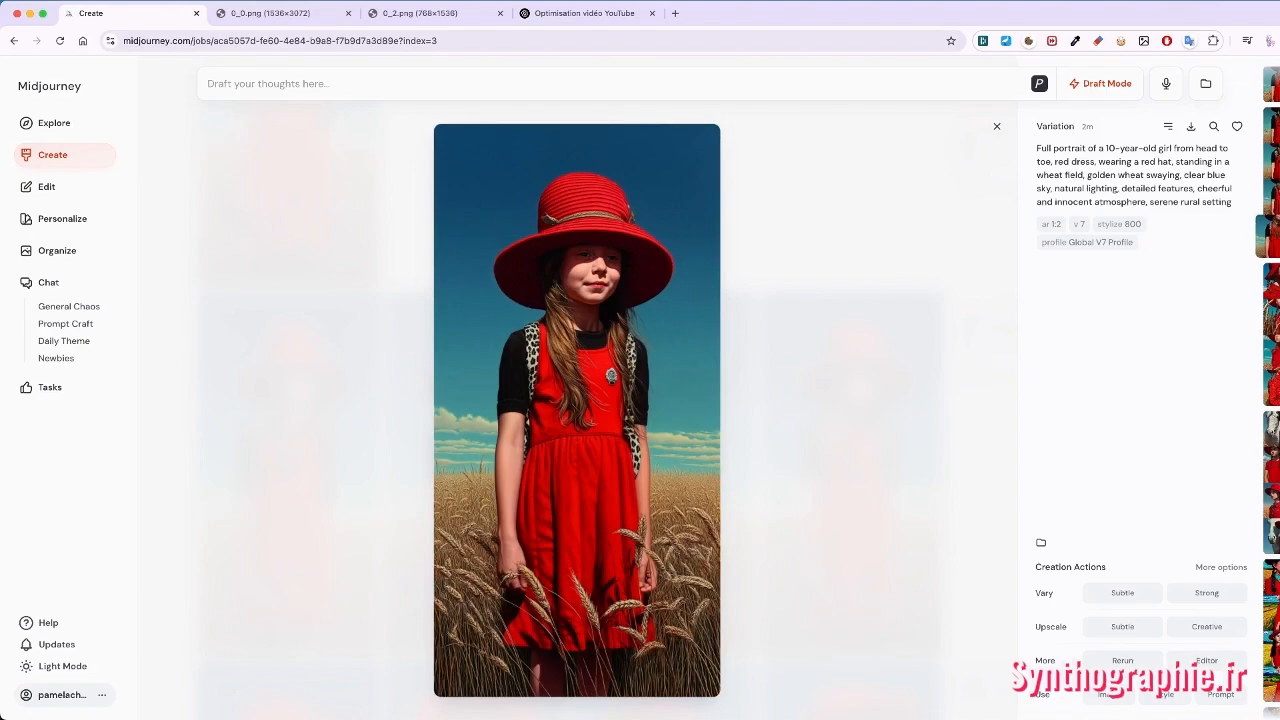
pyautogui.click(996, 128)
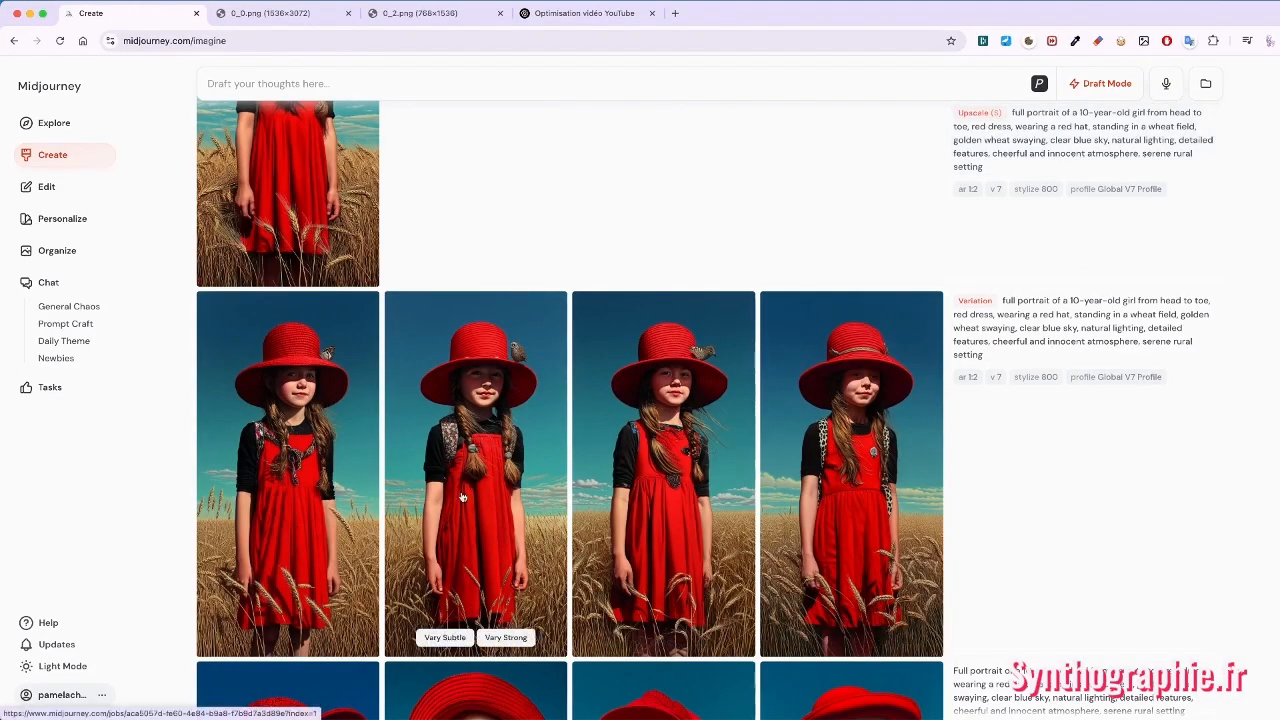
# - Generate a draft set by voice prompt of a cute kitten with fluffy fur, big round eyes and a playful pose
pyautogui.scroll(3, 427, 285)
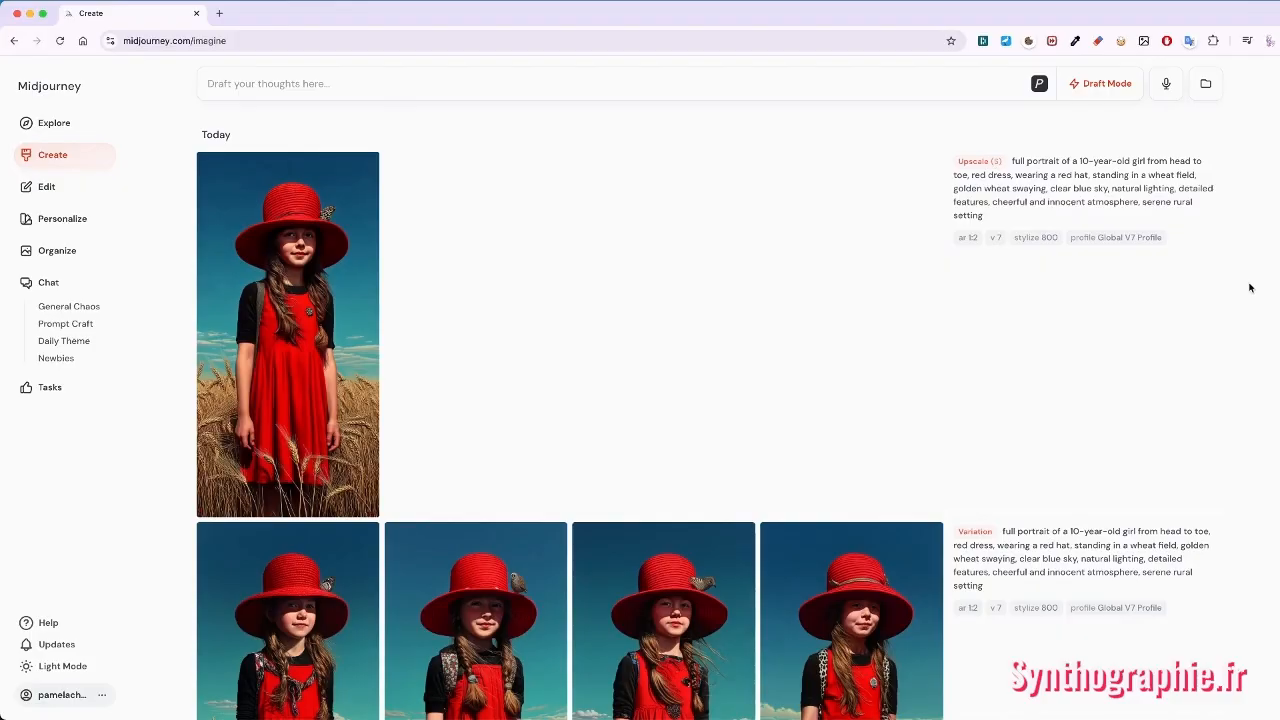
pyautogui.click(1166, 84)
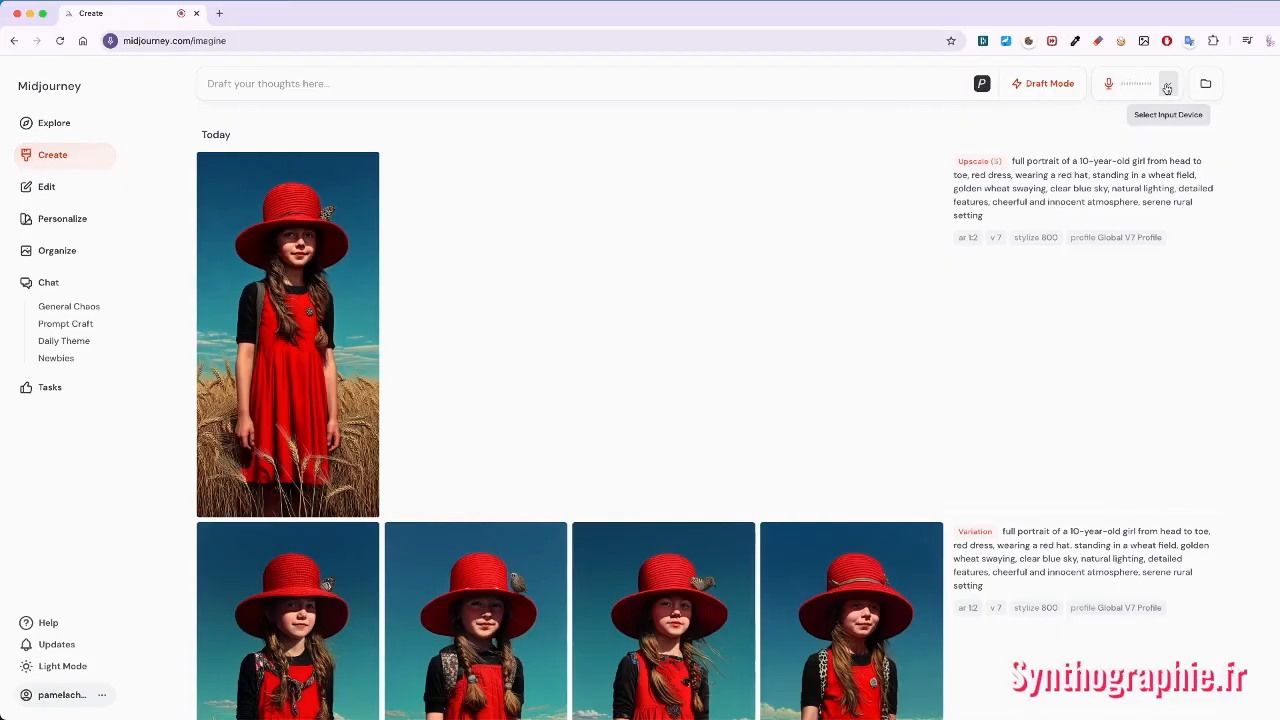
pyautogui.click(1110, 88)
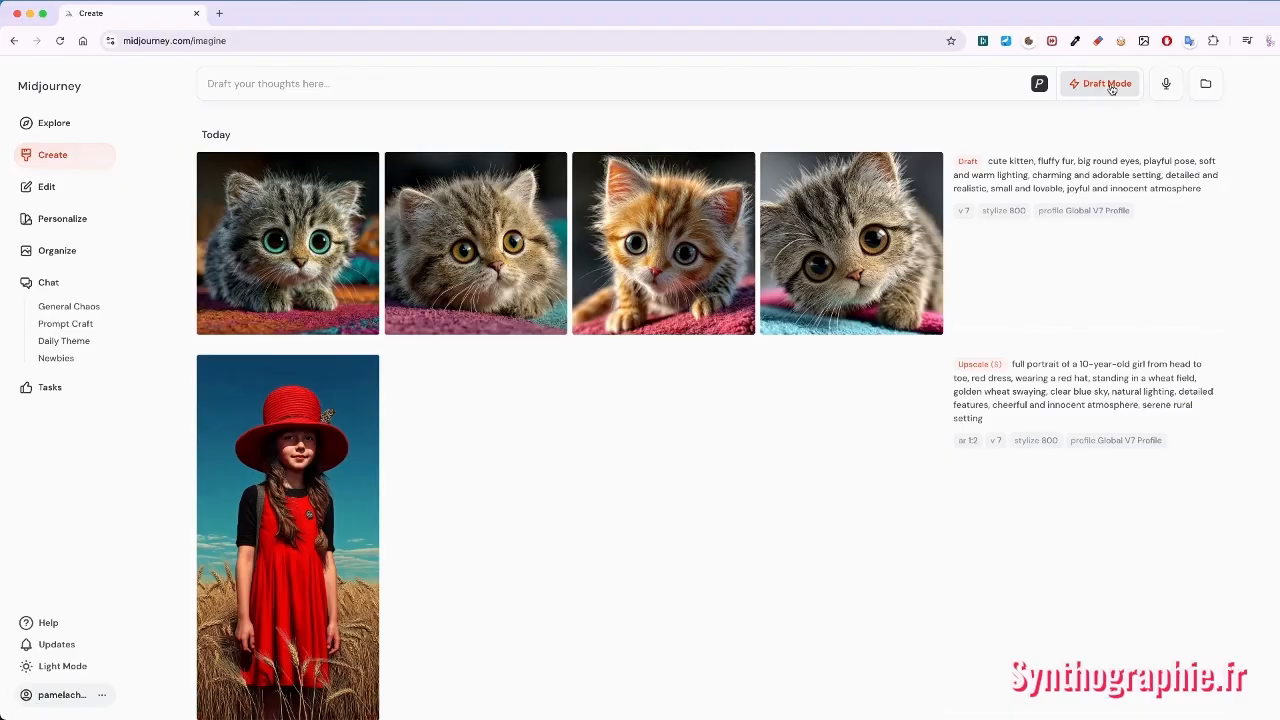
# - Generate 16:9 drafts by voice prompt of conceptual art of a futuristic AI representing Midjourney's next updates
pyautogui.click(1166, 84)
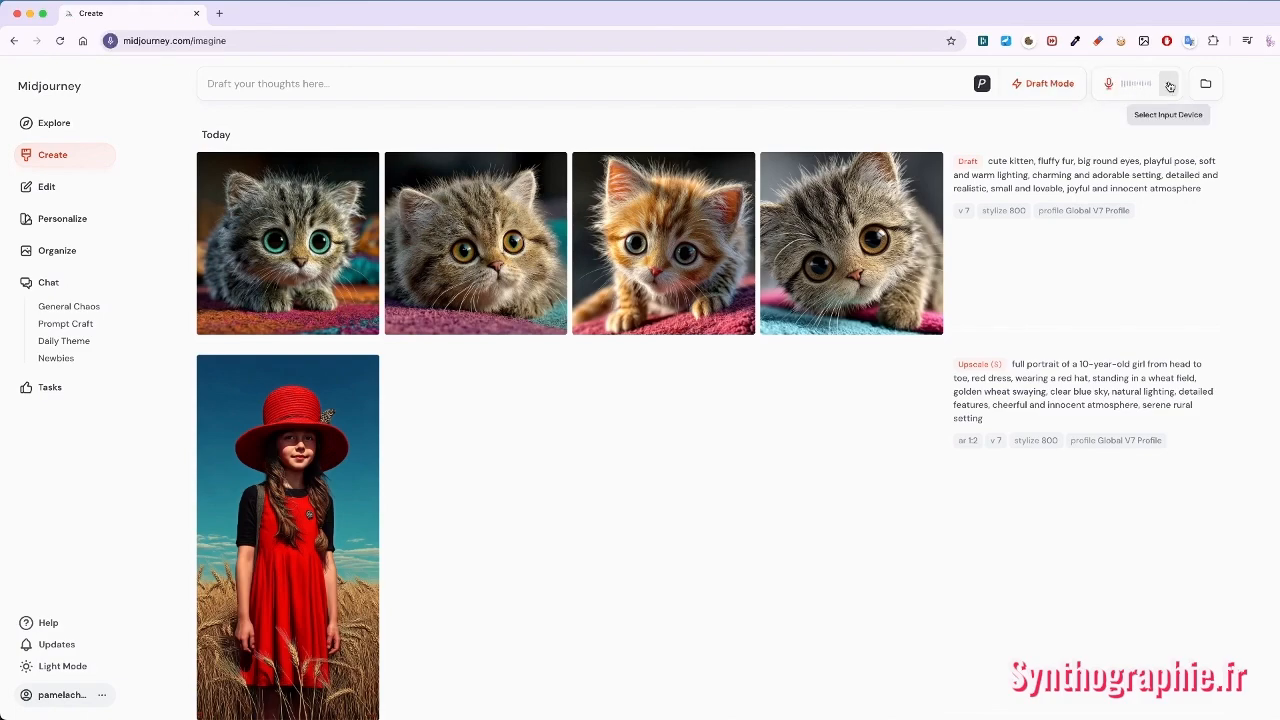
pyautogui.click(1109, 84)
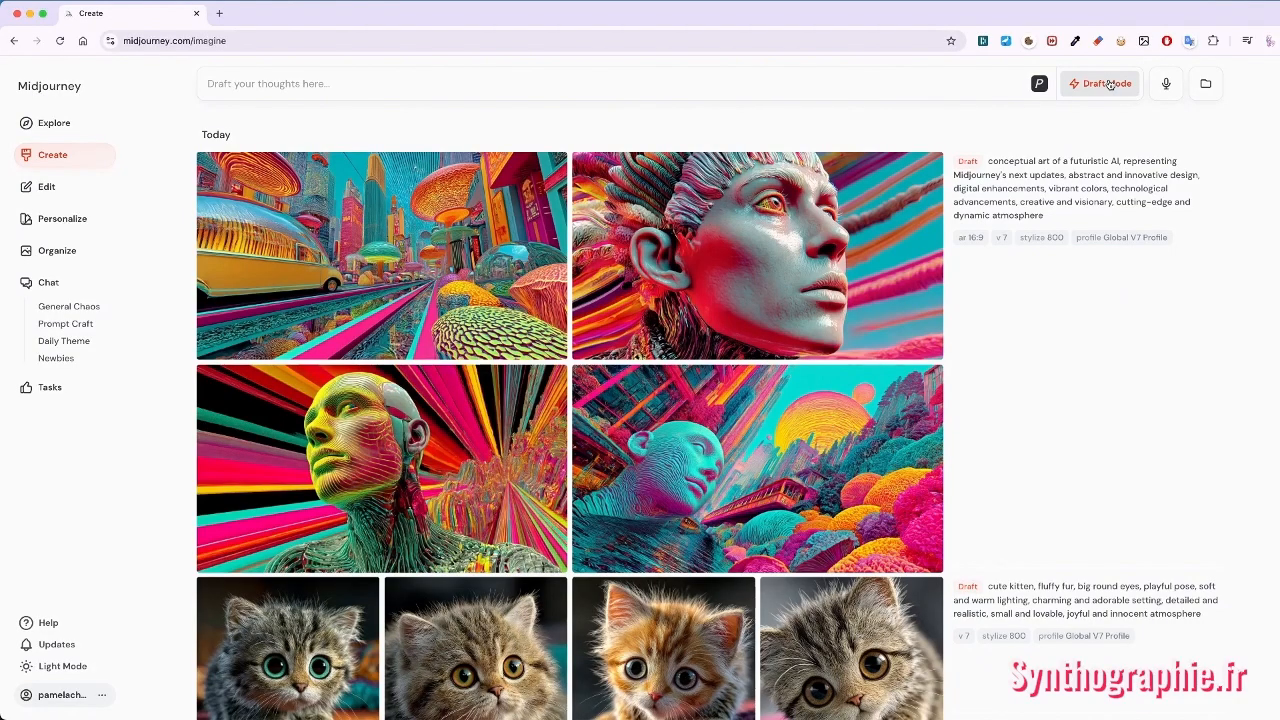
# - Examine the second, third and fourth futuristic AI drafts at large size, and return to the gallery
pyautogui.click(777, 238)
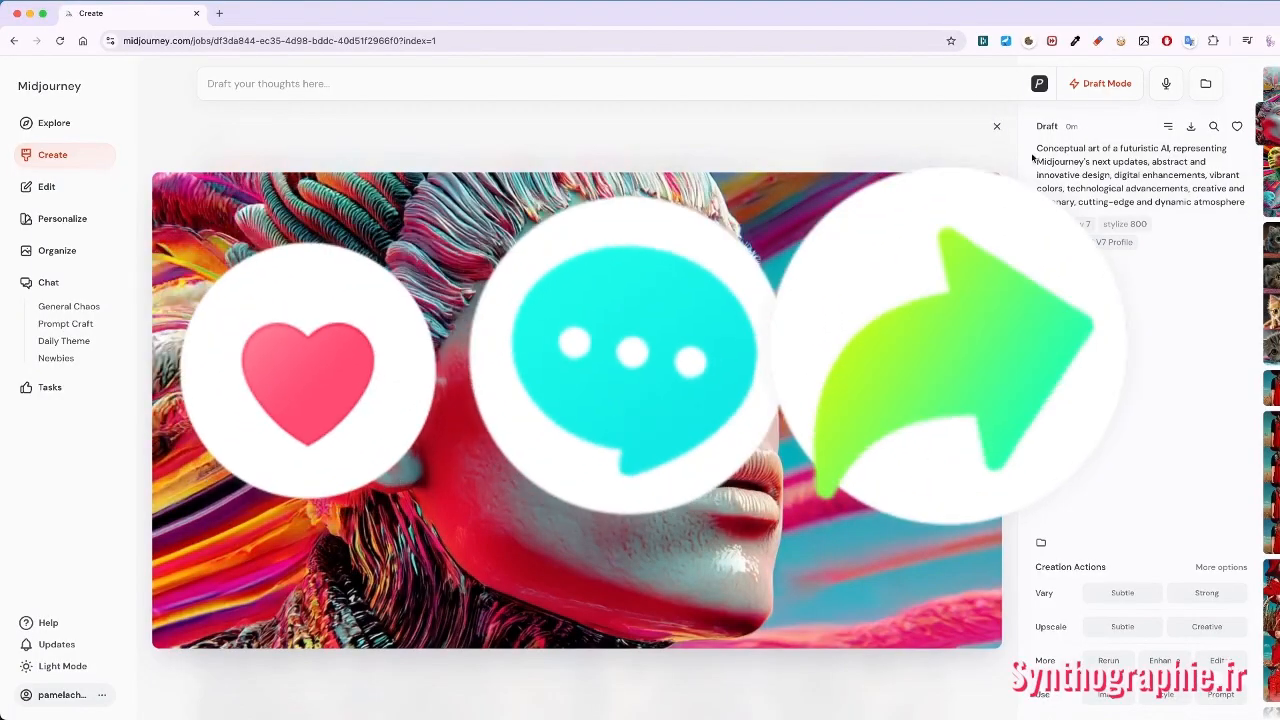
pyautogui.click(1270, 167)
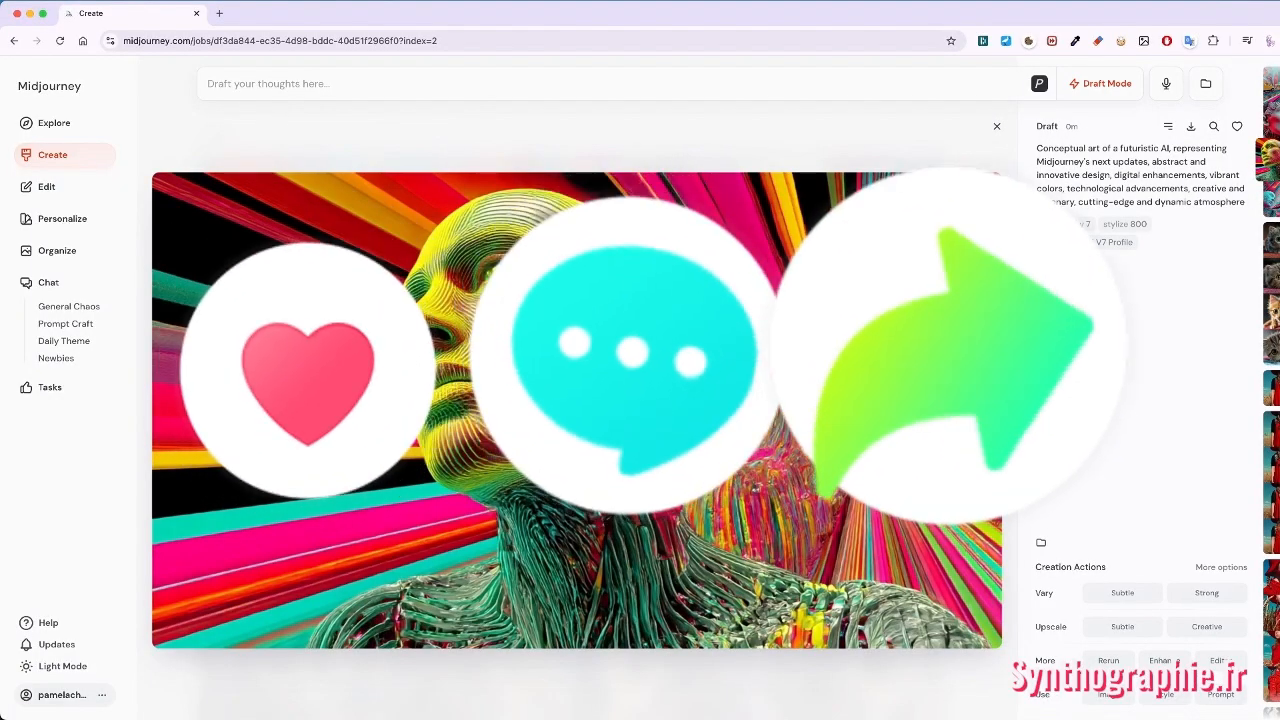
pyautogui.click(1268, 198)
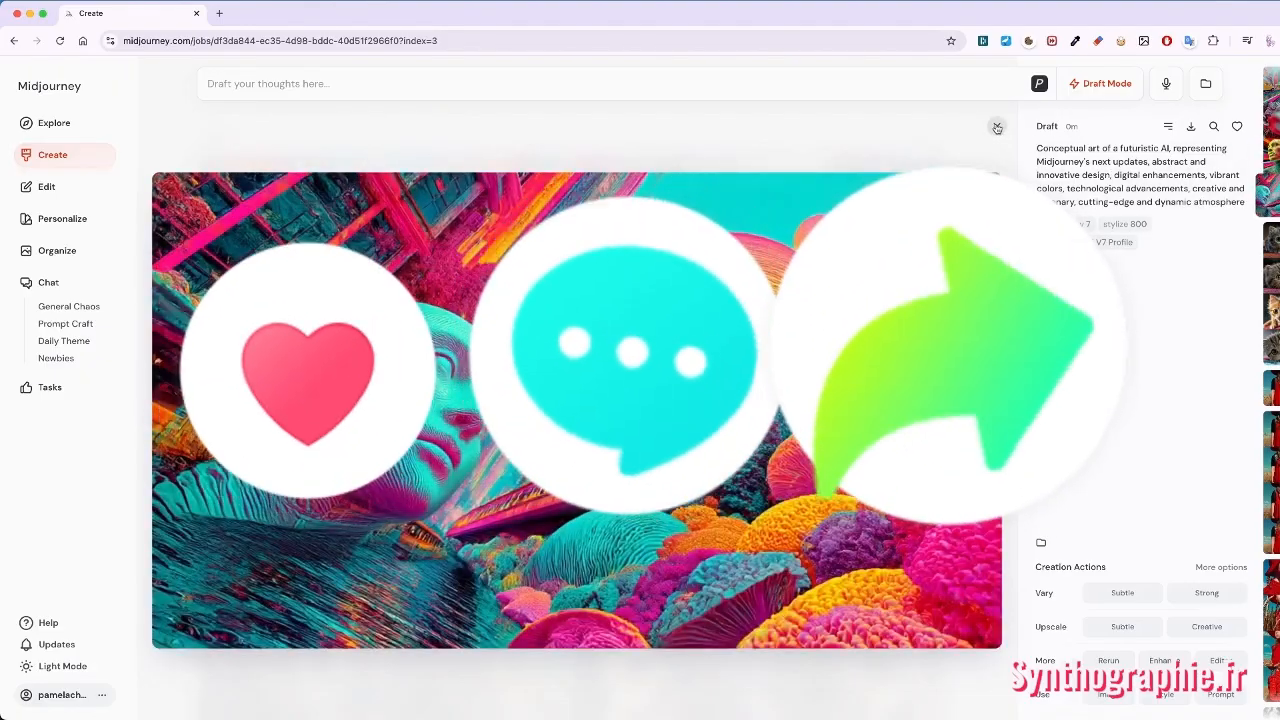
pyautogui.click(996, 127)
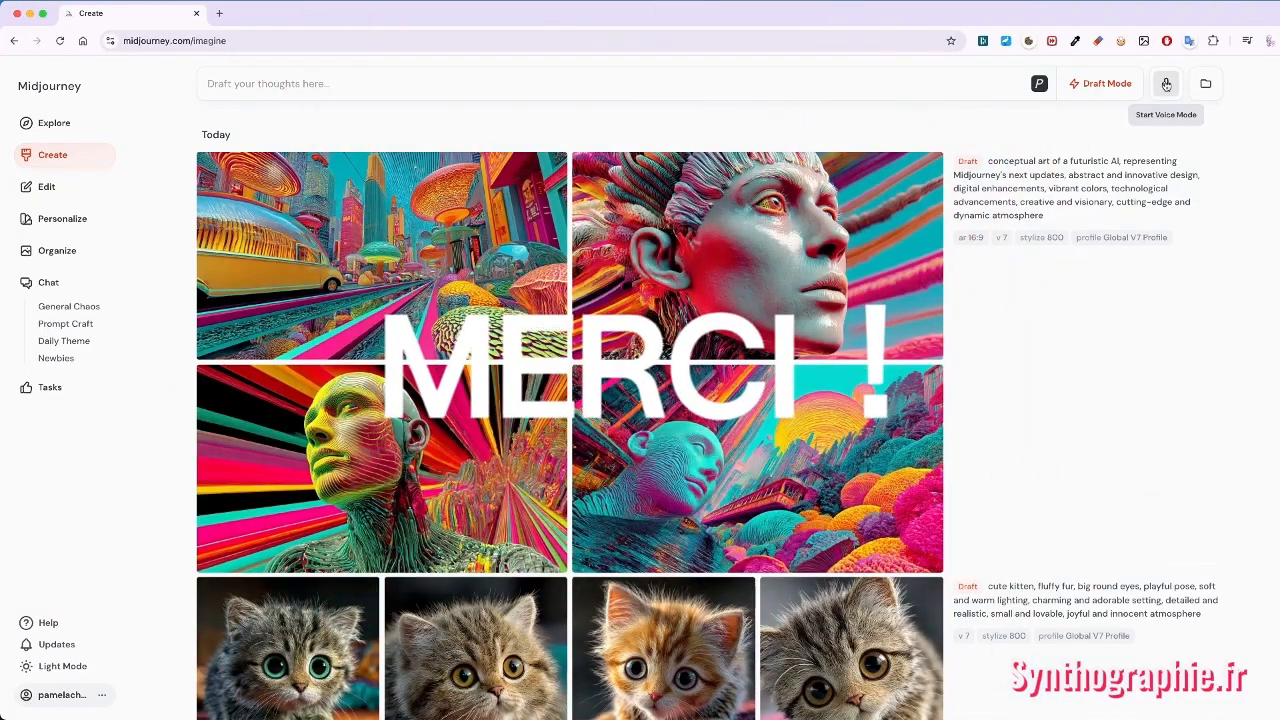
# - Generate a draft set by voice prompt of many small hearts with the word 'MERCI', and view the first draft at large size
pyautogui.click(1166, 85)
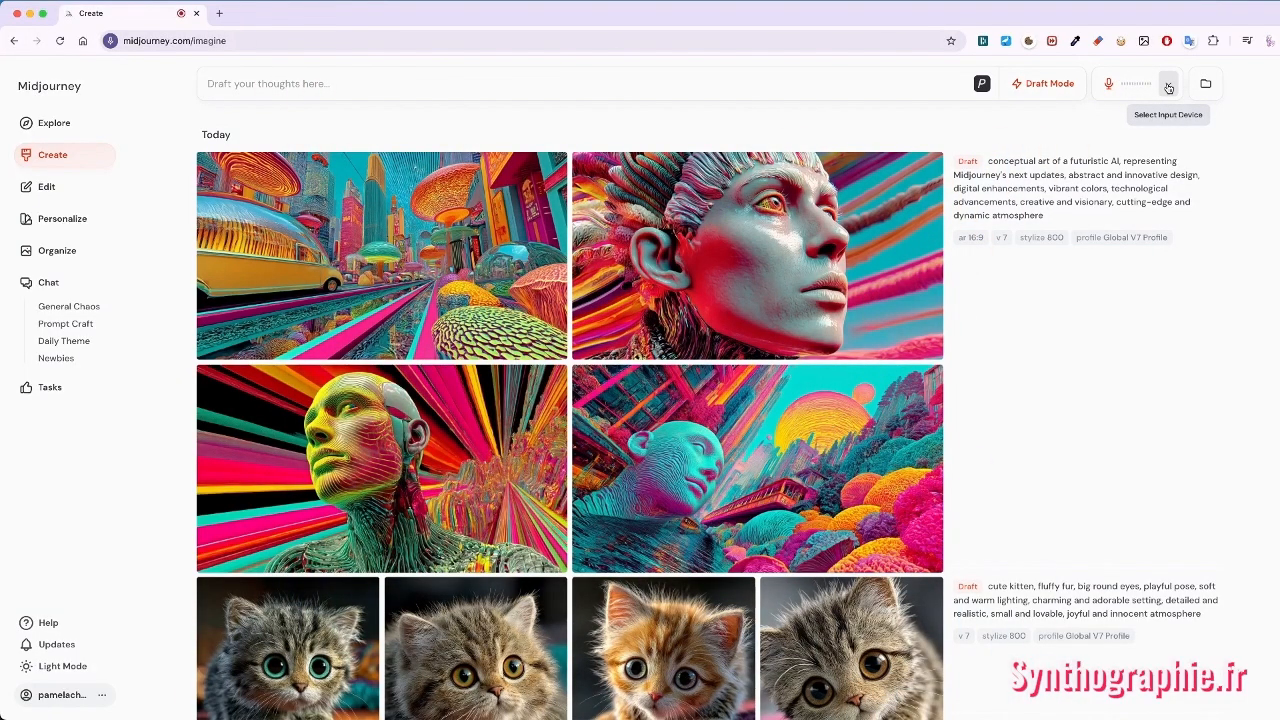
pyautogui.click(1100, 85)
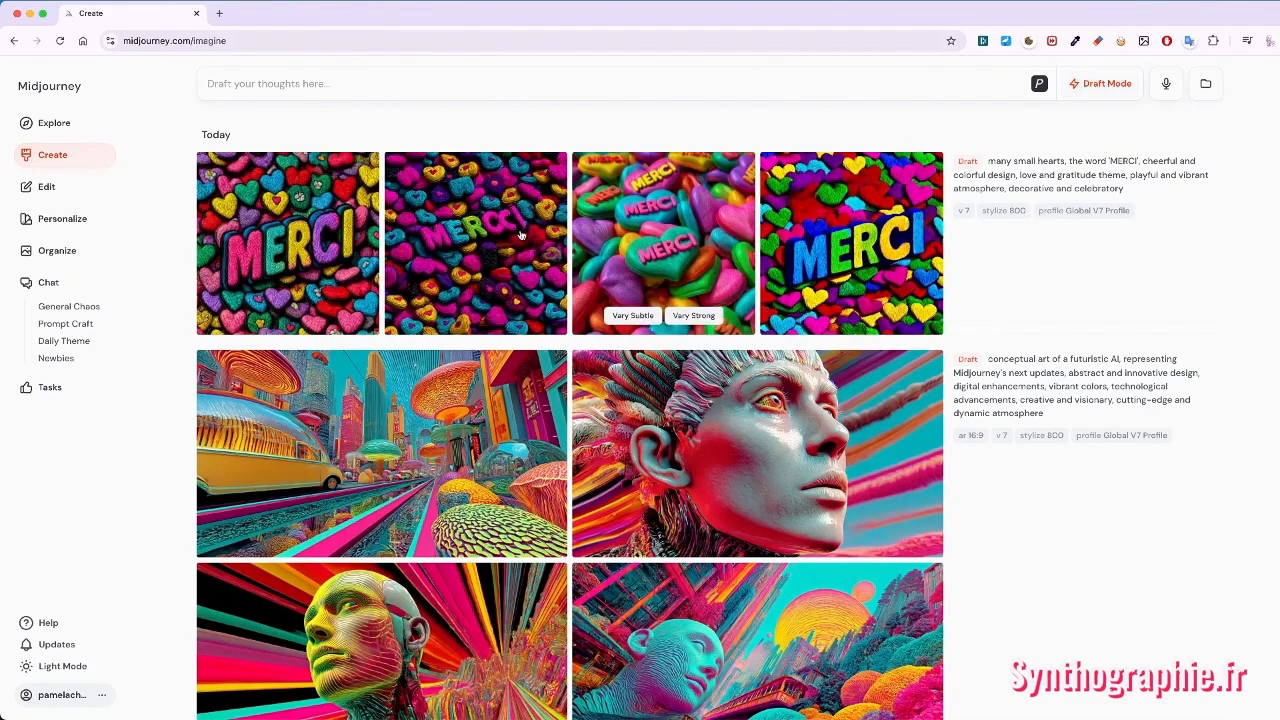
pyautogui.click(298, 231)
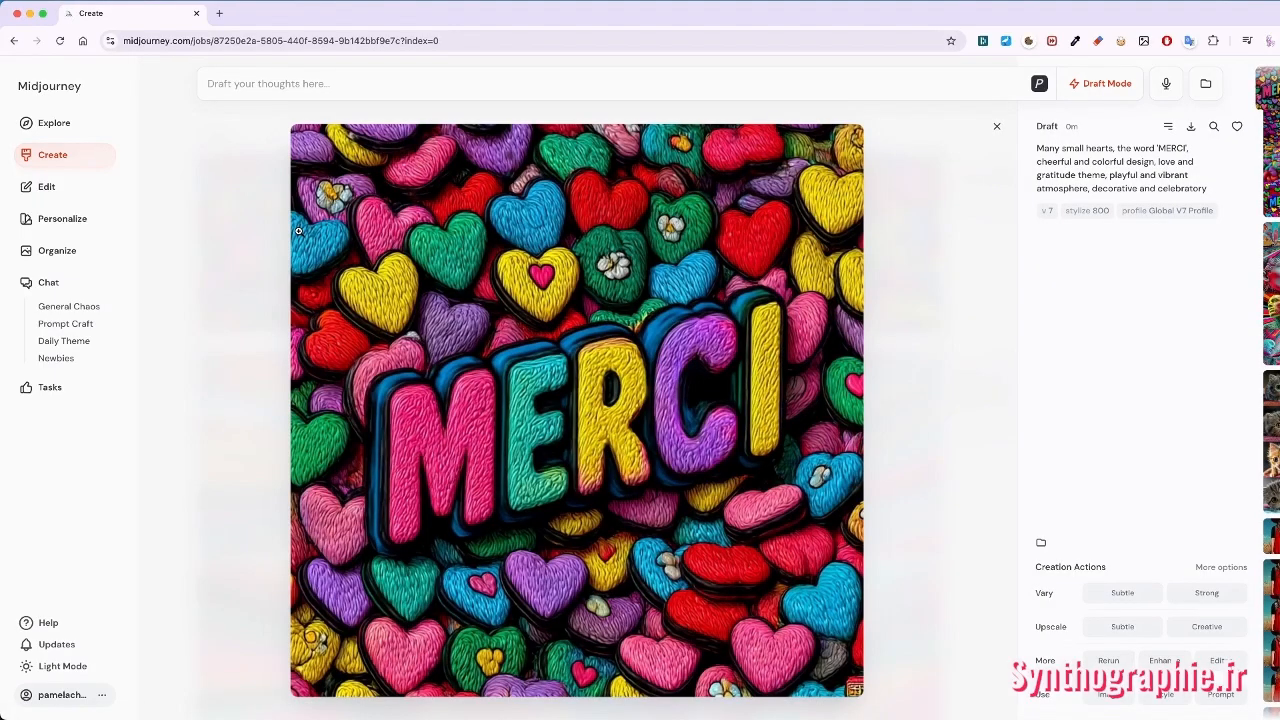